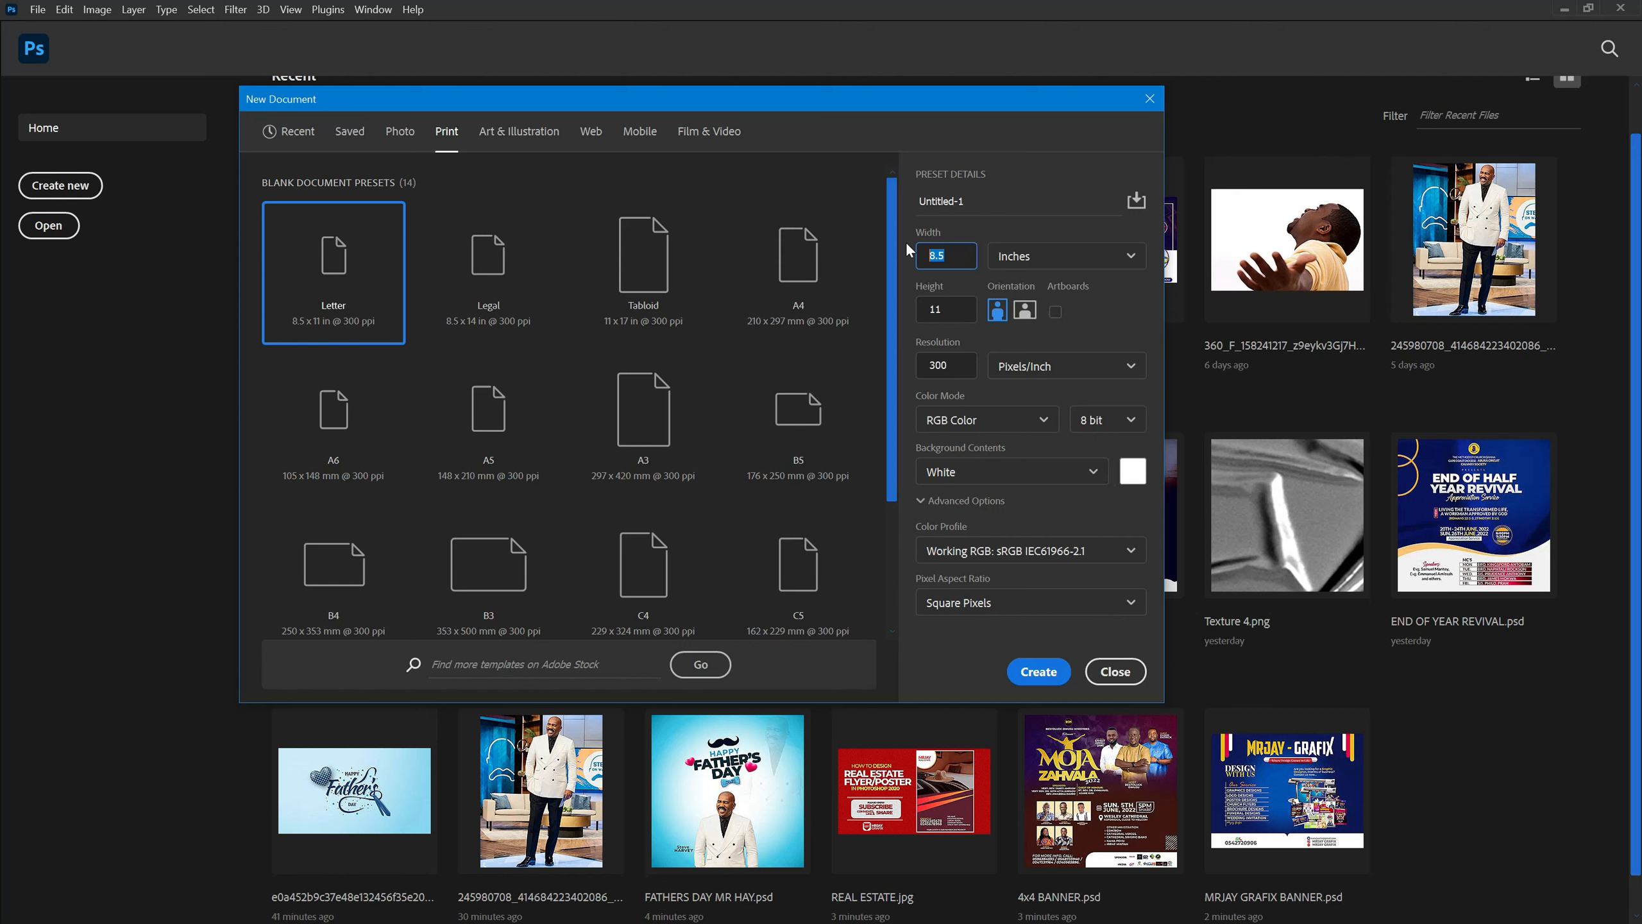
# Create a 20 × 20 inch document at 300 pixels/inch in RGB Color with a white background.
pyautogui.press('Tab')
pyautogui.write('2')
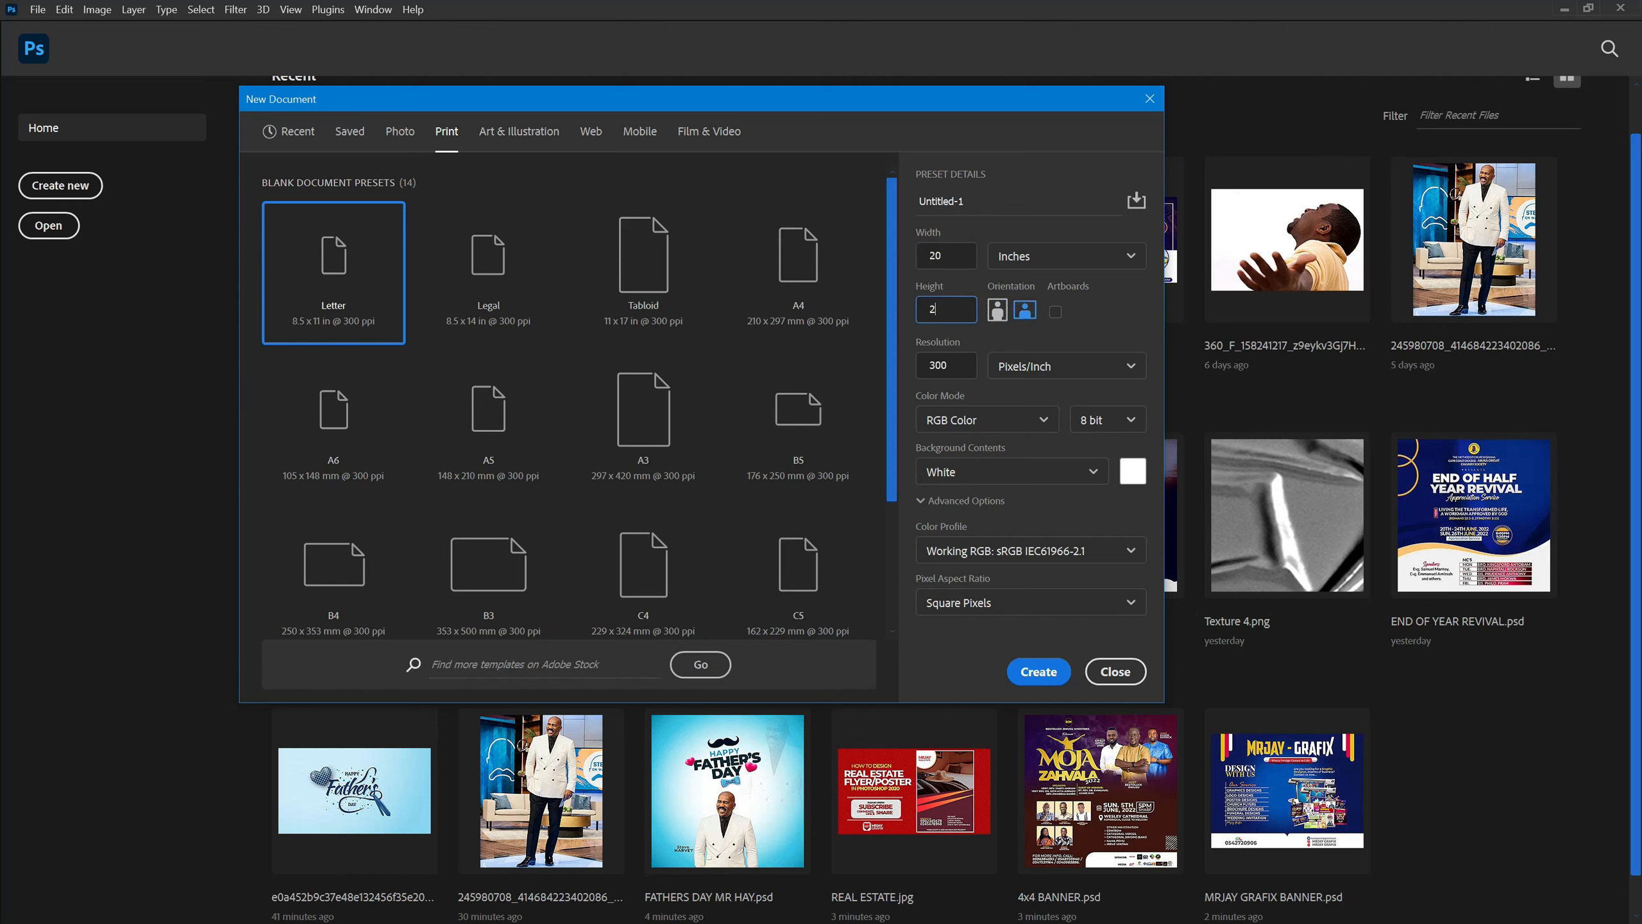
pyautogui.press('Return')
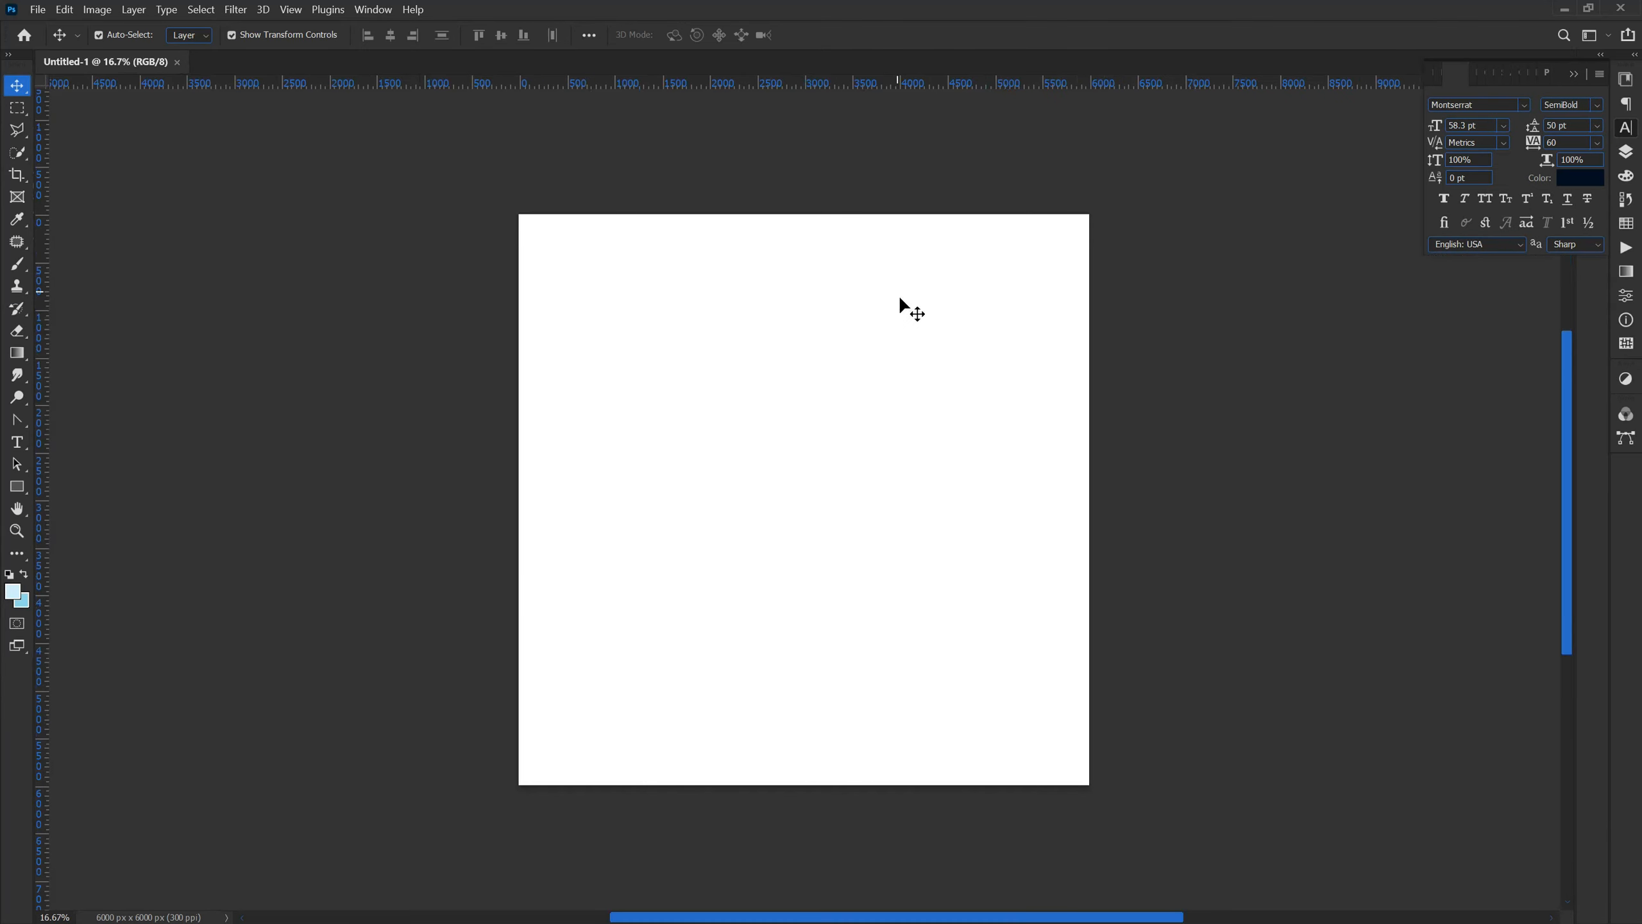
# Draw a light blue rectangle about 6081 × 6093 px that covers the whole canvas as its background.
pyautogui.scroll(1, 880, 371)
pyautogui.scroll(-3, 839, 325)
pyautogui.scroll(2, 769, 506)
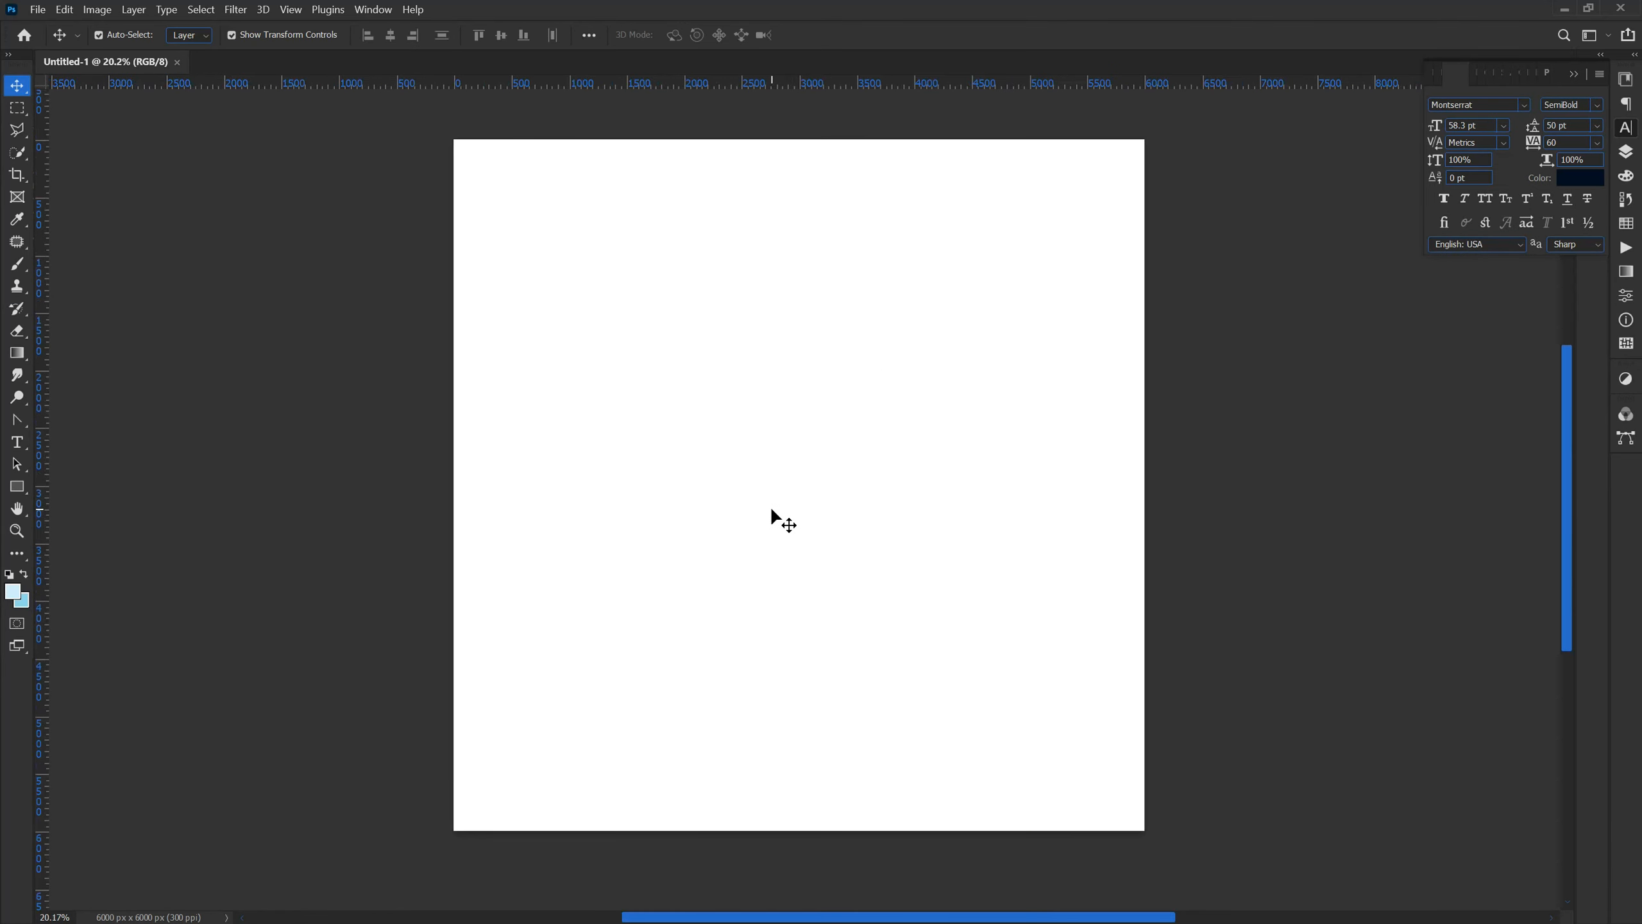
pyautogui.scroll(1, 770, 506)
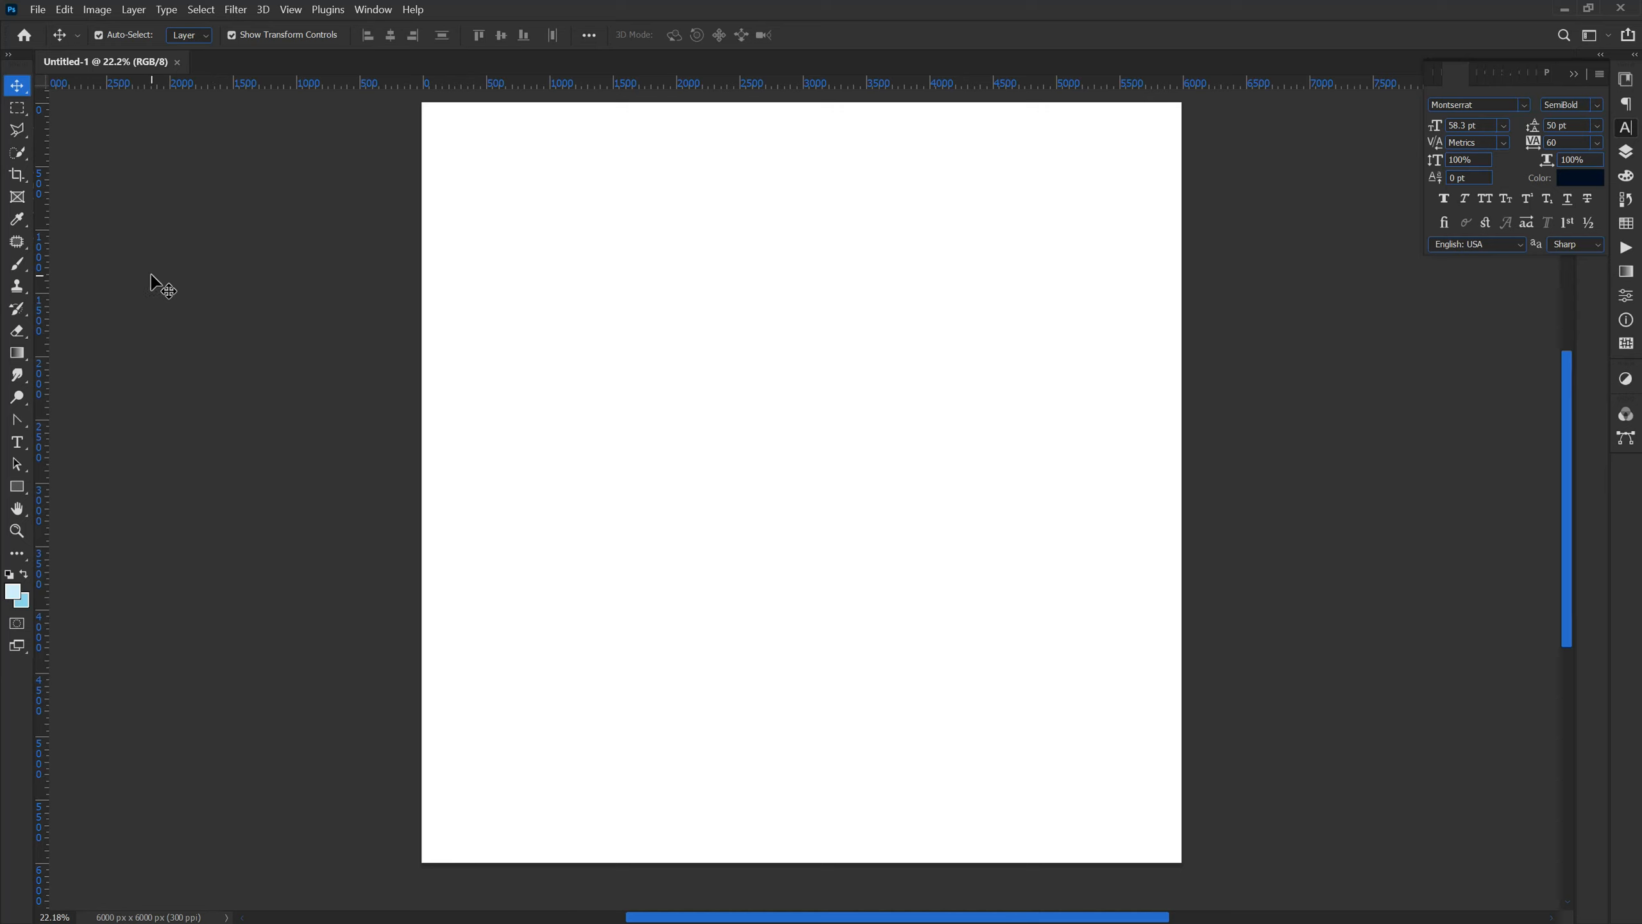
pyautogui.scroll(-1, 597, 330)
pyautogui.scroll(1, 595, 323)
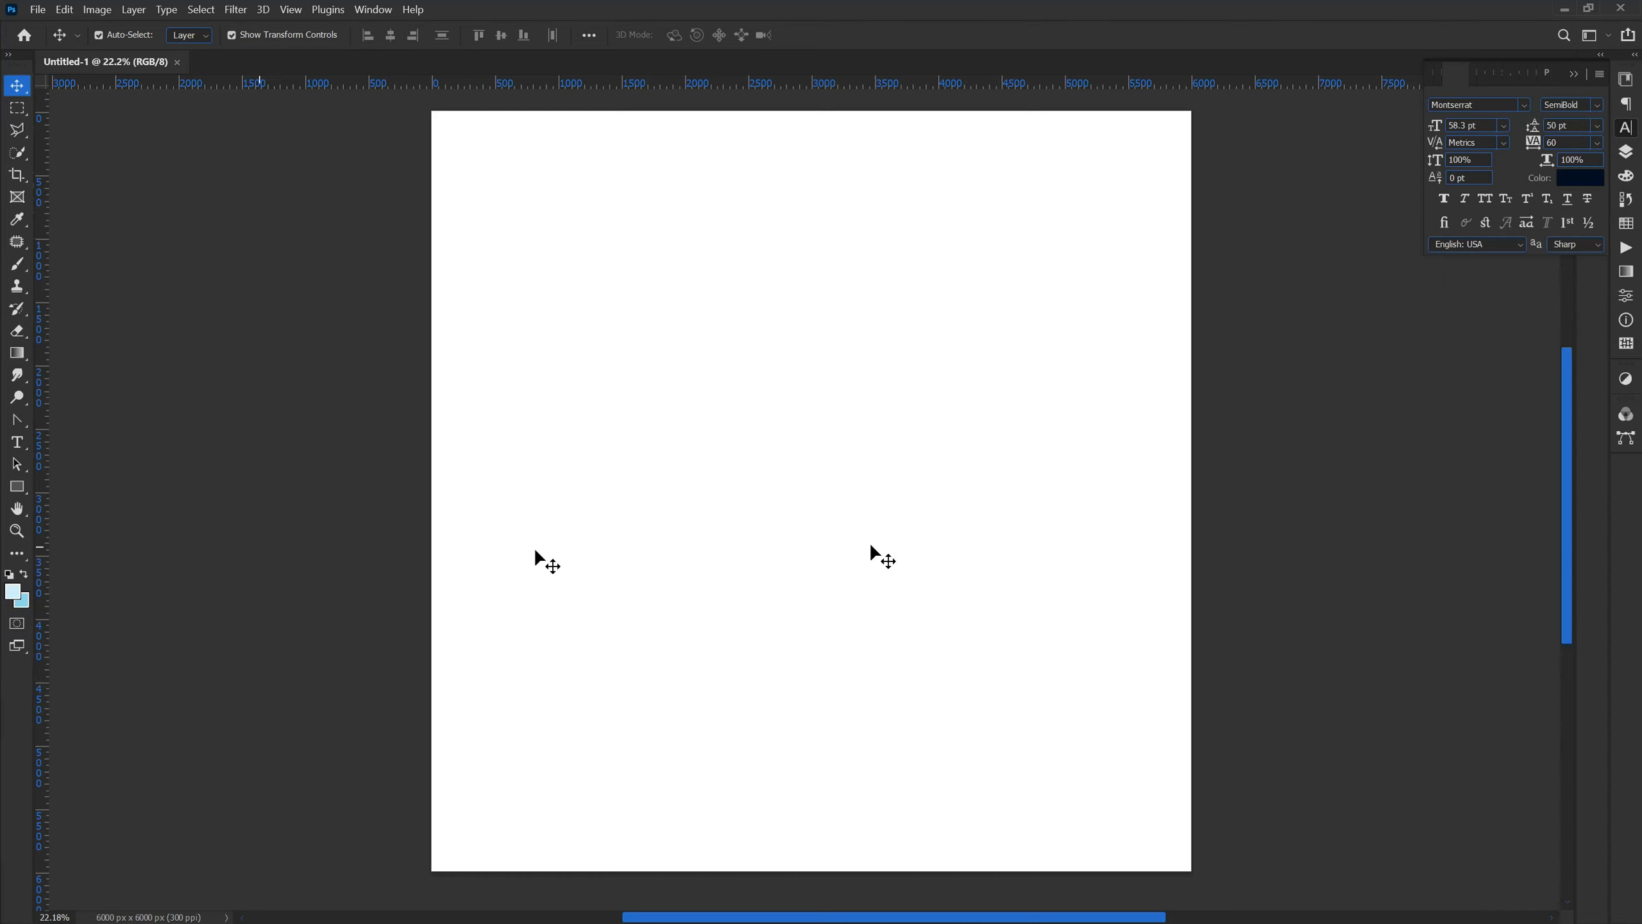
pyautogui.click(16, 491)
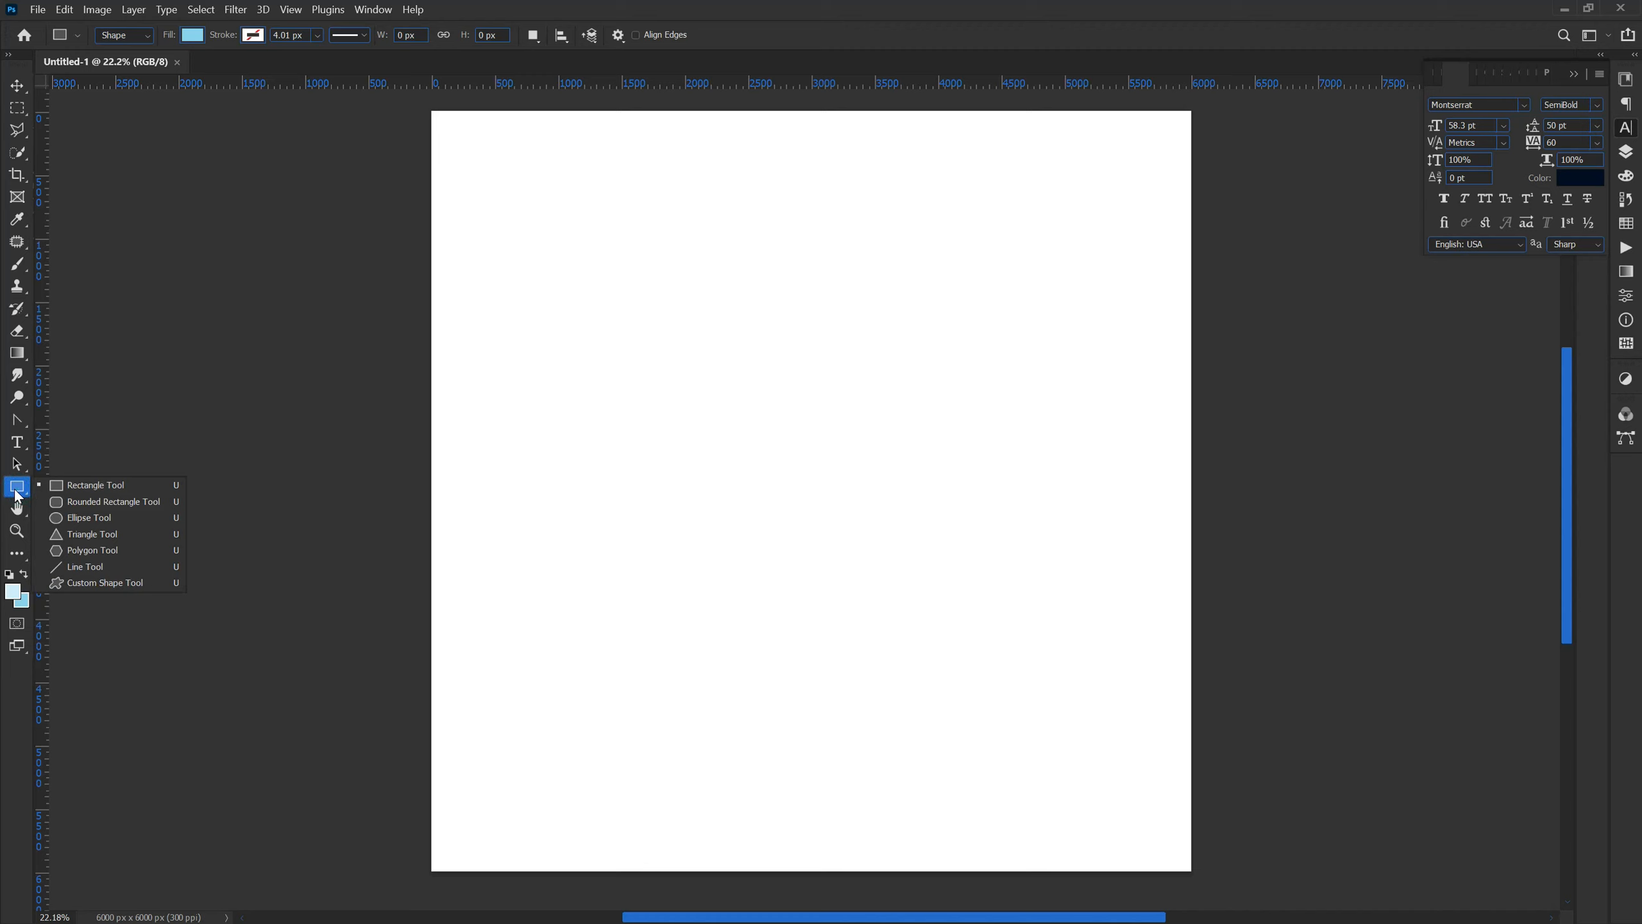
pyautogui.click(62, 485)
pyautogui.moveTo(425, 103); pyautogui.dragTo(1193, 873)
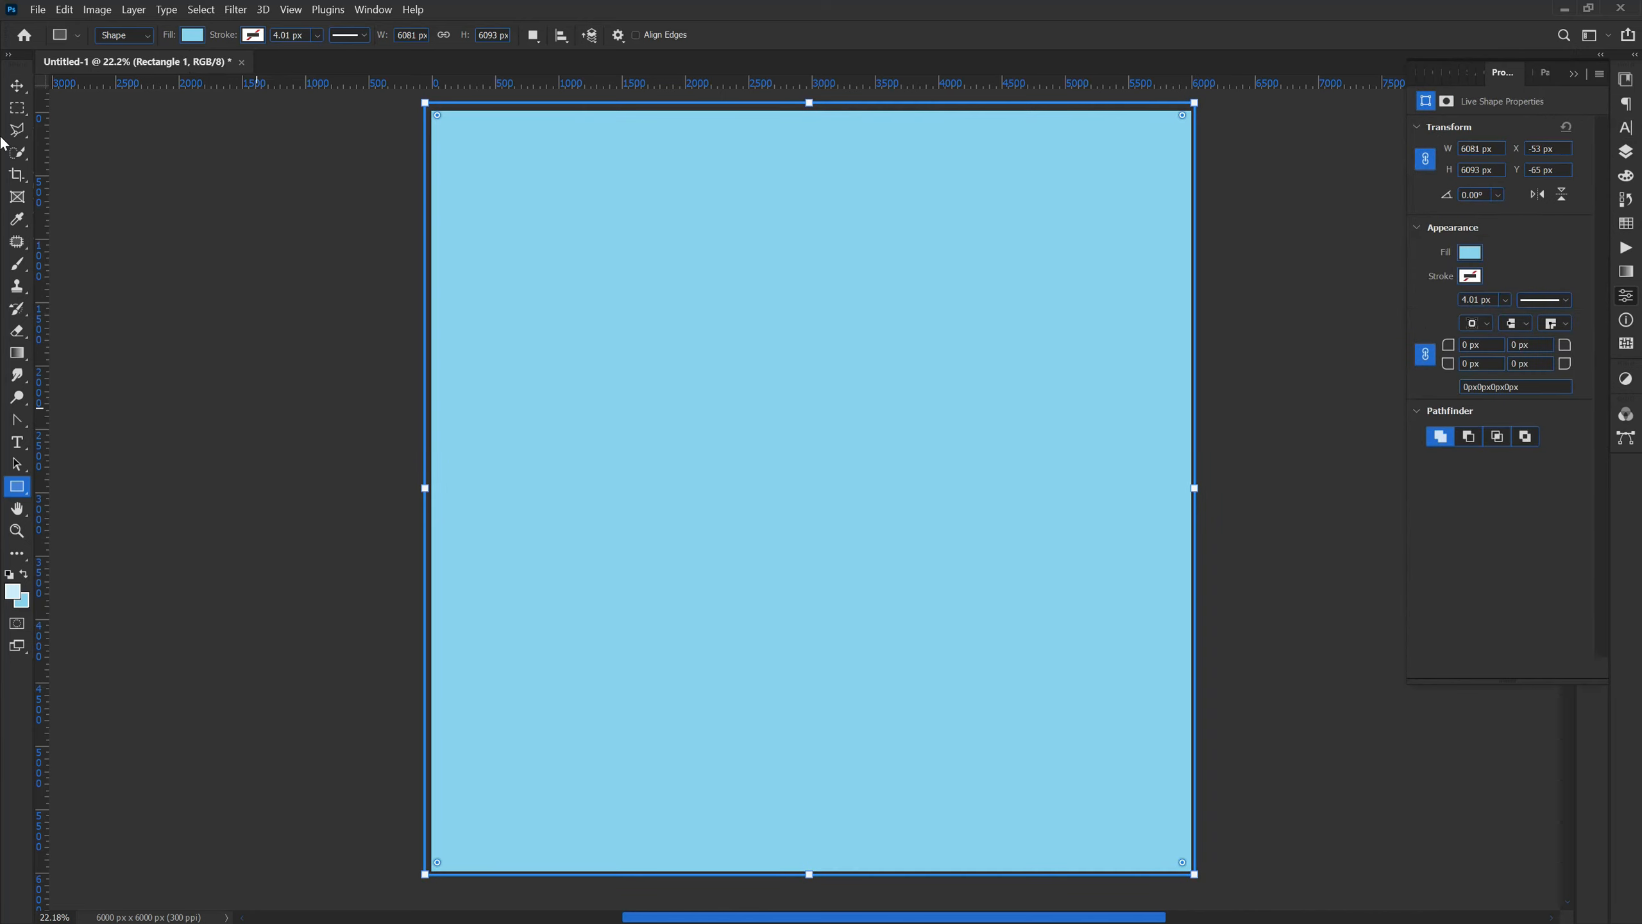
# Lock the light blue rectangle's layer completely.
pyautogui.click(11, 91)
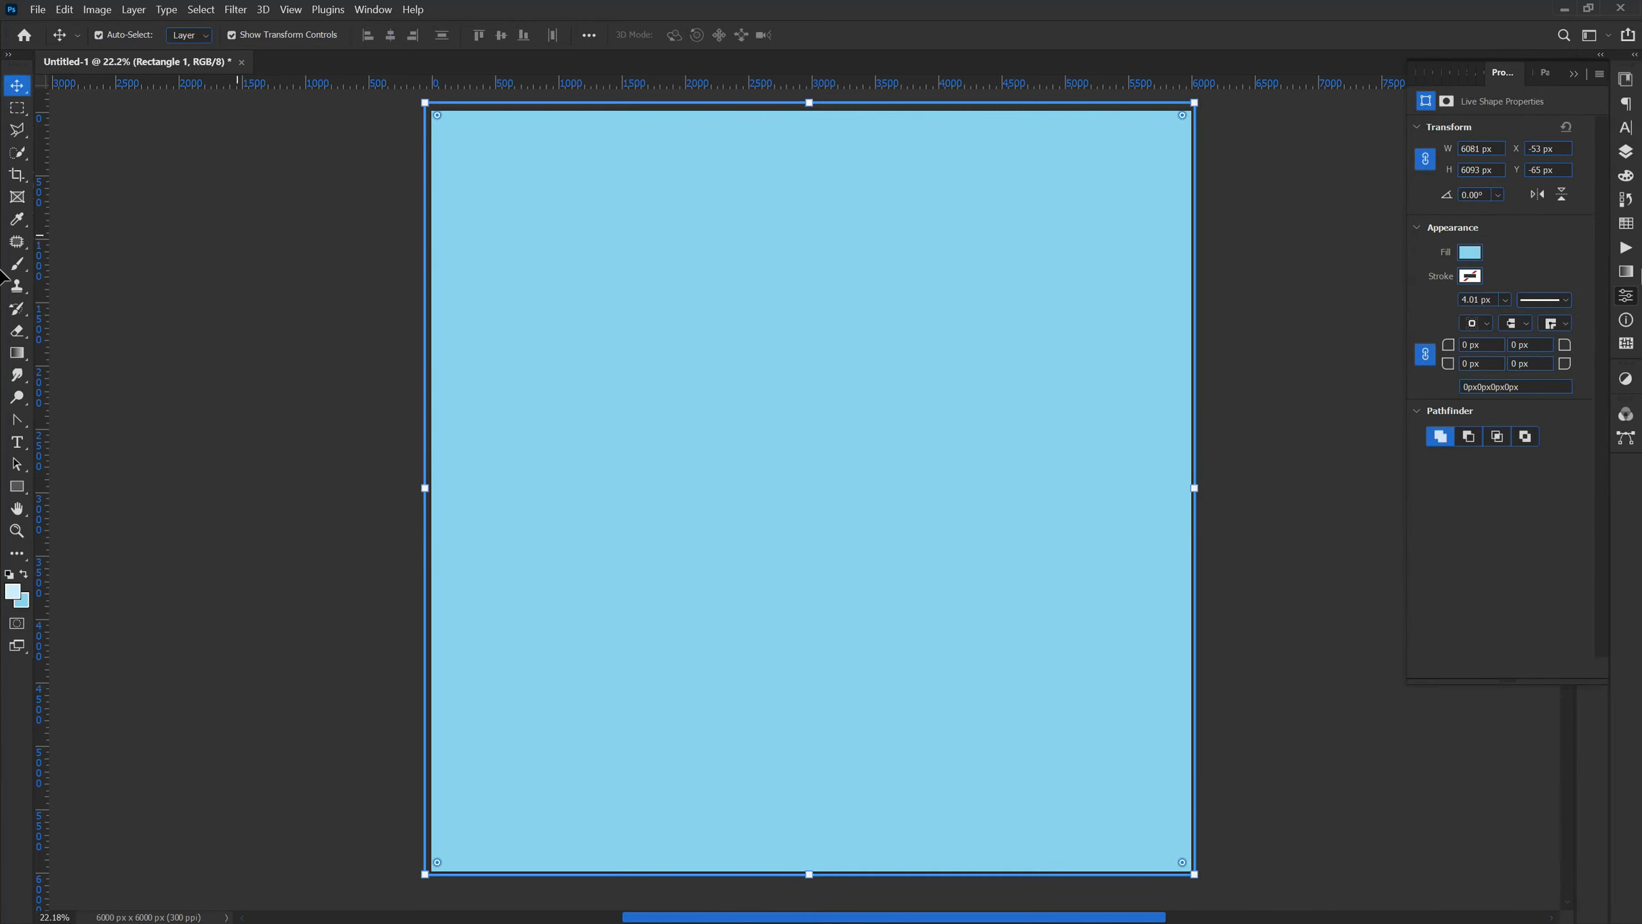
pyautogui.click(1624, 153)
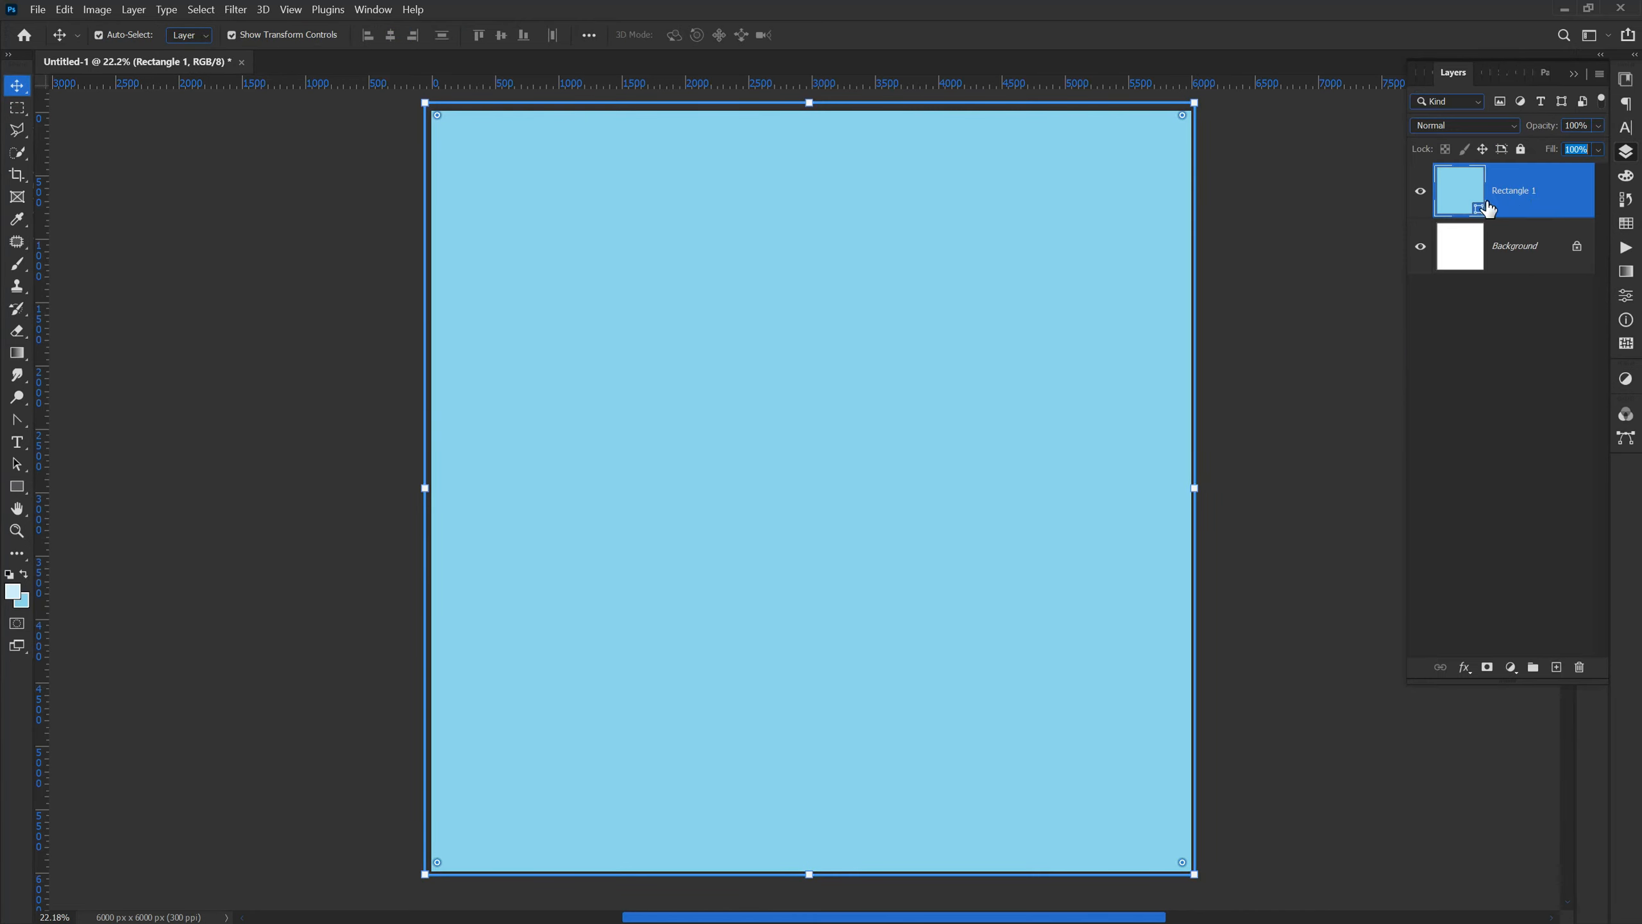
pyautogui.click(1518, 152)
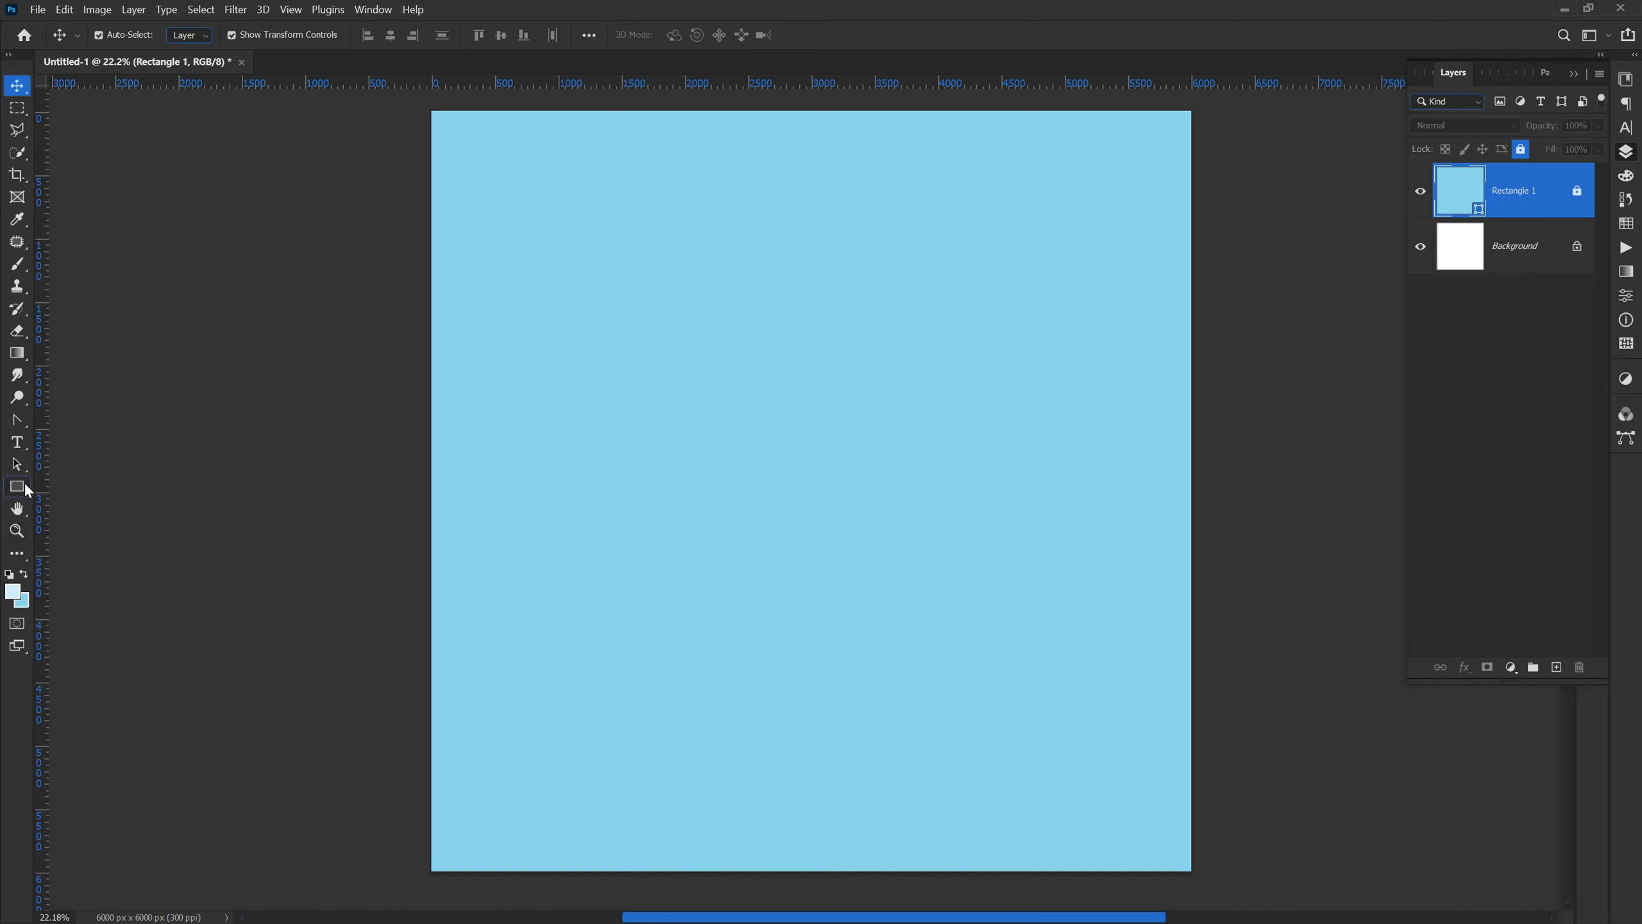
# Add the heading text "FATHER'S DAY" on the upper part of the canvas.
pyautogui.click(16, 442)
pyautogui.click(576, 382)
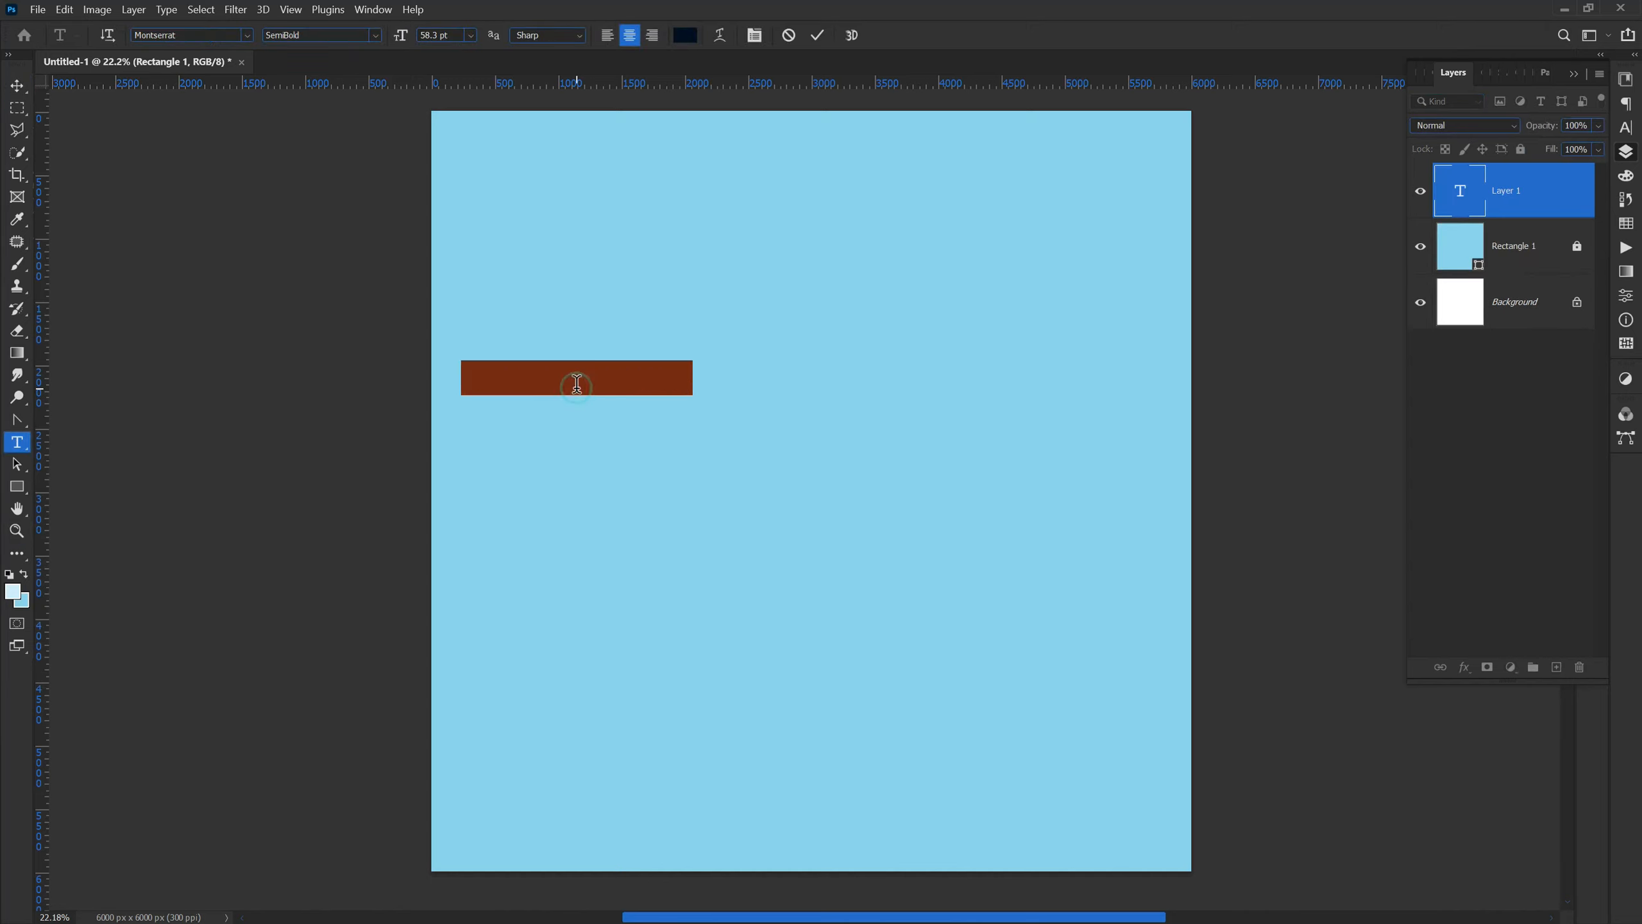
pyautogui.moveTo(528, 521); pyautogui.dragTo(620, 516)
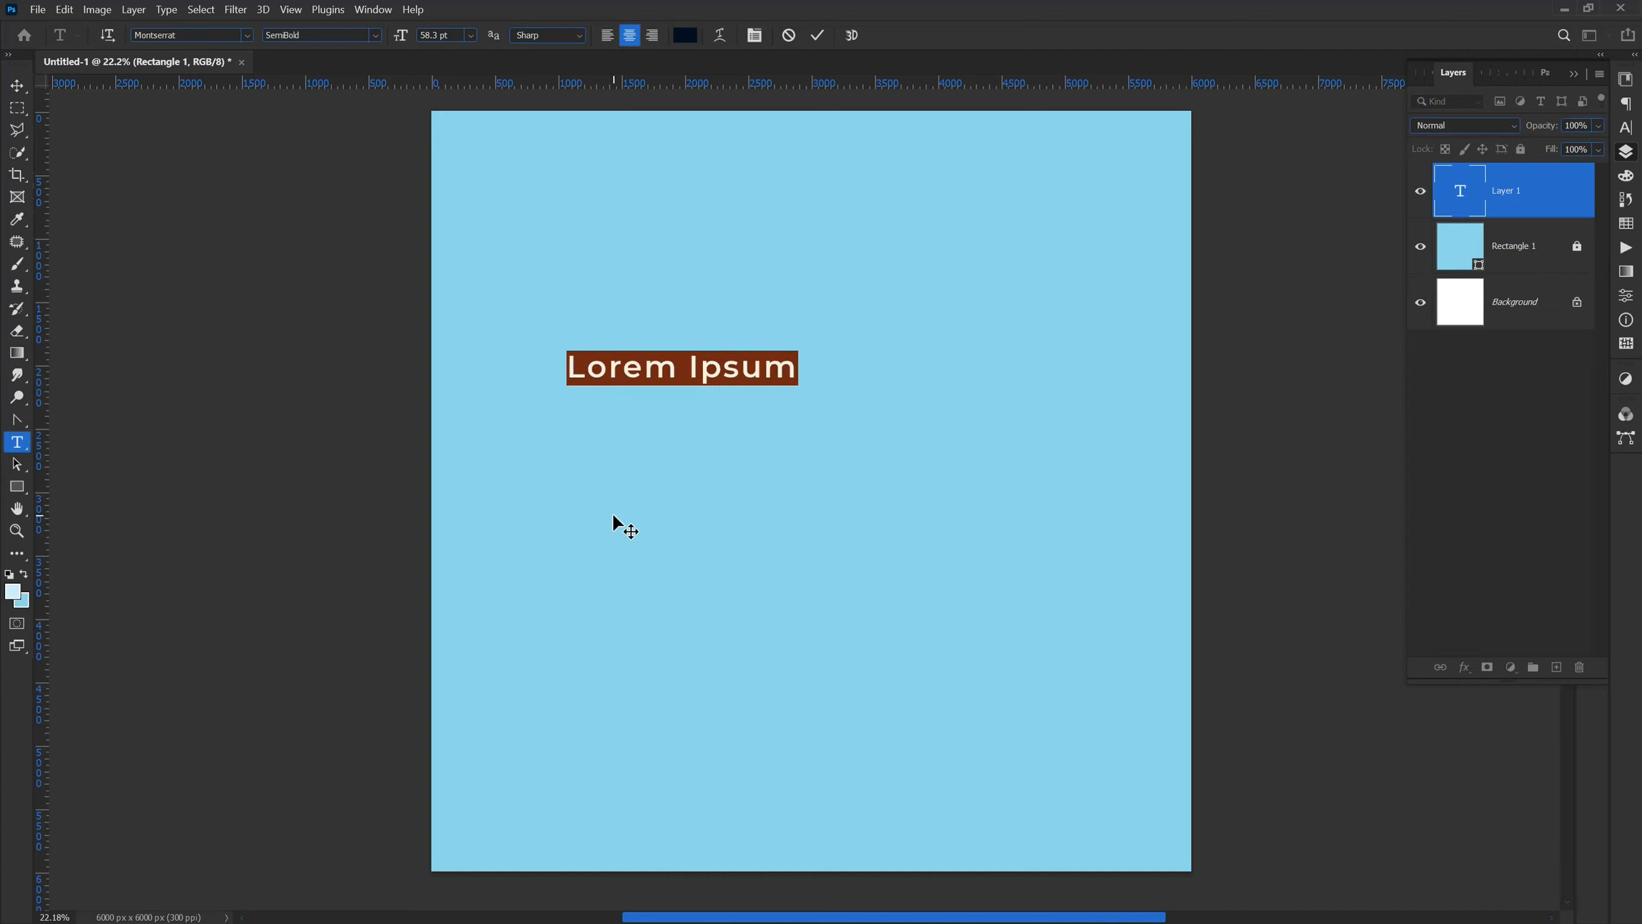
pyautogui.write('FA')
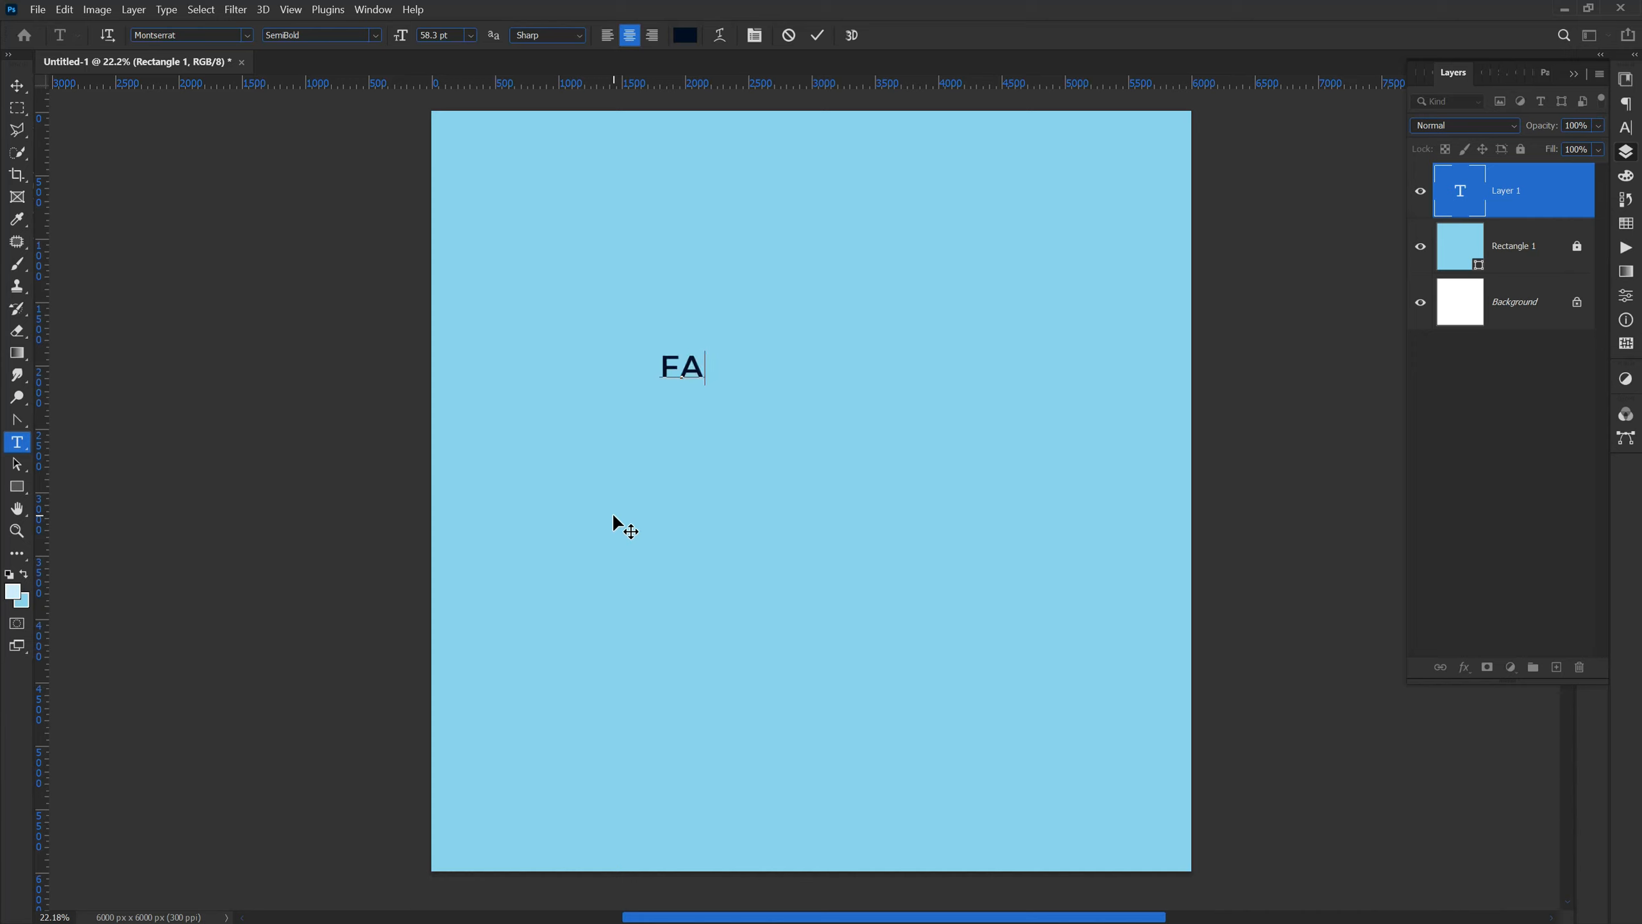
pyautogui.write('THERS')
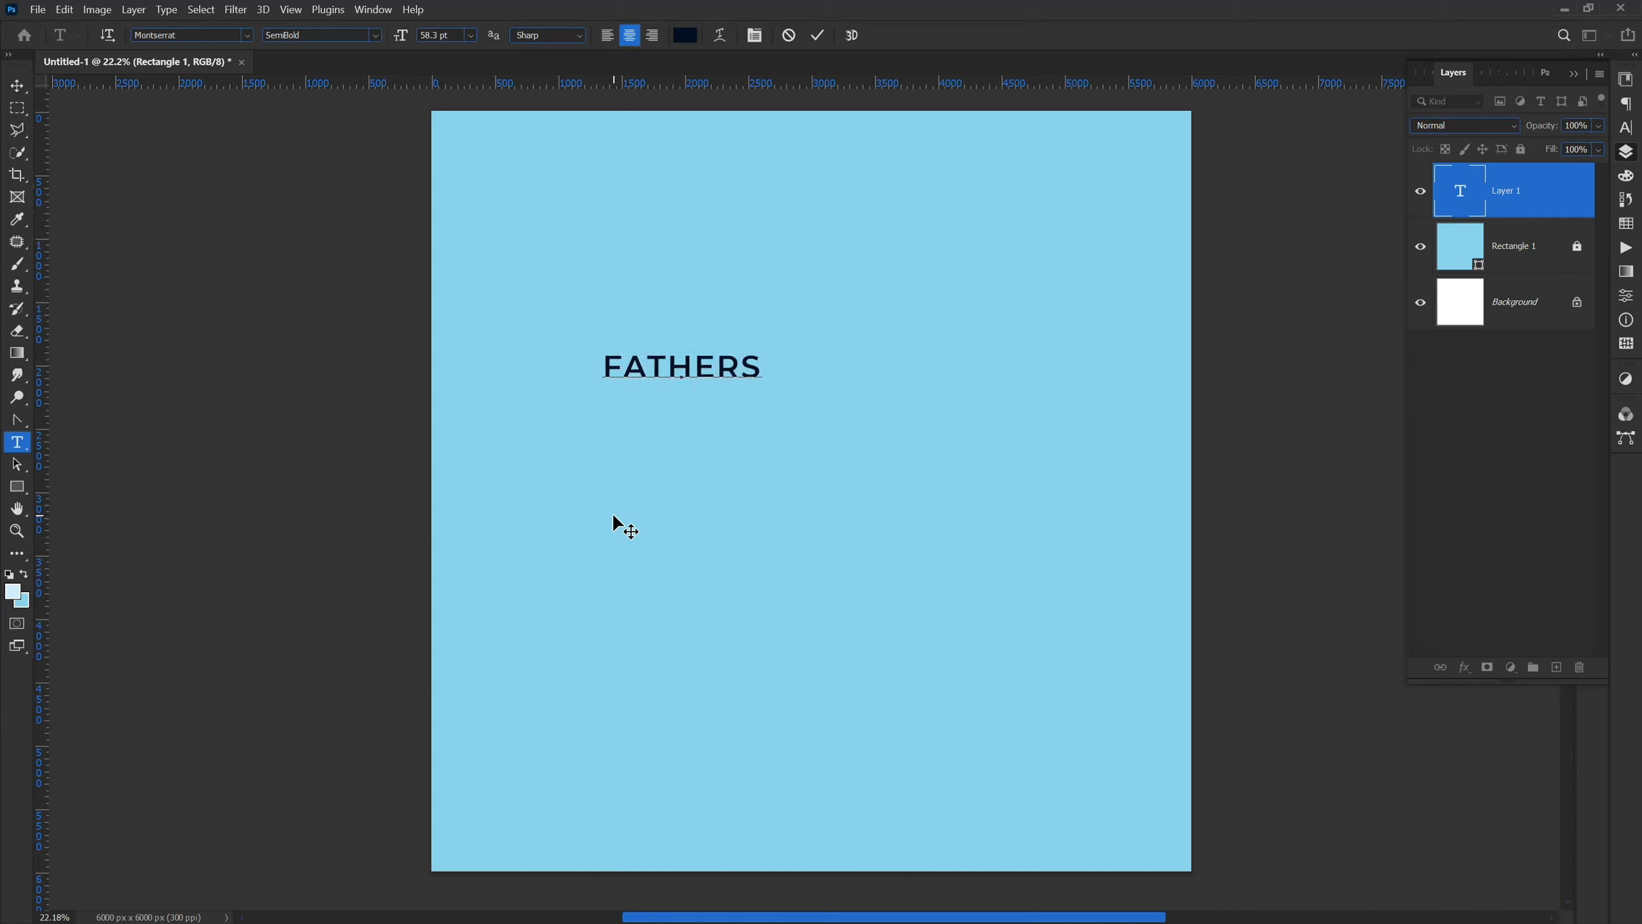
pyautogui.press('BackSpace')
pyautogui.write("'S")
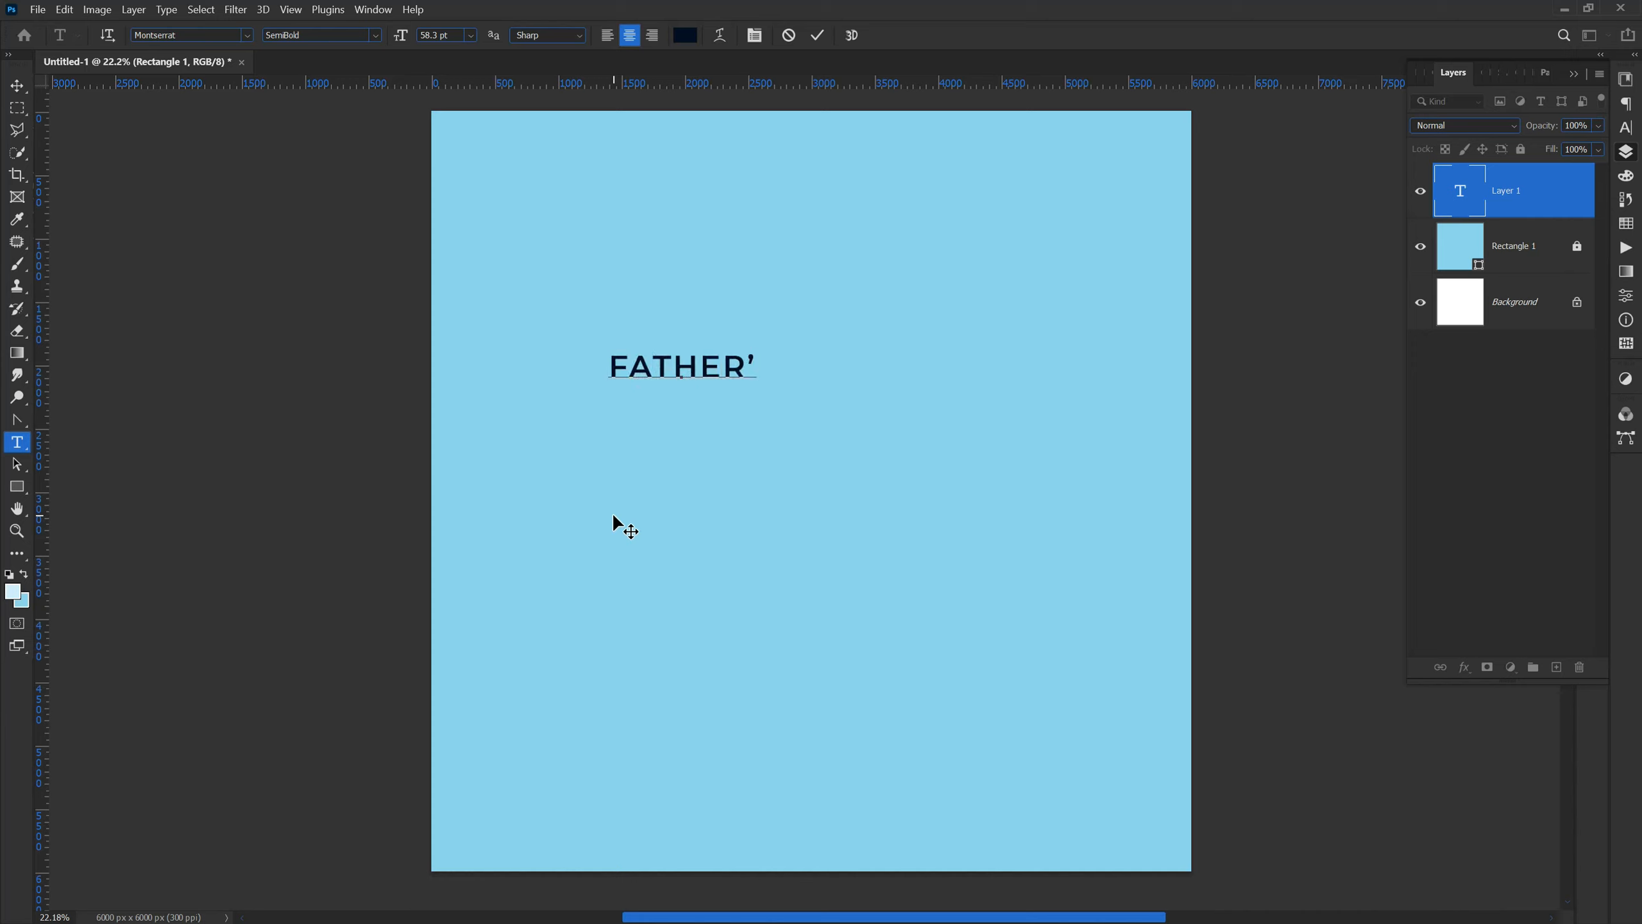
pyautogui.write(' DAY')
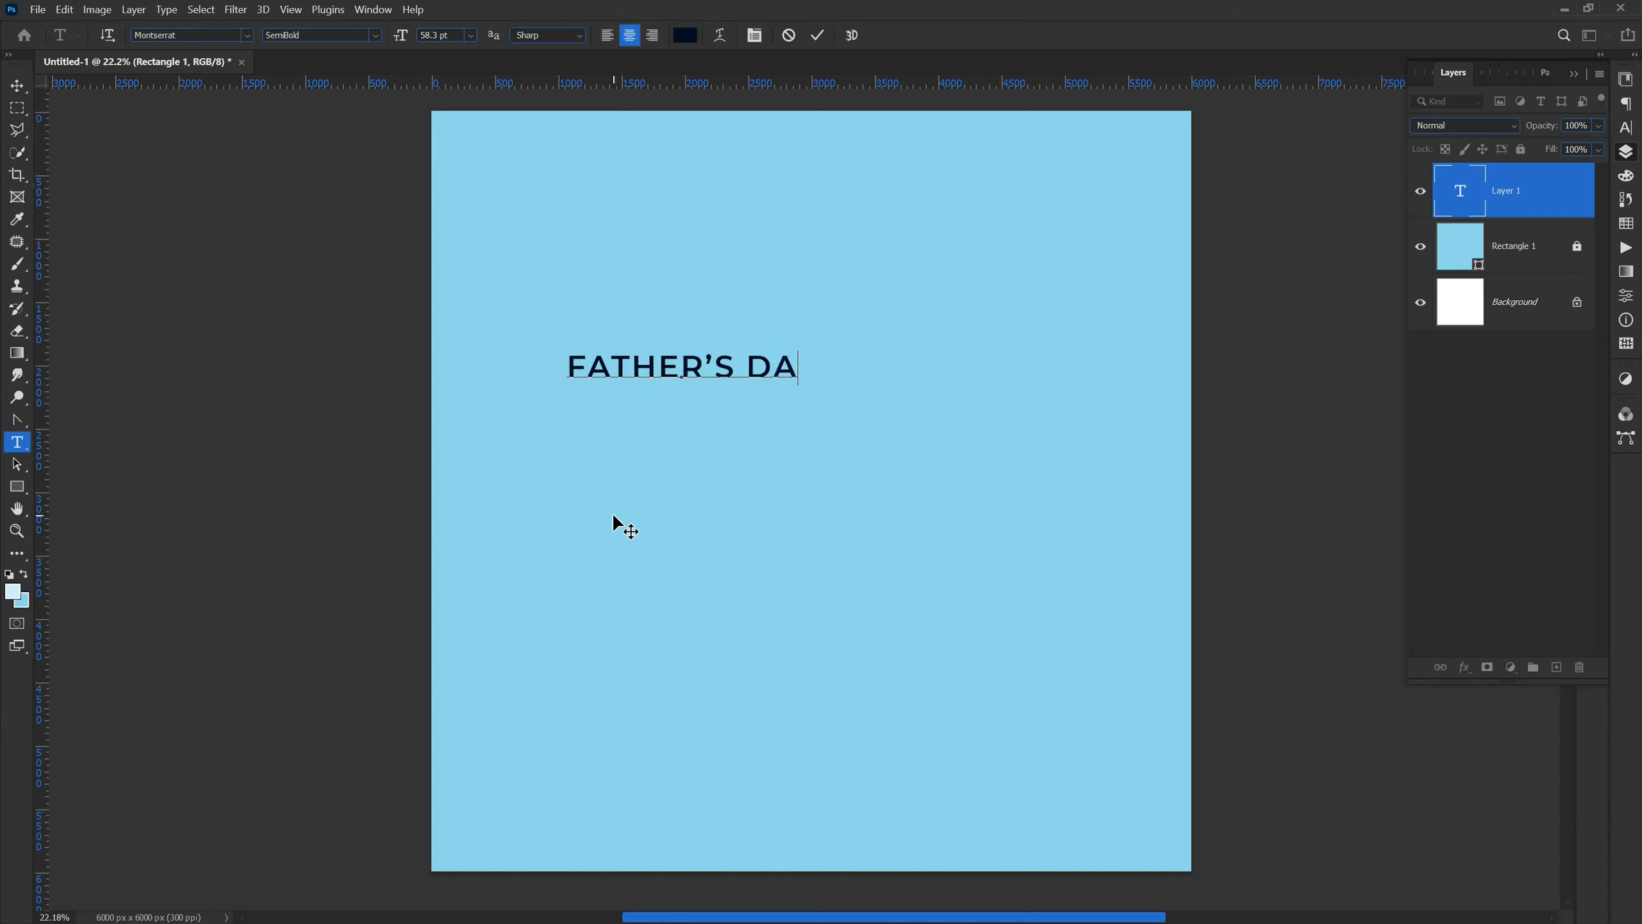
# Scale the "FATHER'S DAY" heading up to a font size of about 111 pt.
pyautogui.click(17, 85)
pyautogui.moveTo(807, 379); pyautogui.dragTo(1024, 492)
pyautogui.press('Return')
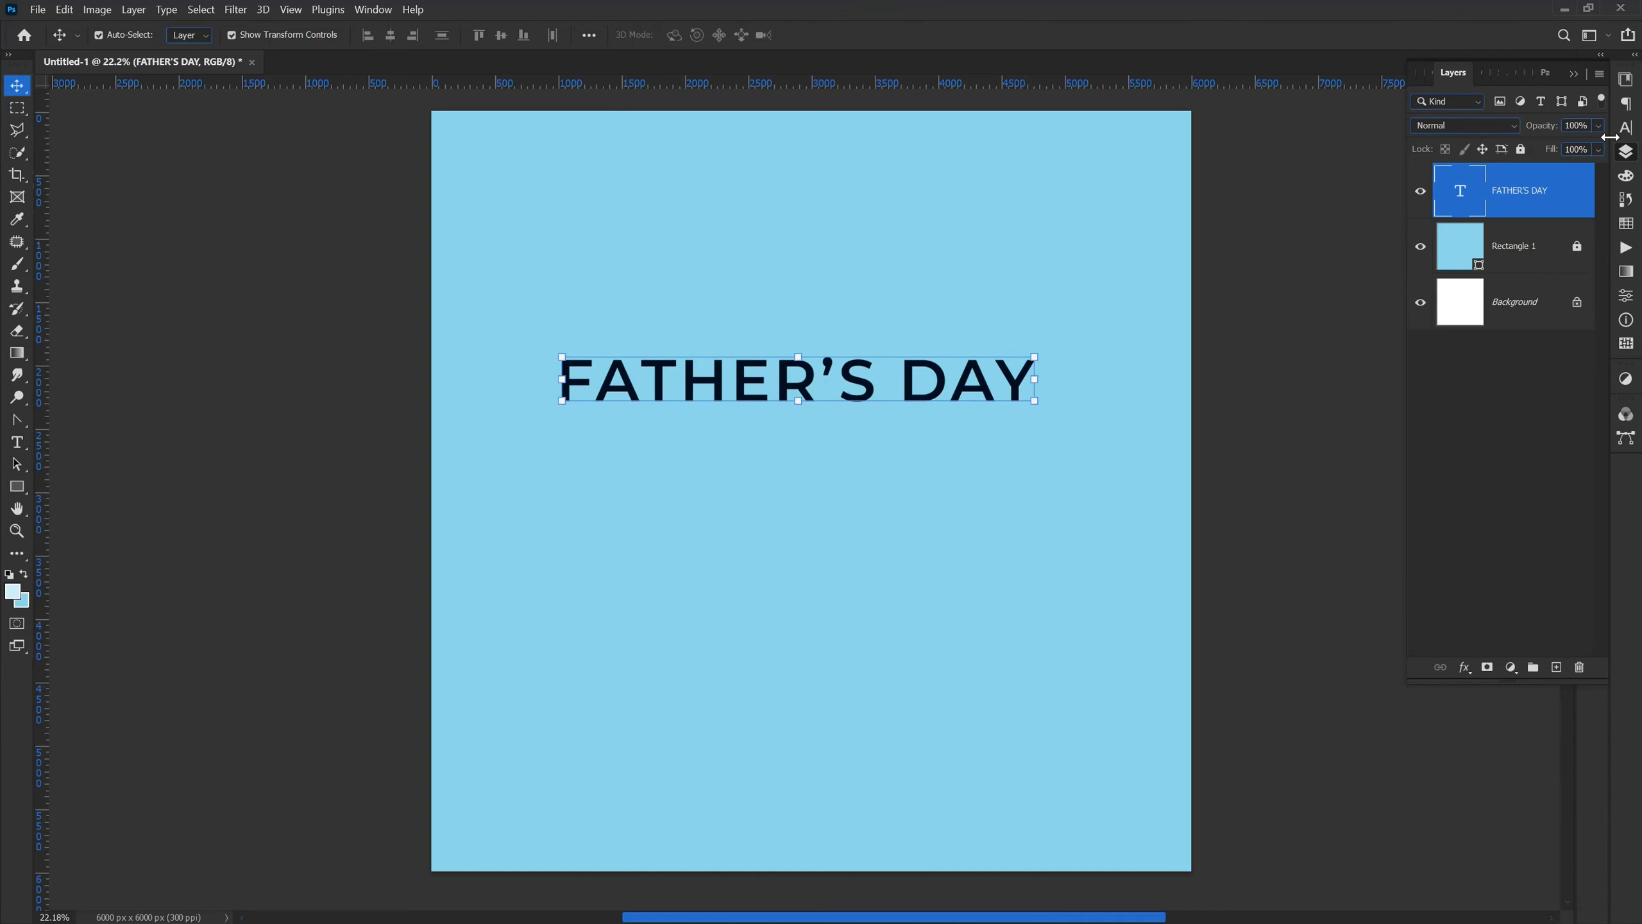
# Set the heading's tracking to 0 and its Montserrat font style to Black.
pyautogui.click(1626, 129)
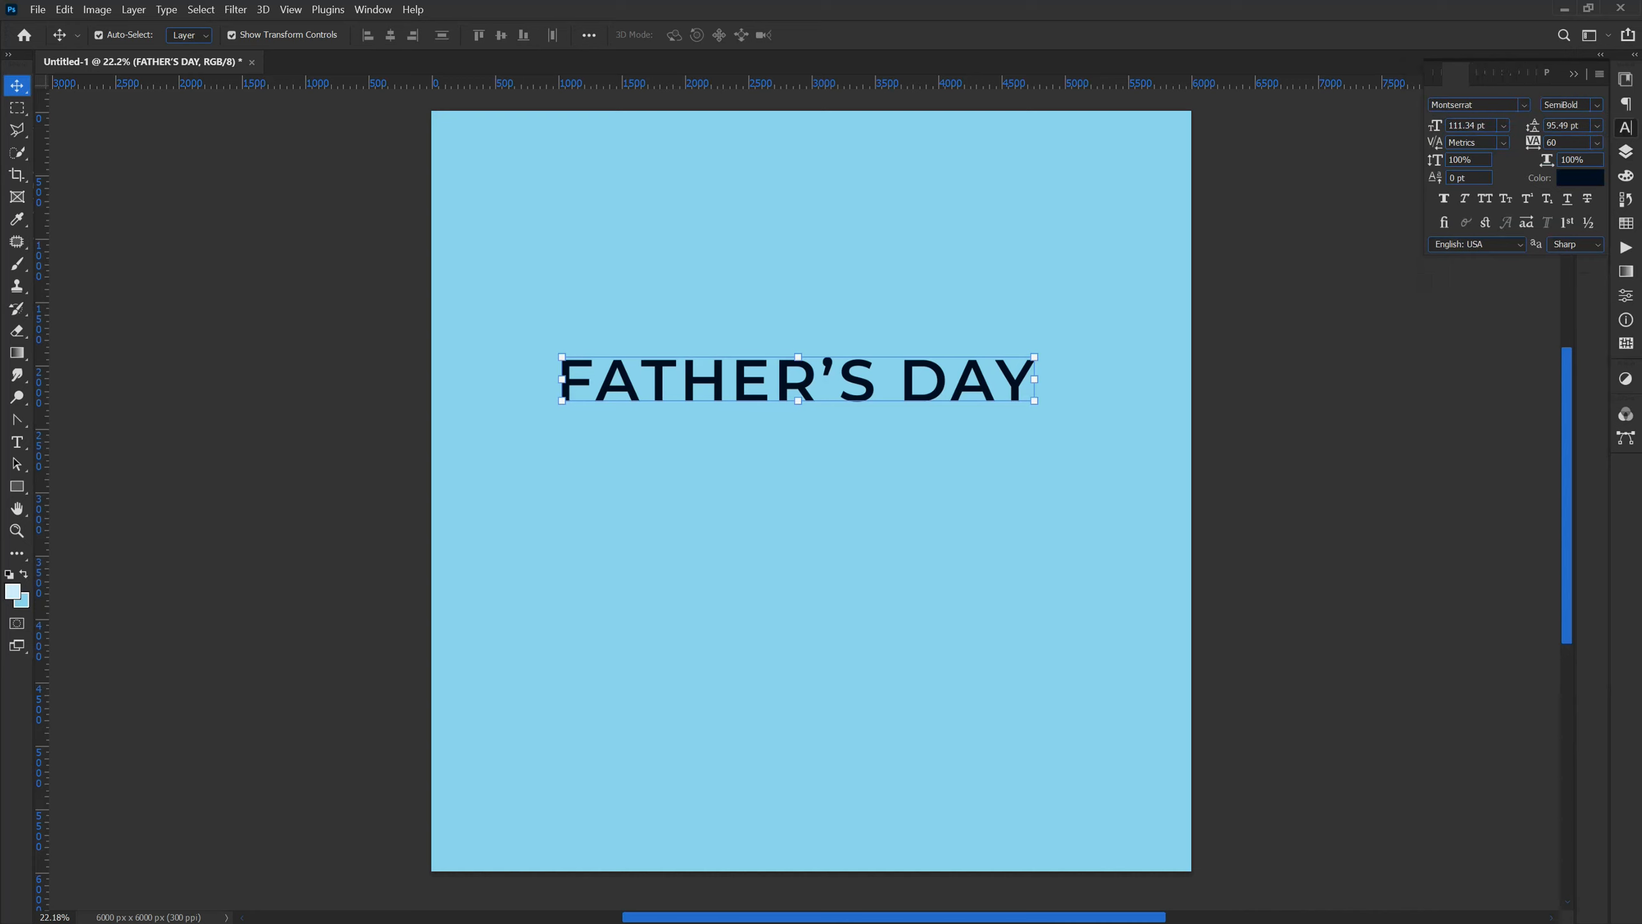
pyautogui.click(1597, 143)
pyautogui.click(1577, 246)
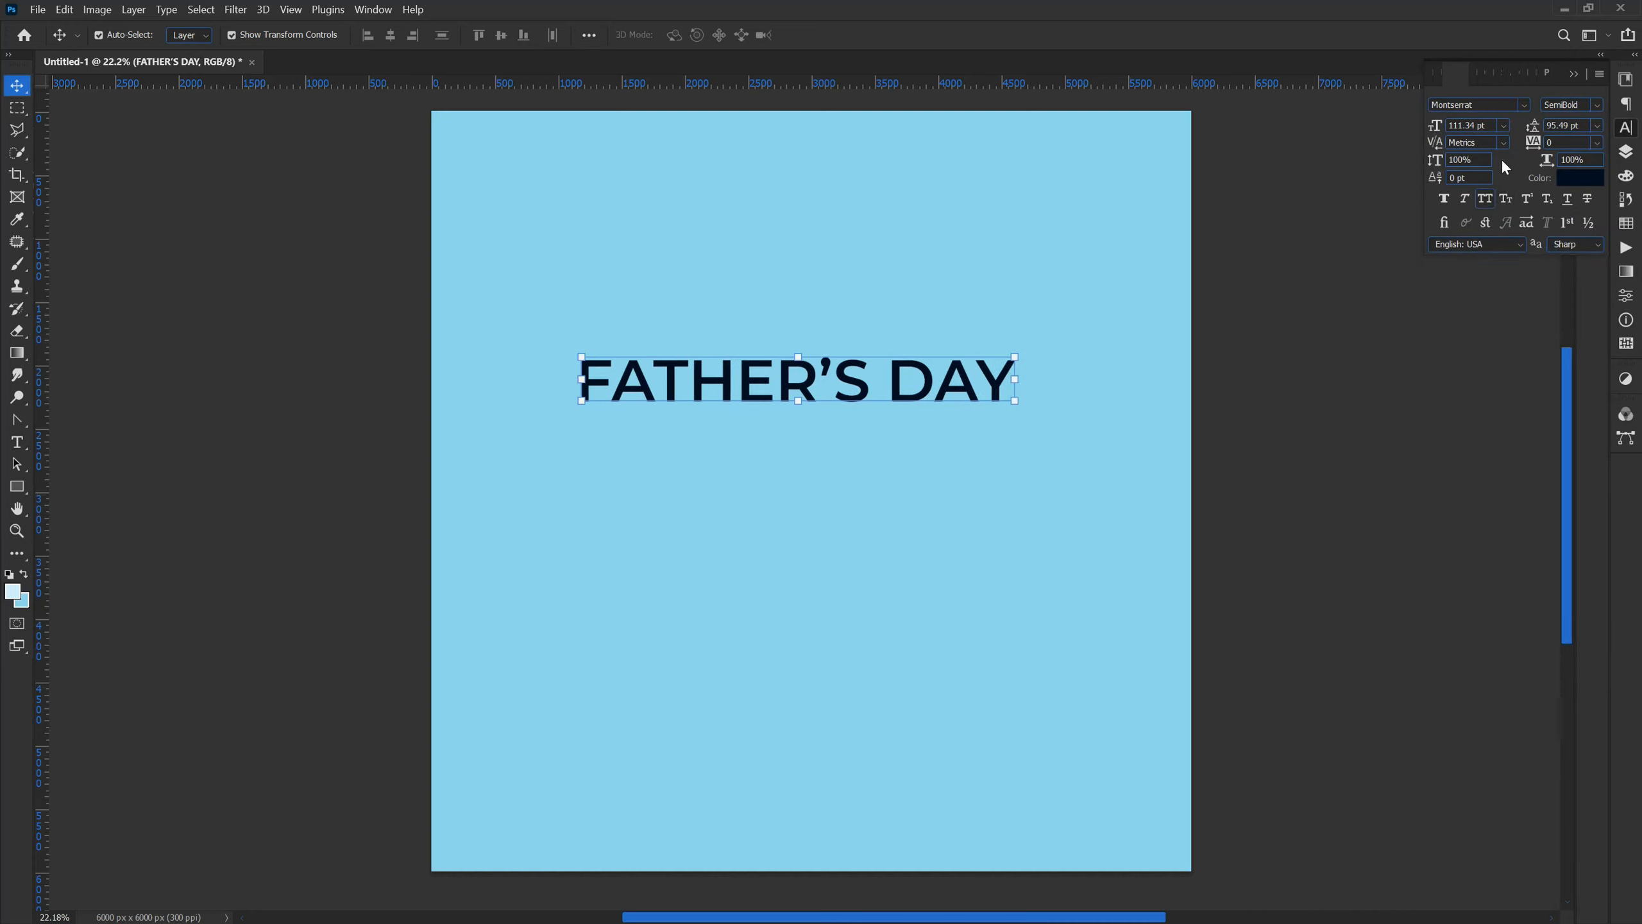
pyautogui.click(1596, 105)
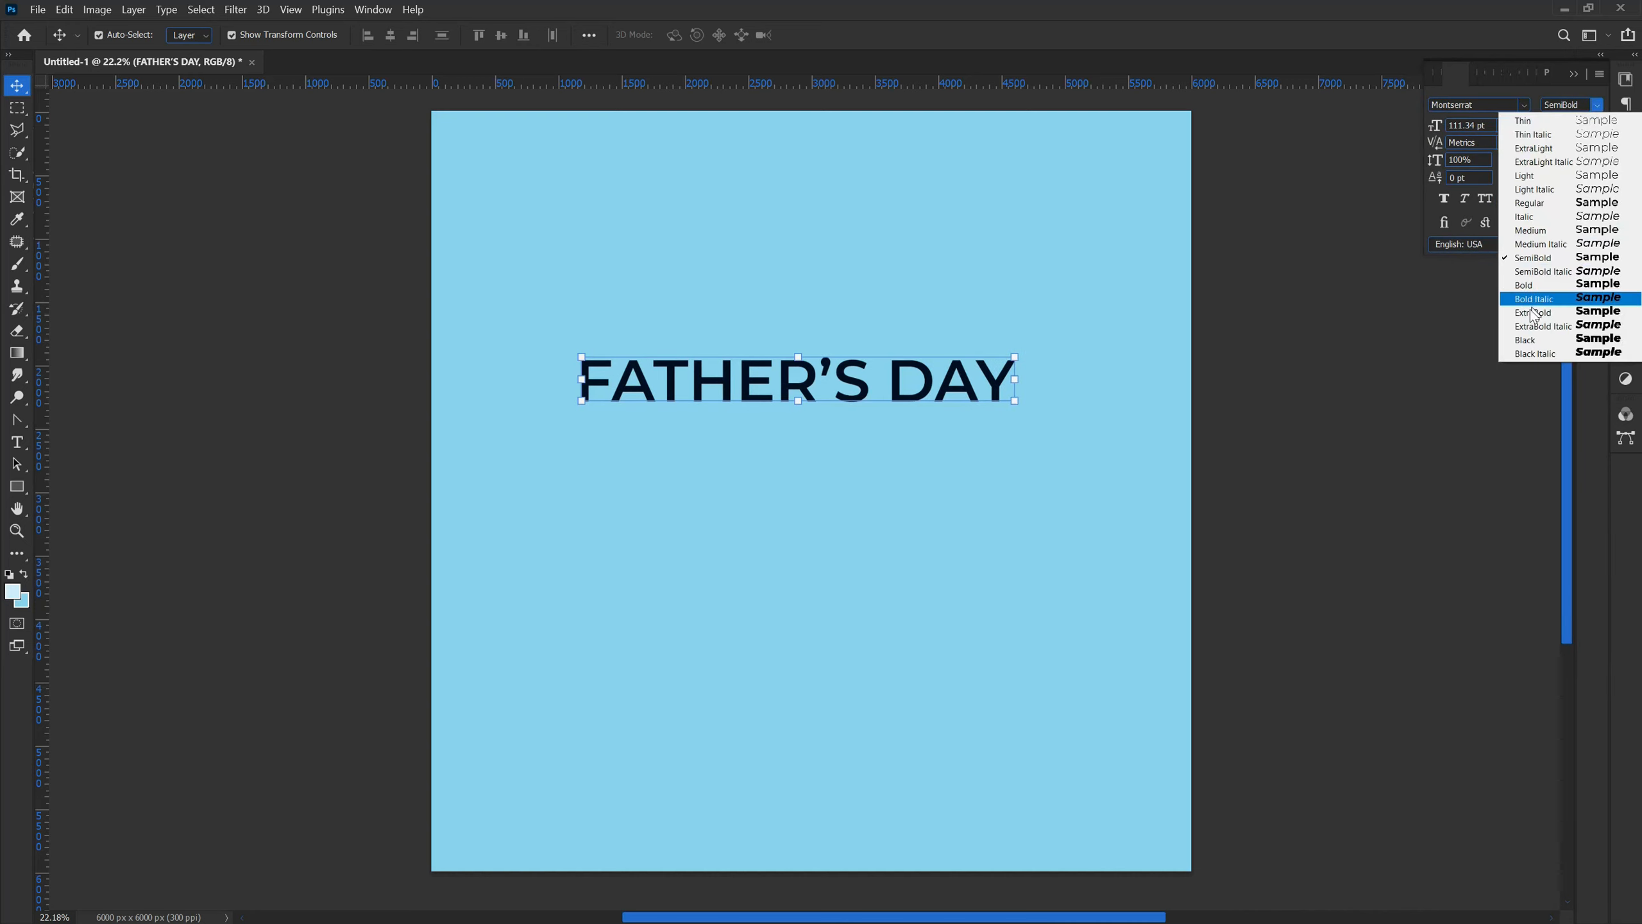
pyautogui.click(1531, 343)
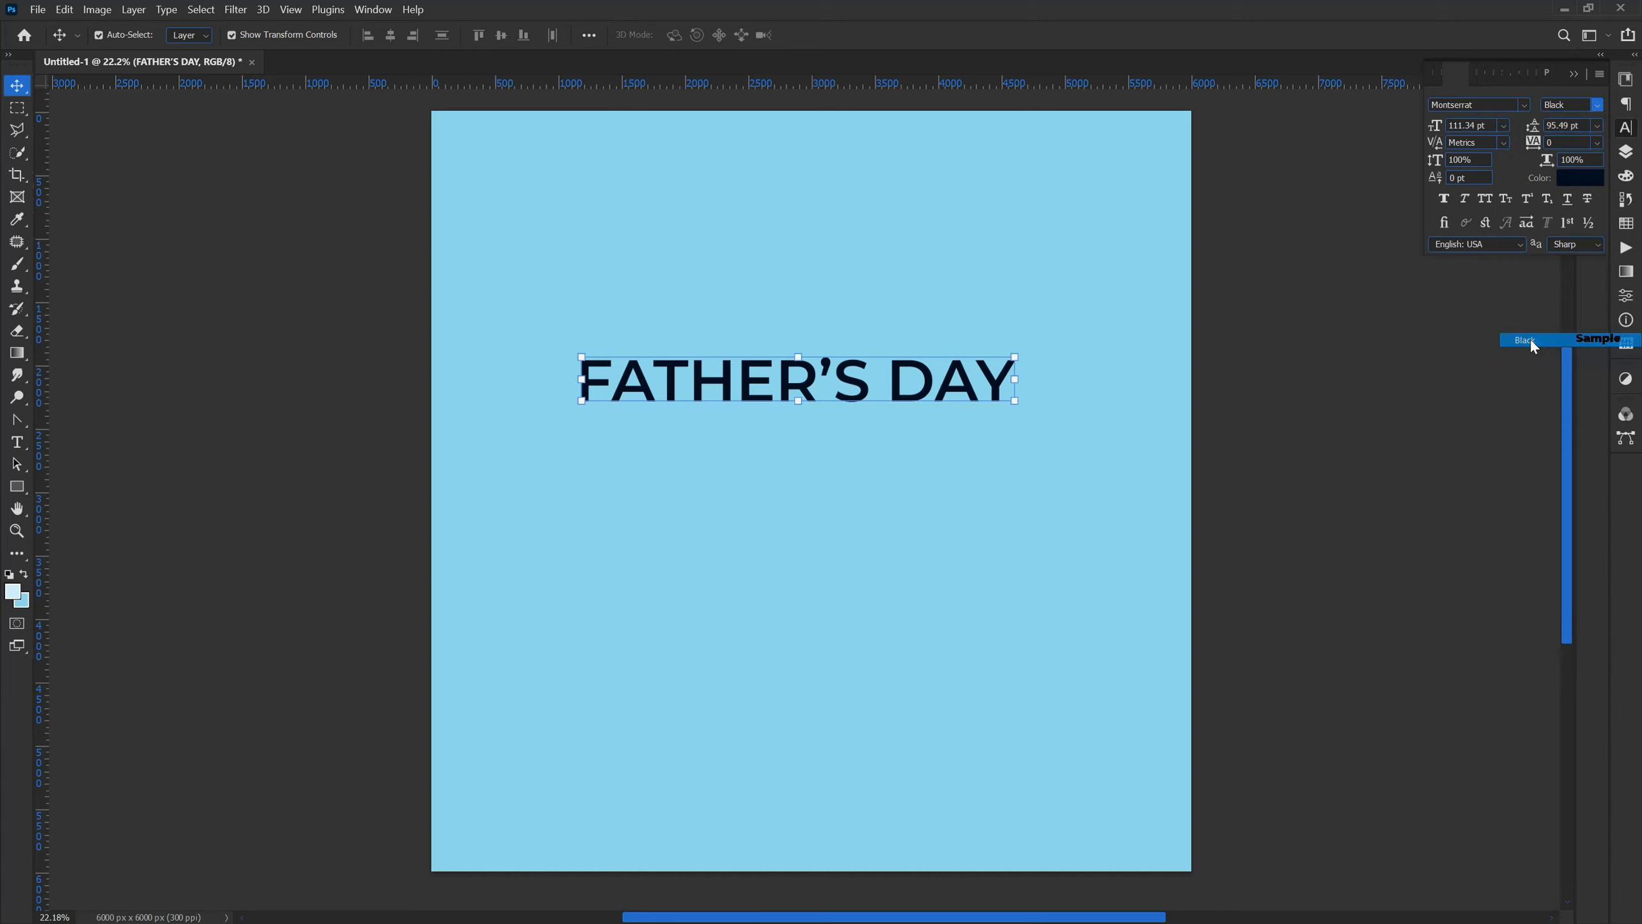
pyautogui.click(363, 408)
# Delete the "FATHER'S DAY" text layer and leave nothing selected.
pyautogui.click(725, 391)
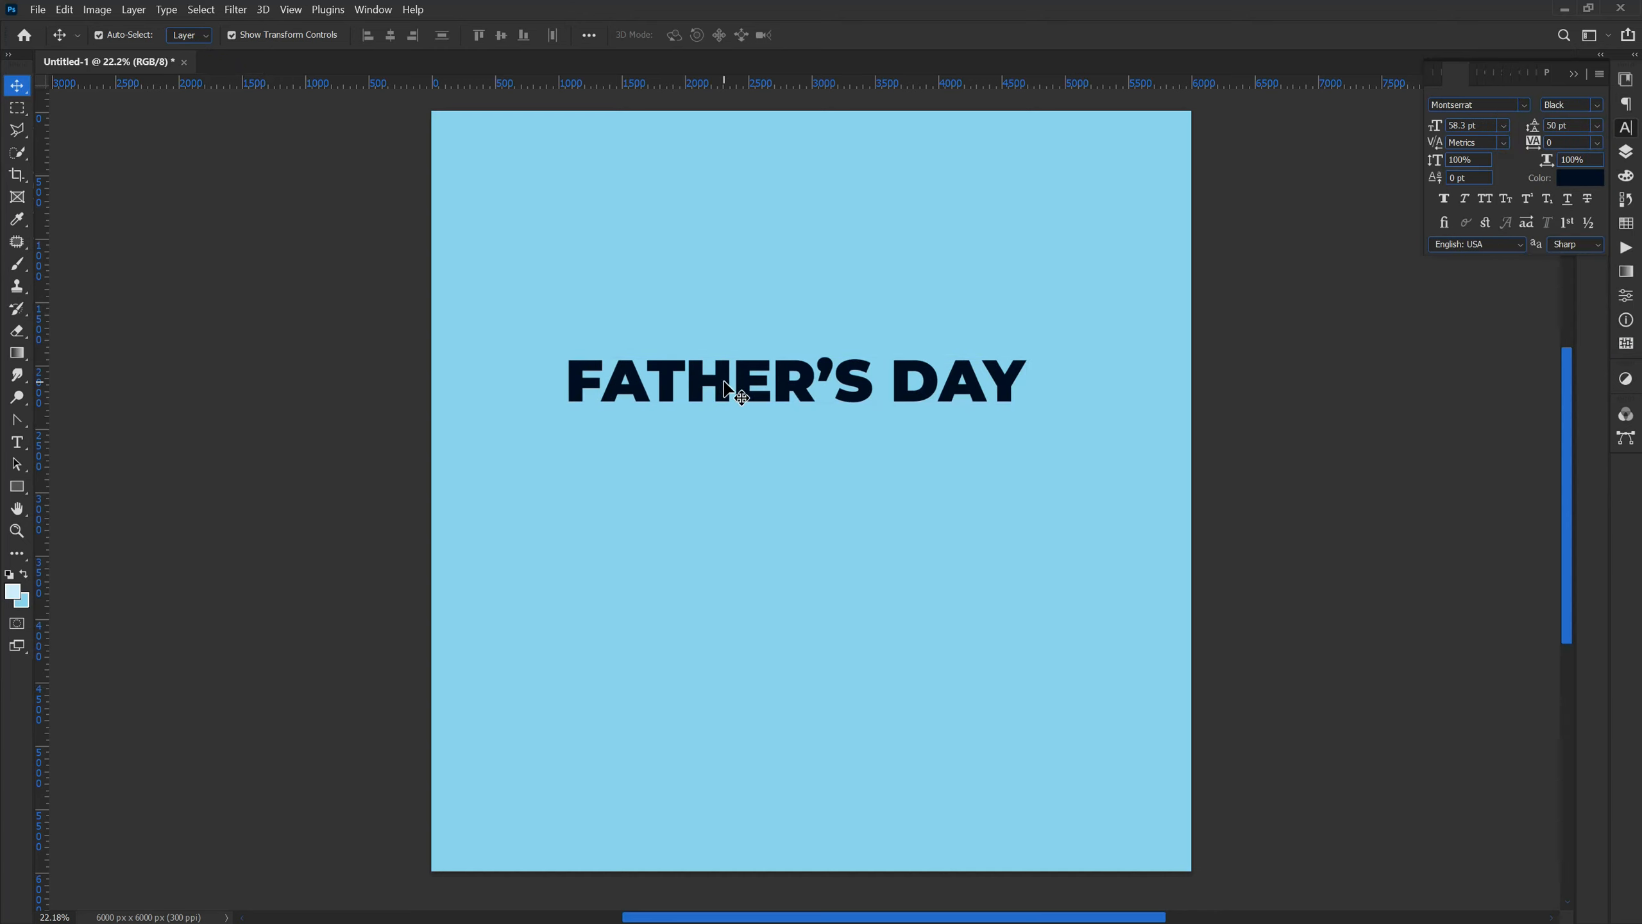
pyautogui.click(802, 406)
pyautogui.moveTo(796, 437); pyautogui.dragTo(741, 409)
pyautogui.press('Return')
pyautogui.press('Delete')
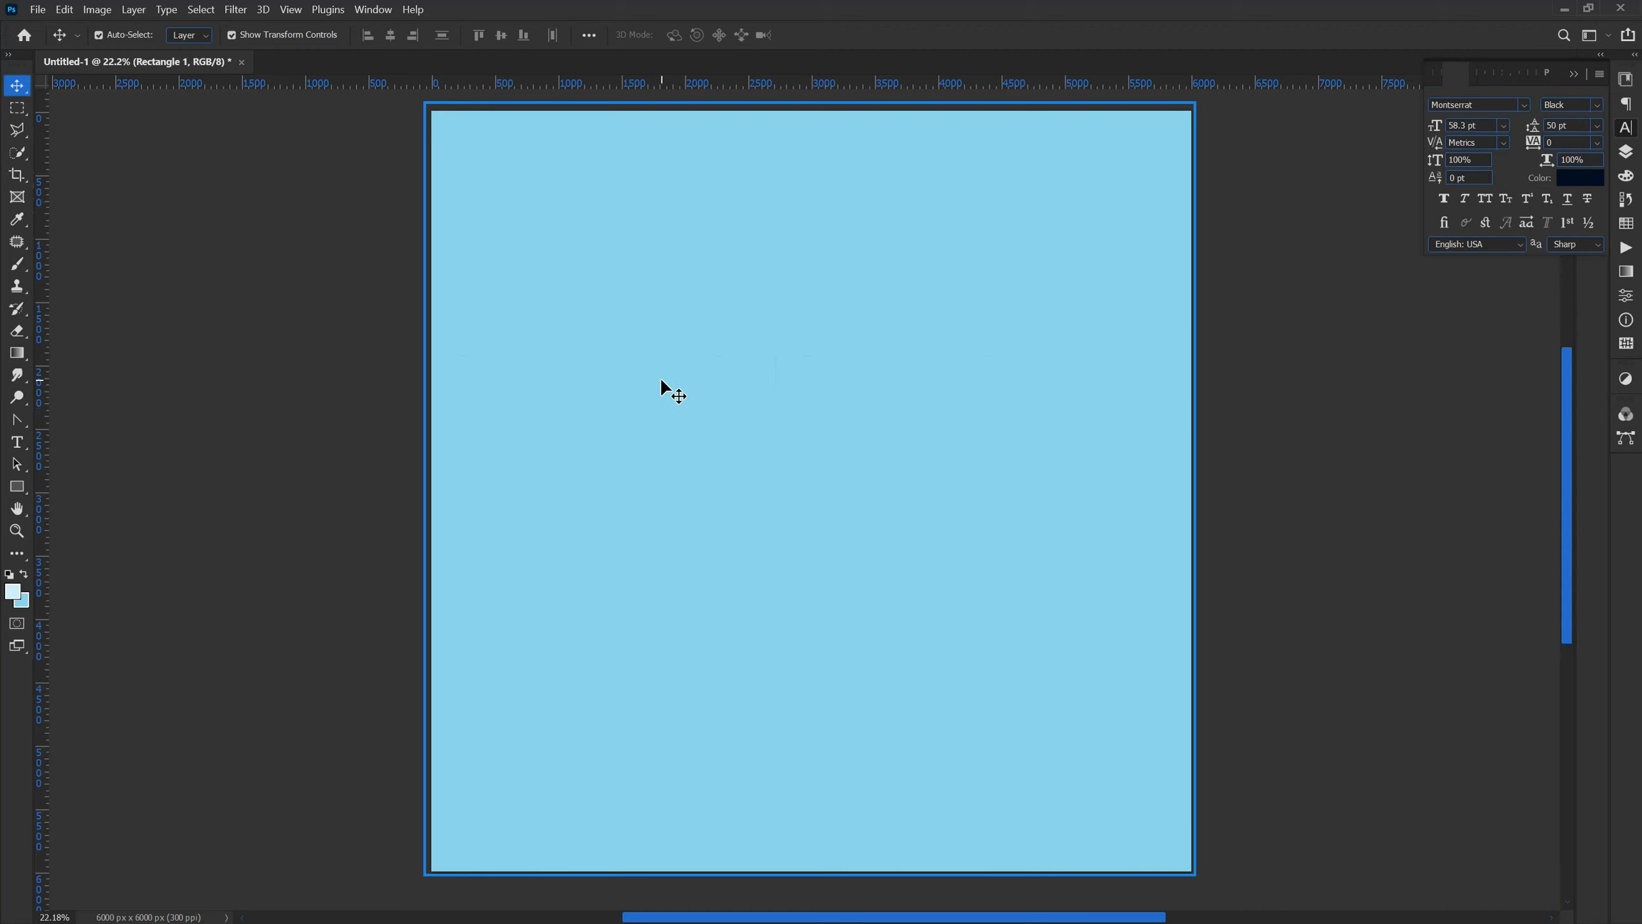
pyautogui.click(330, 407)
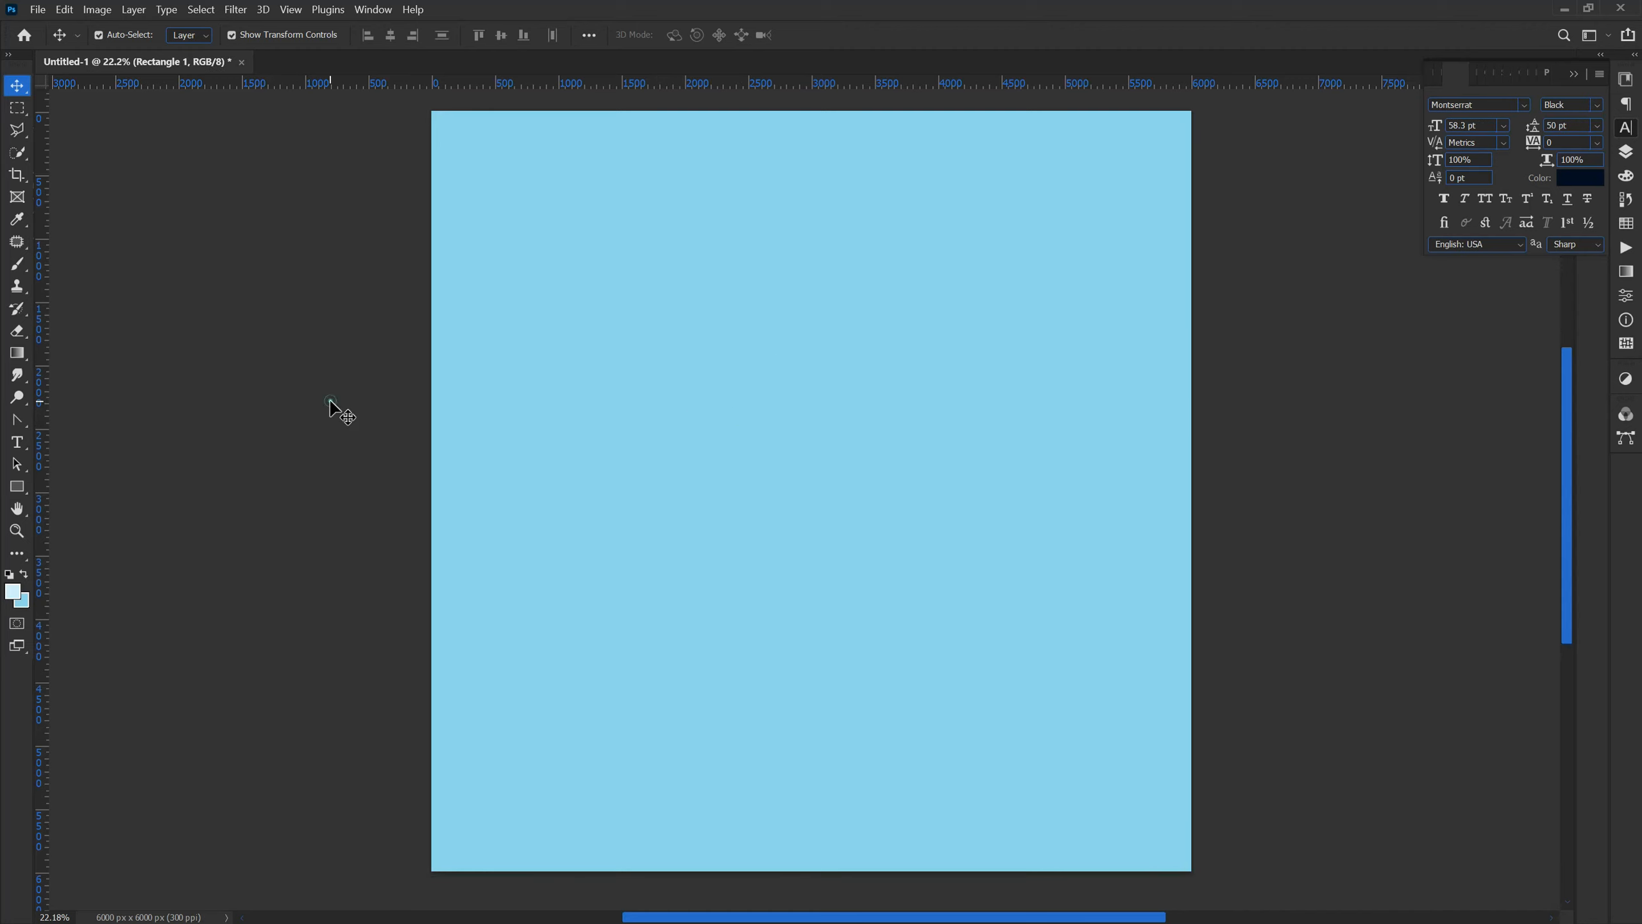
# Create a second document, 20 inches wide and 15 inches high at 300 pixels/inch, from the Print presets.
pyautogui.click(37, 10)
pyautogui.click(38, 10)
pyautogui.click(37, 12)
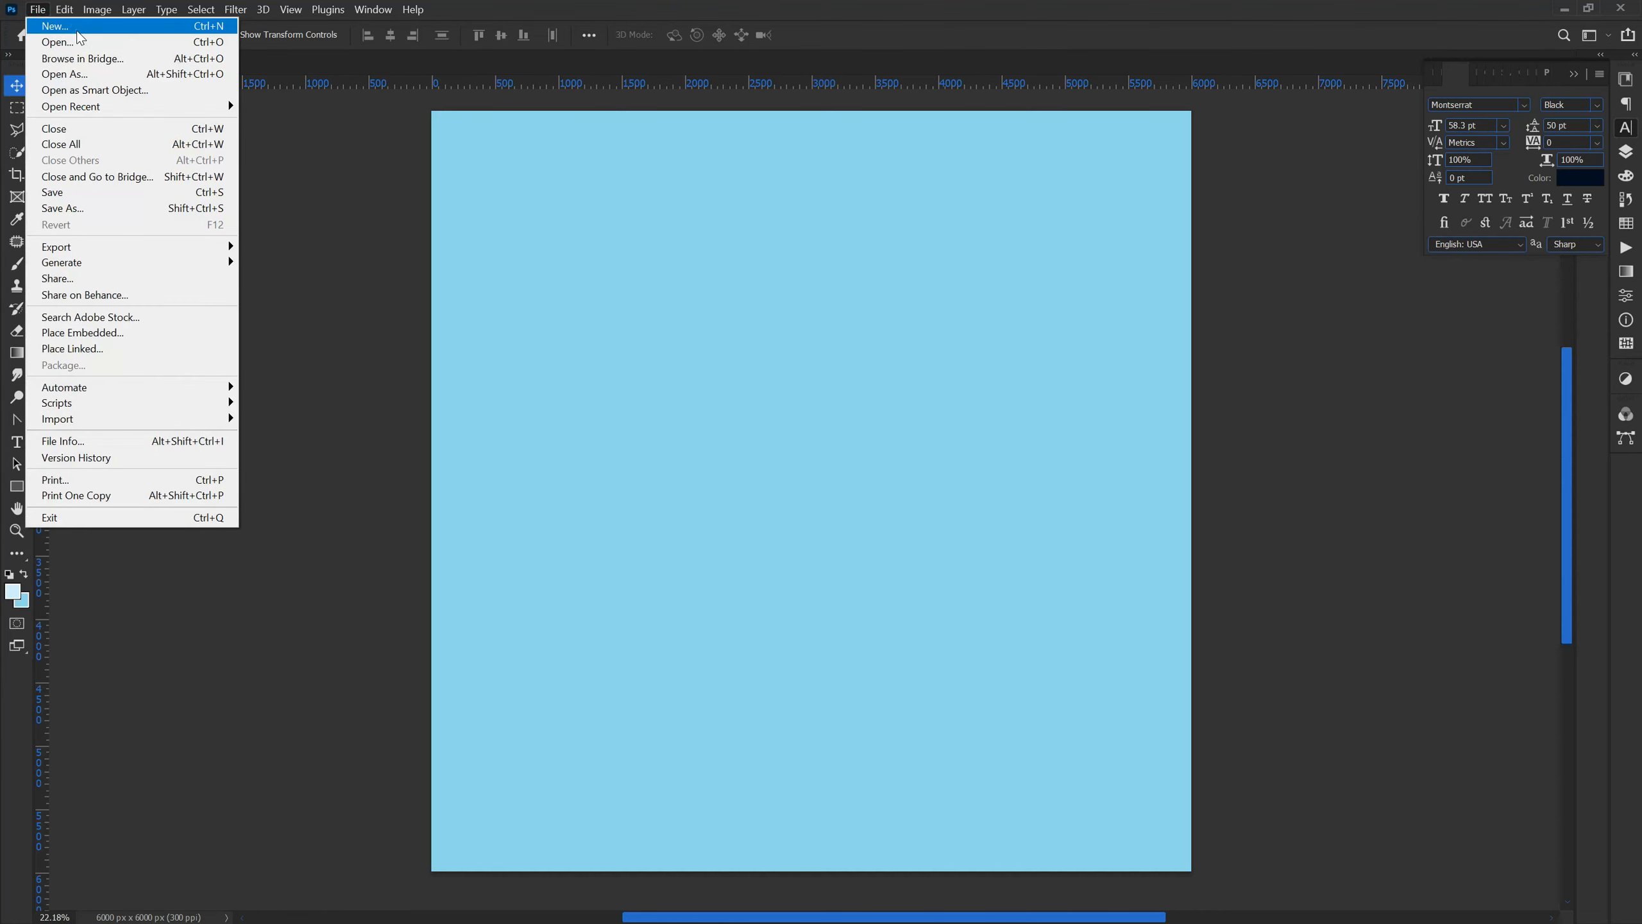
pyautogui.click(55, 26)
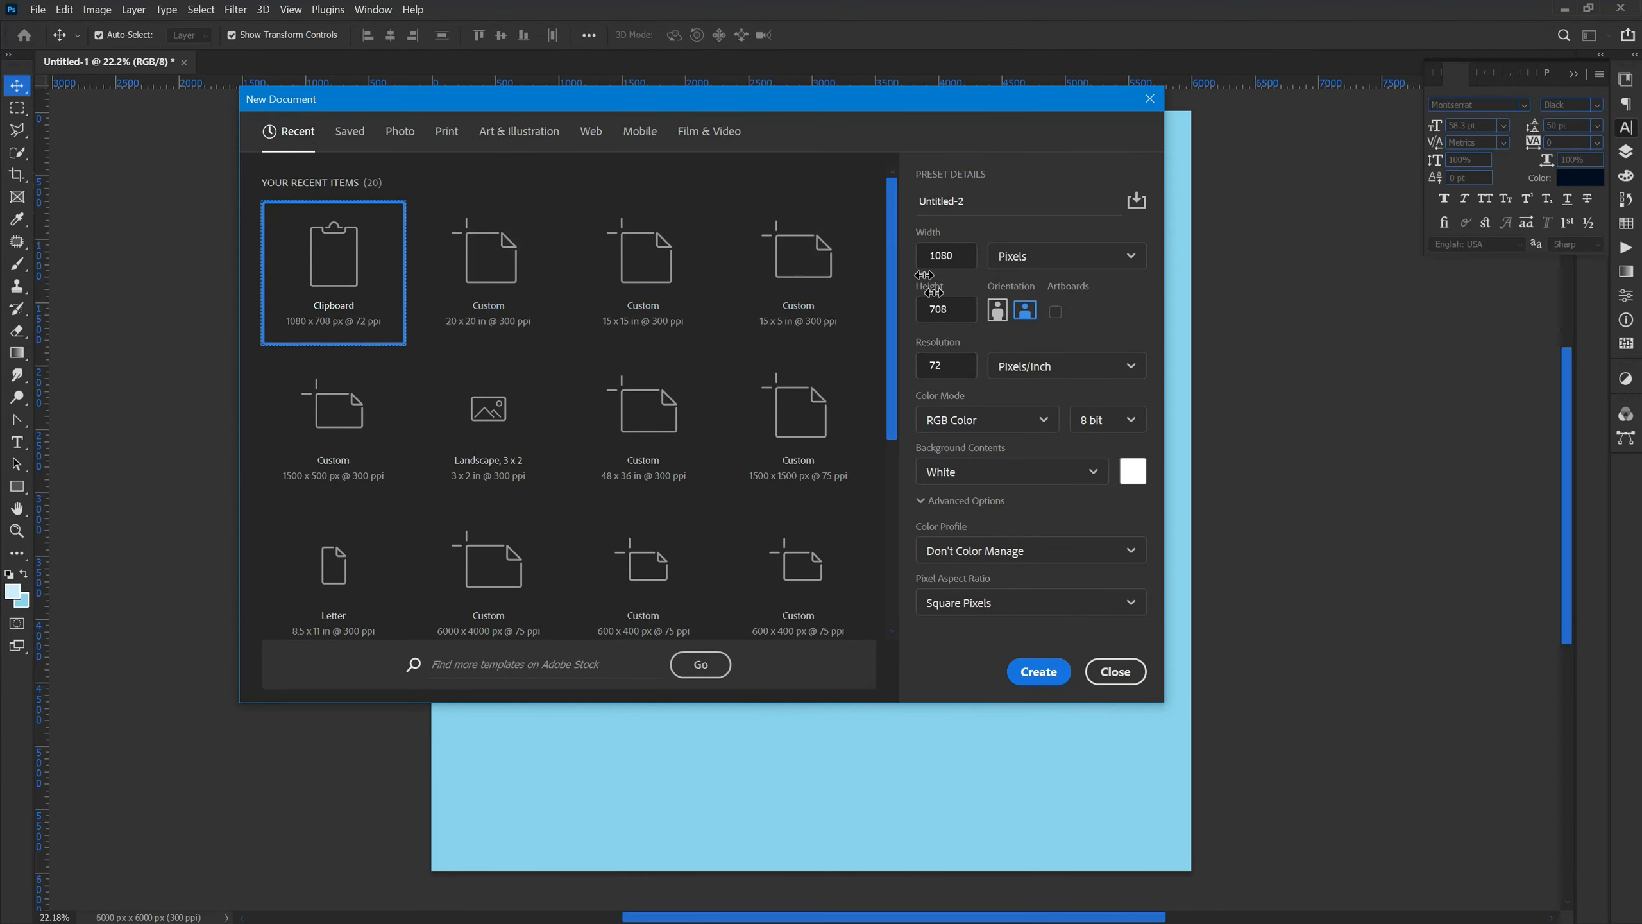
pyautogui.click(445, 132)
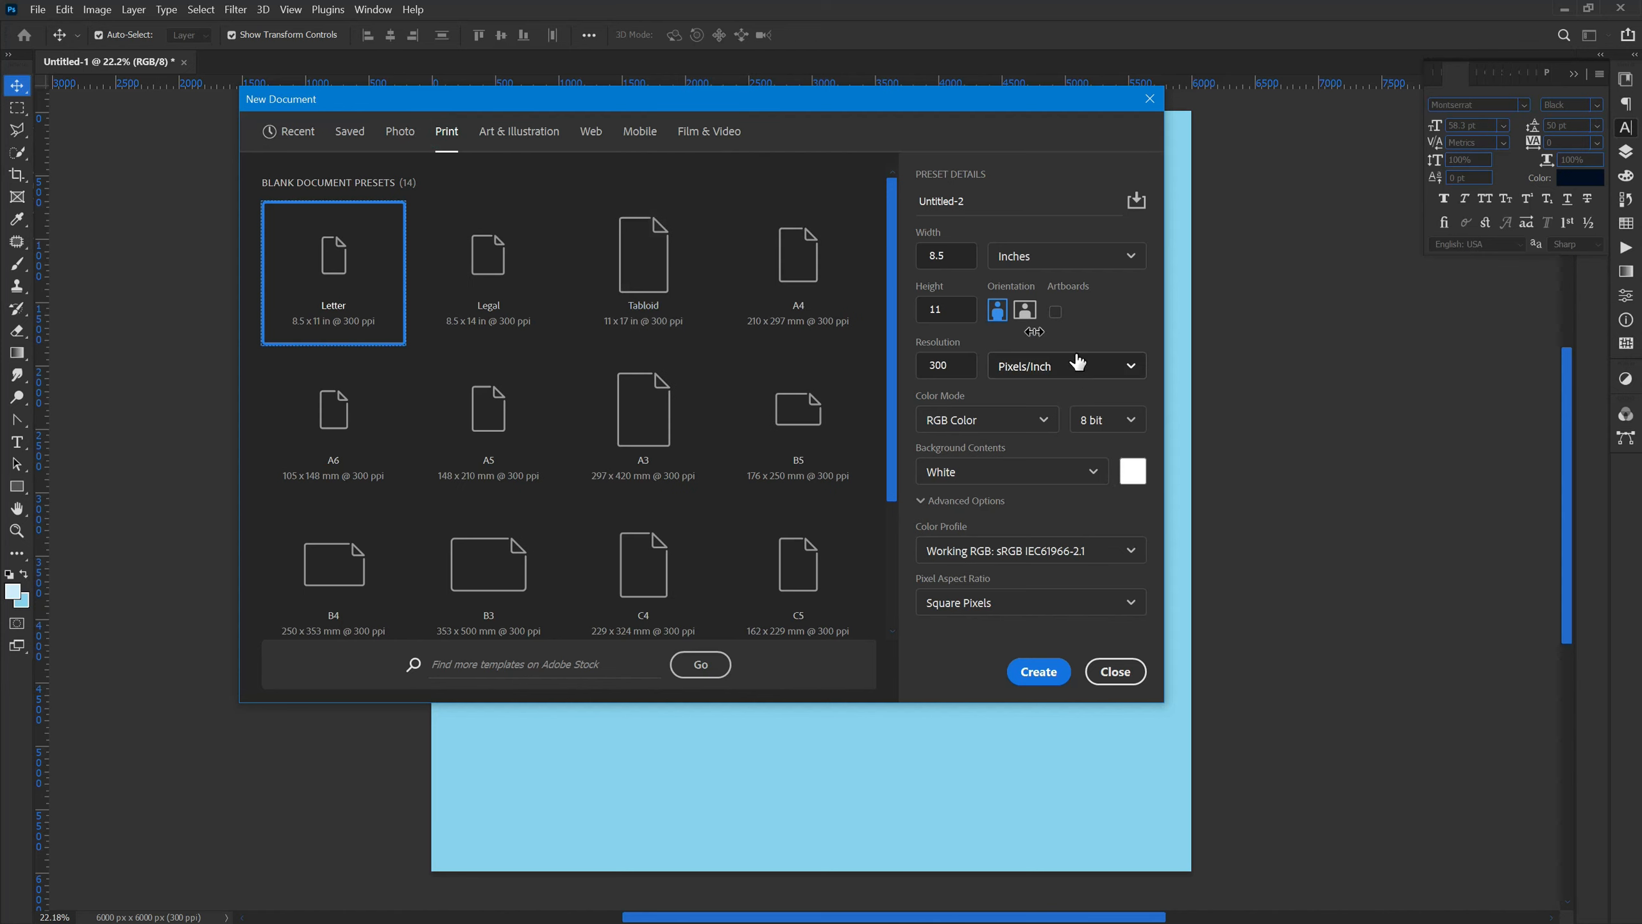
pyautogui.click(950, 256)
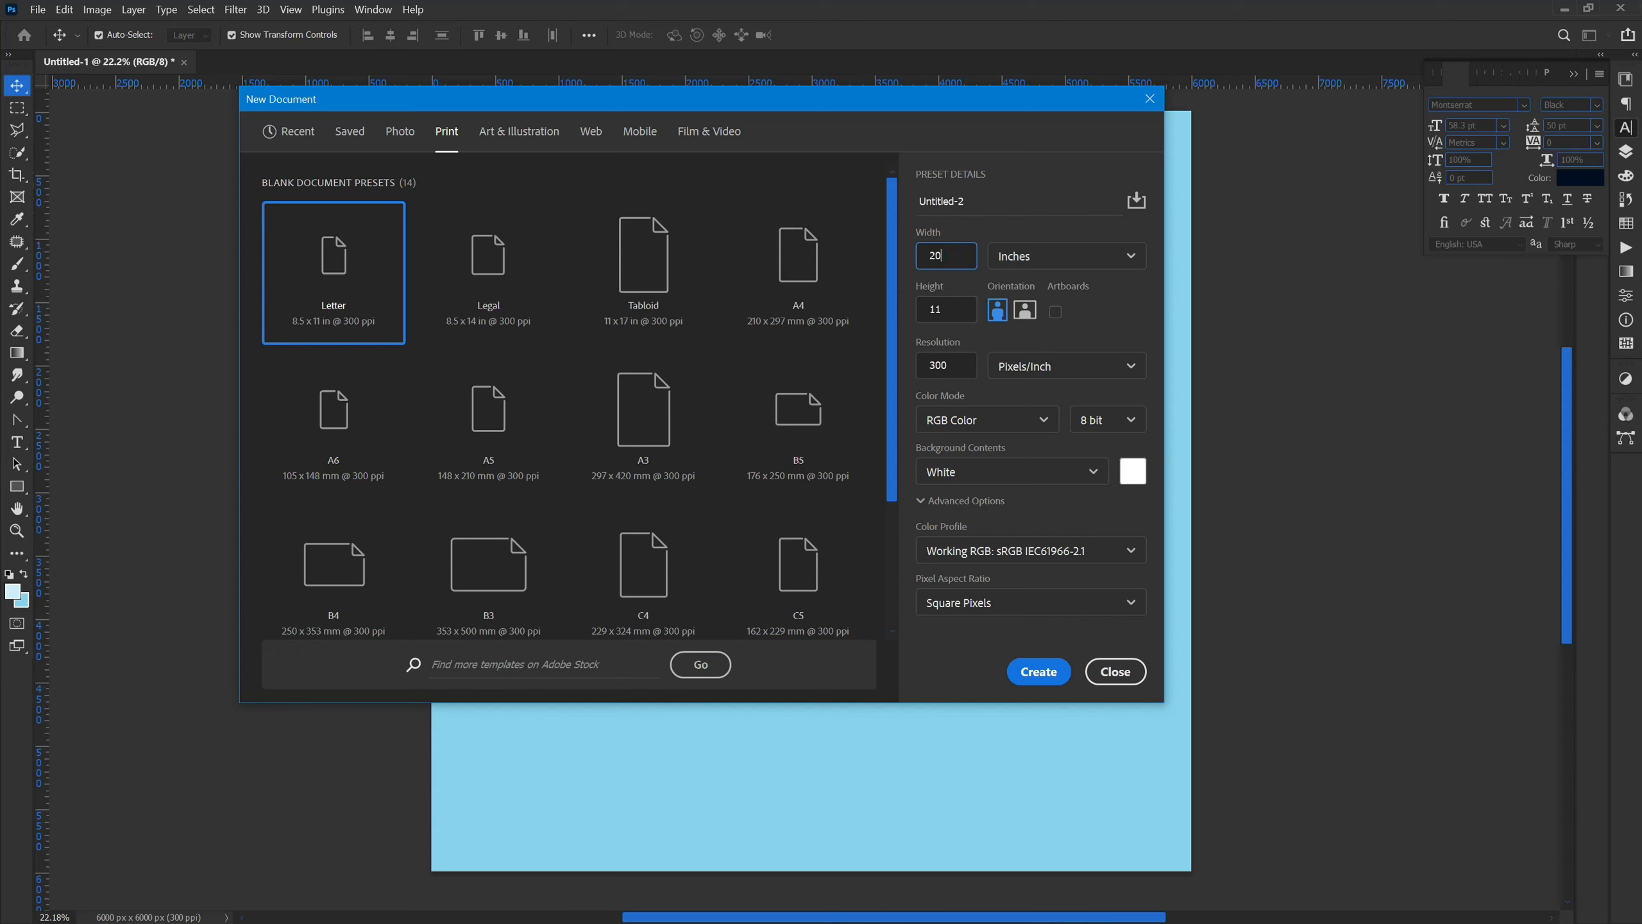
pyautogui.press('Tab')
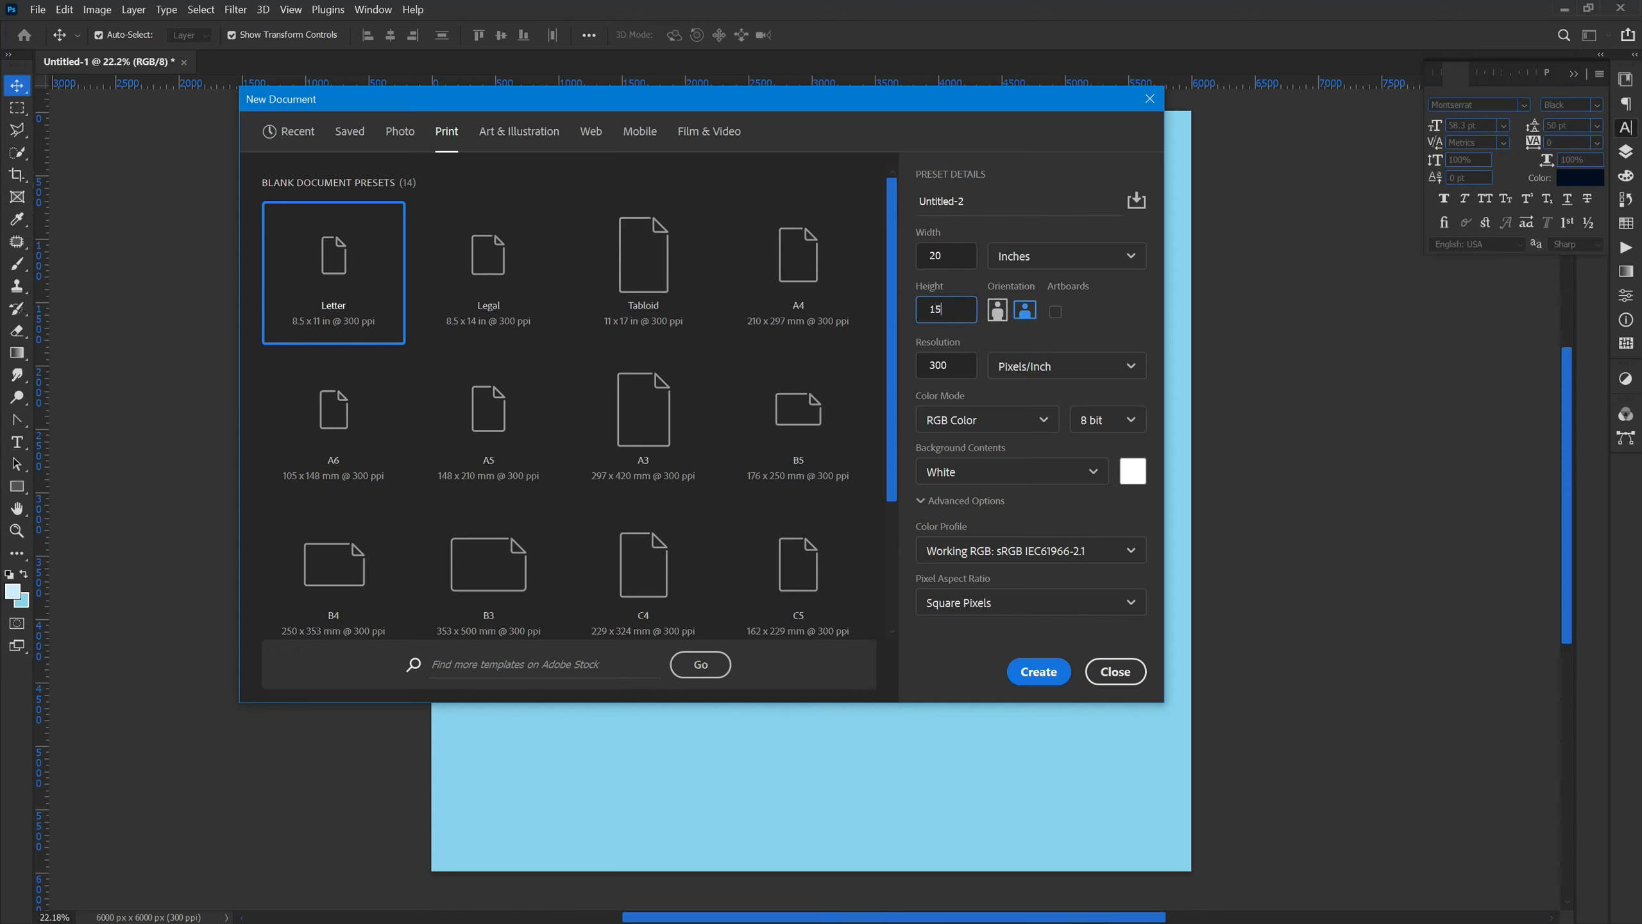
pyautogui.press('Return')
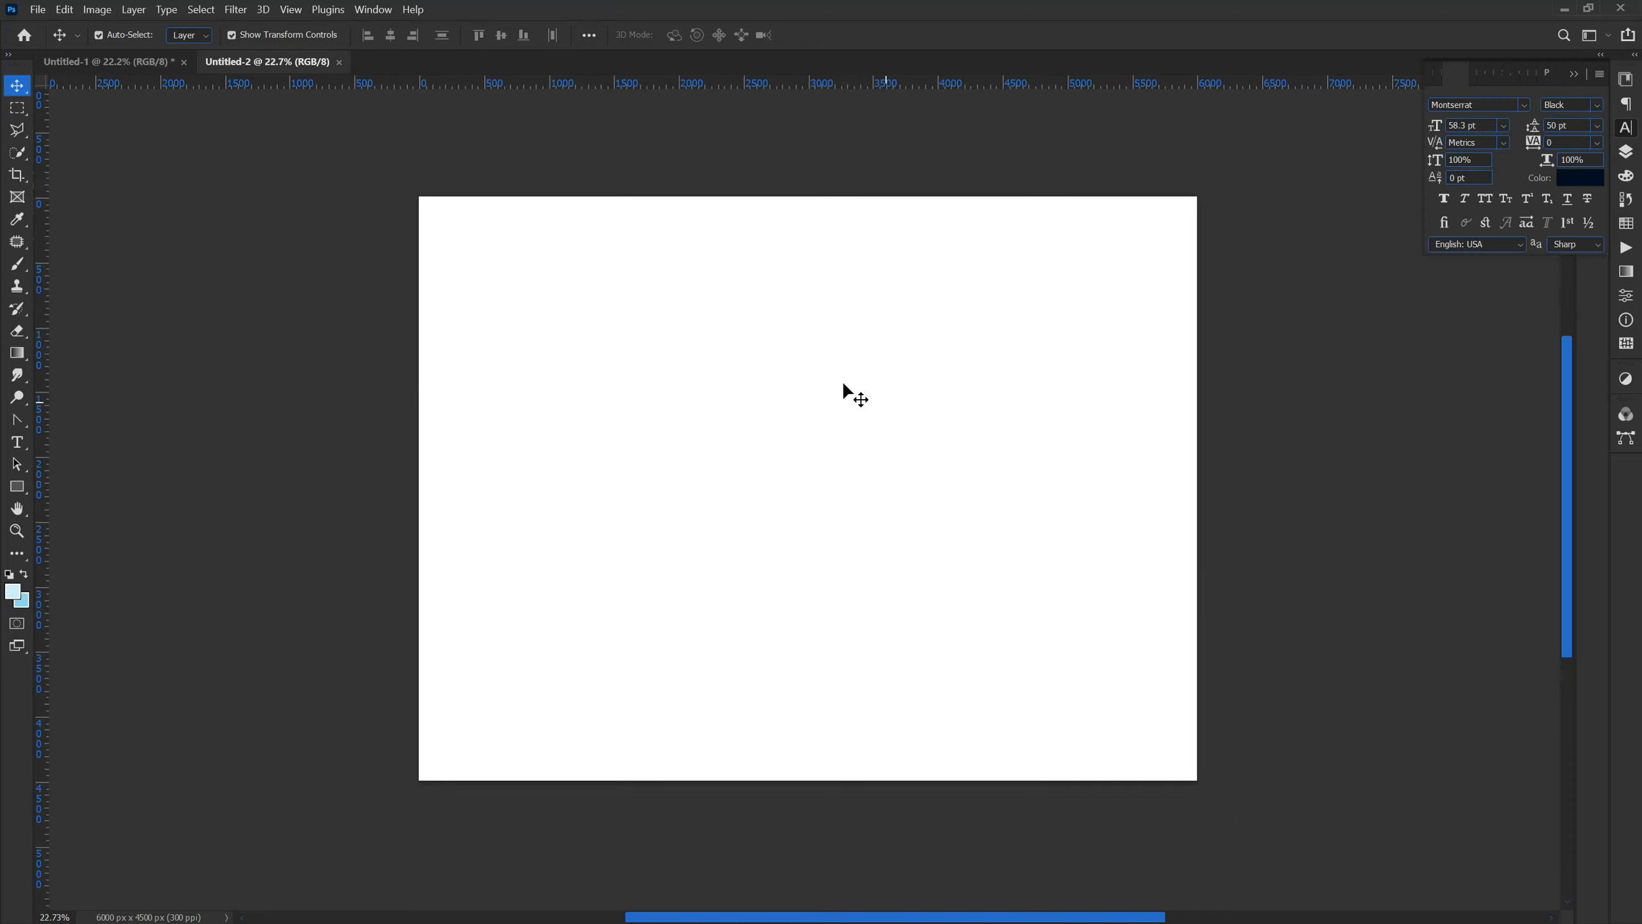
# Cover the new canvas with a light blue rectangle about 6112 × 4577 px and lock its layer.
pyautogui.scroll(1, 842, 384)
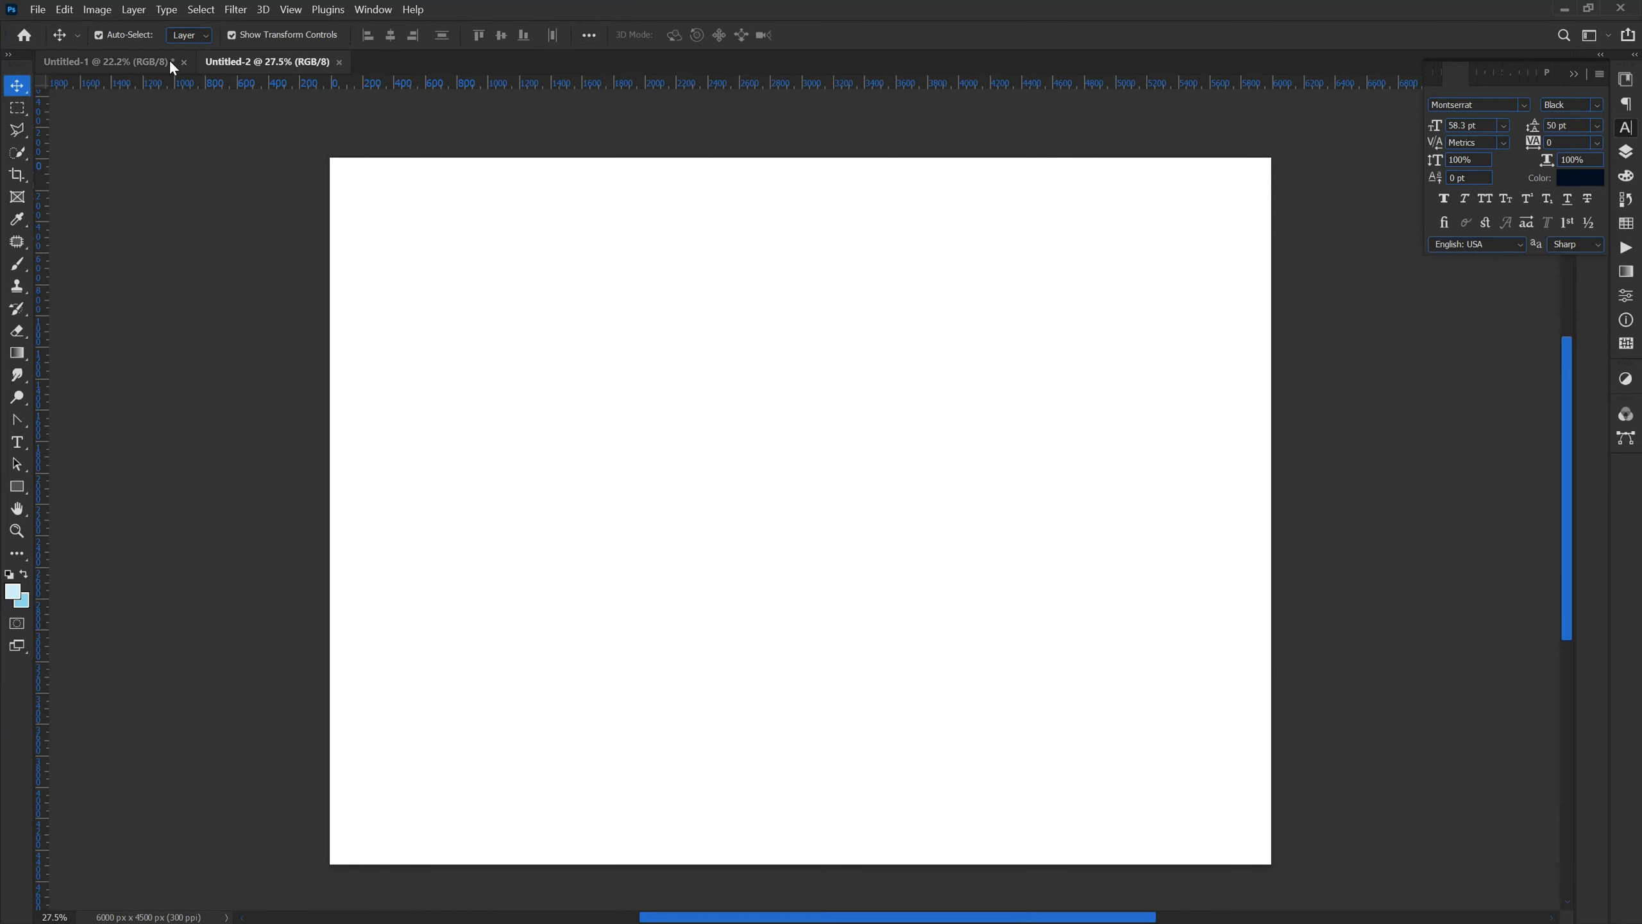
pyautogui.click(16, 488)
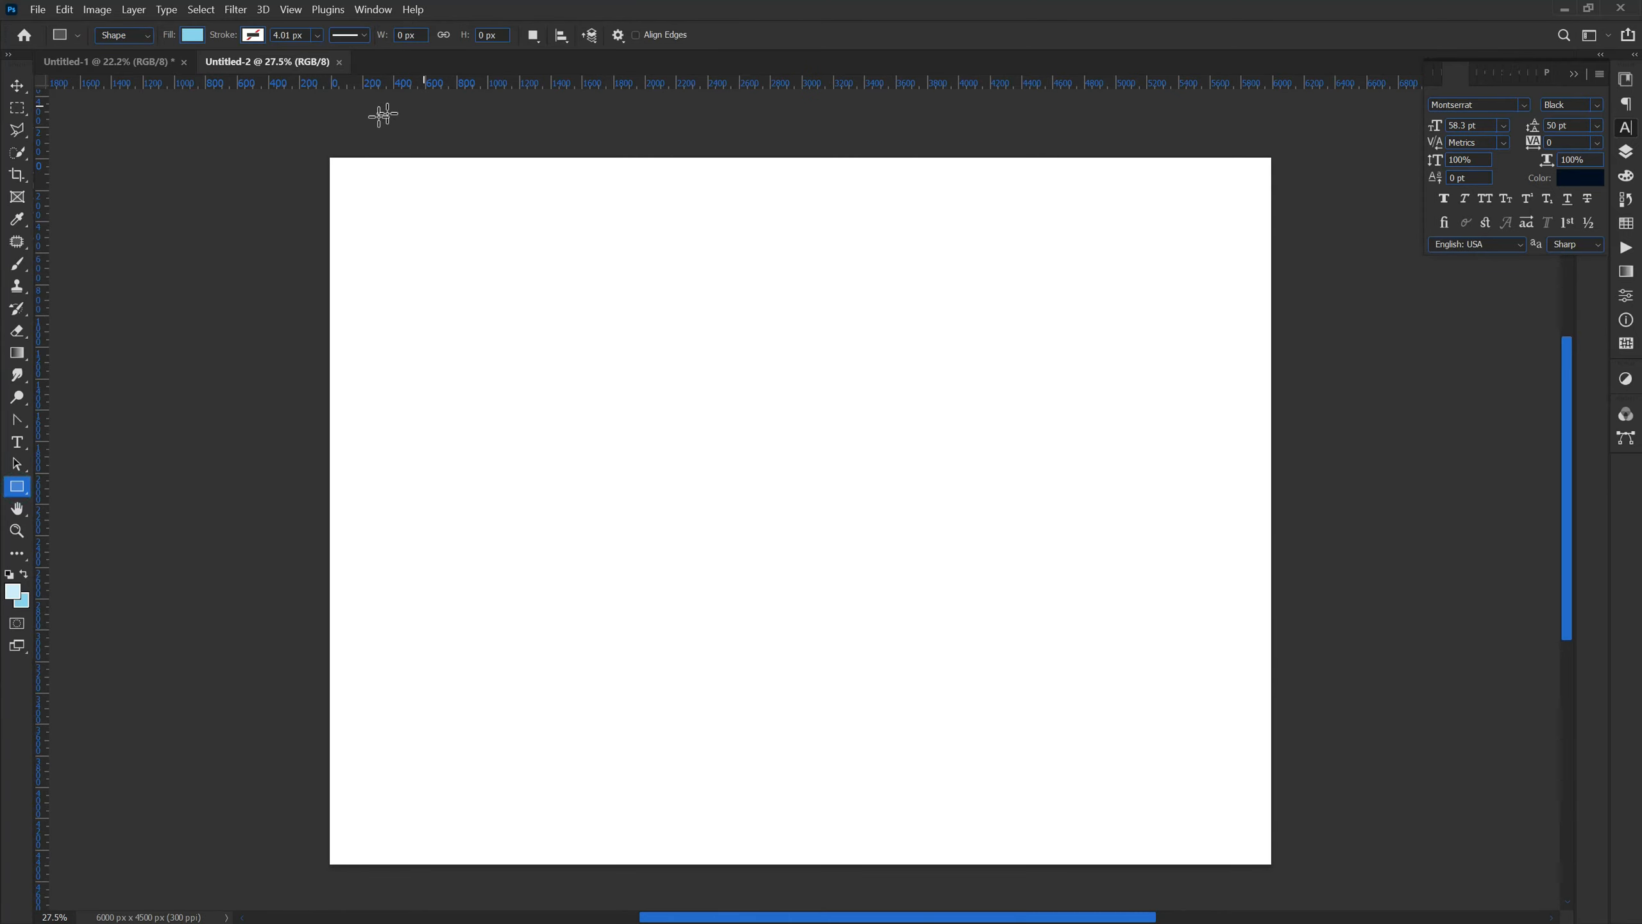
pyautogui.moveTo(324, 149); pyautogui.dragTo(1282, 868)
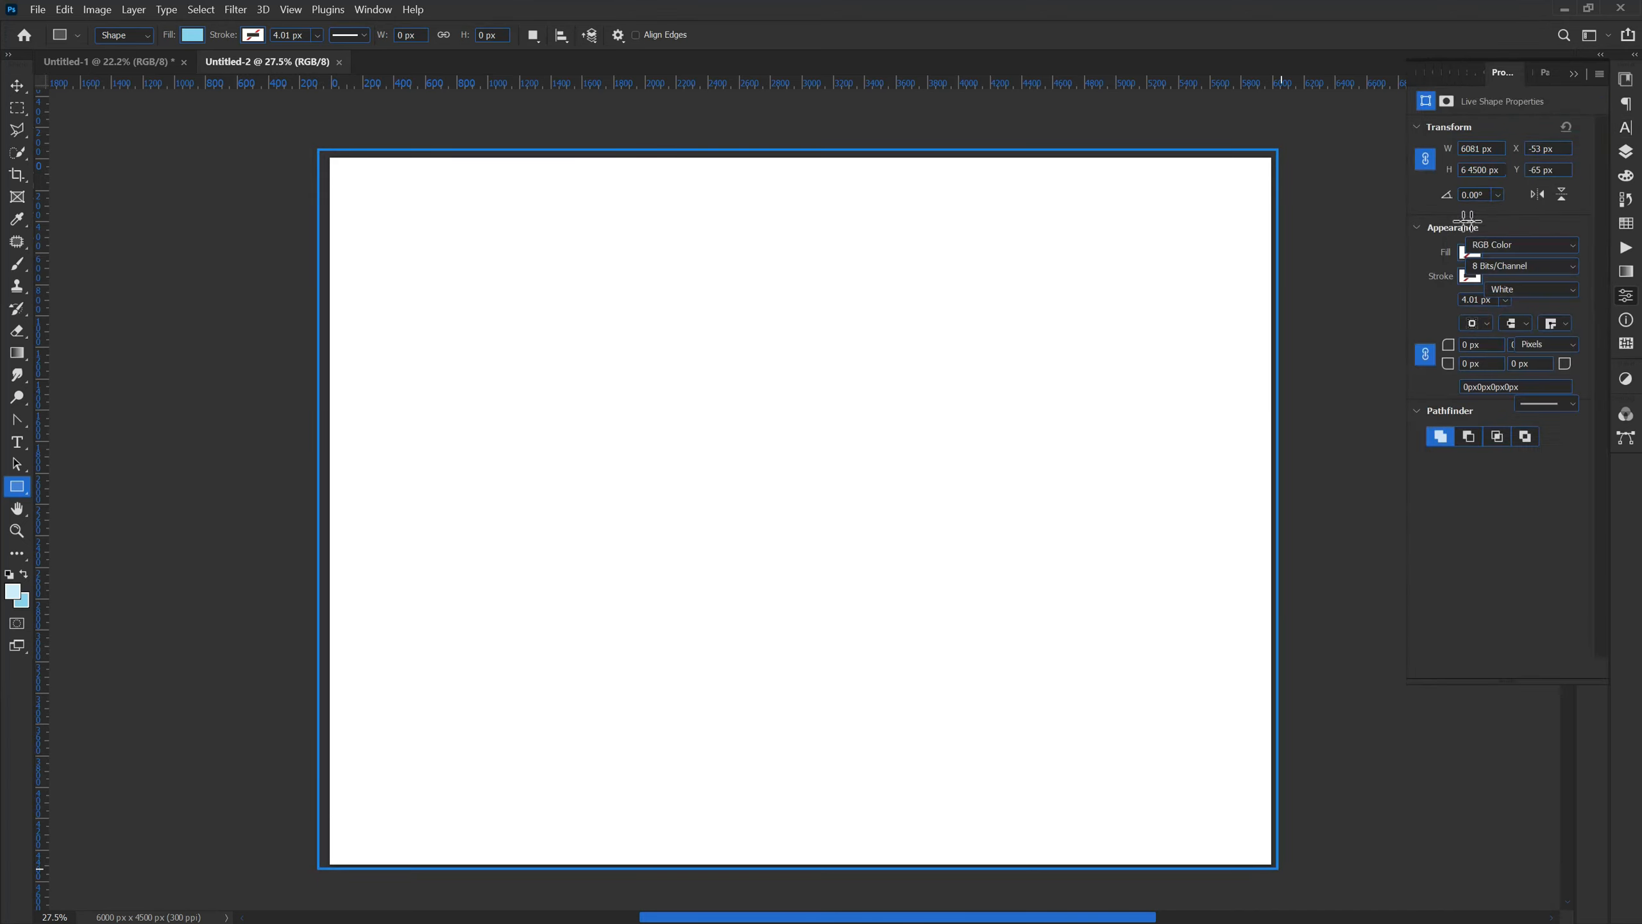
pyautogui.click(1628, 153)
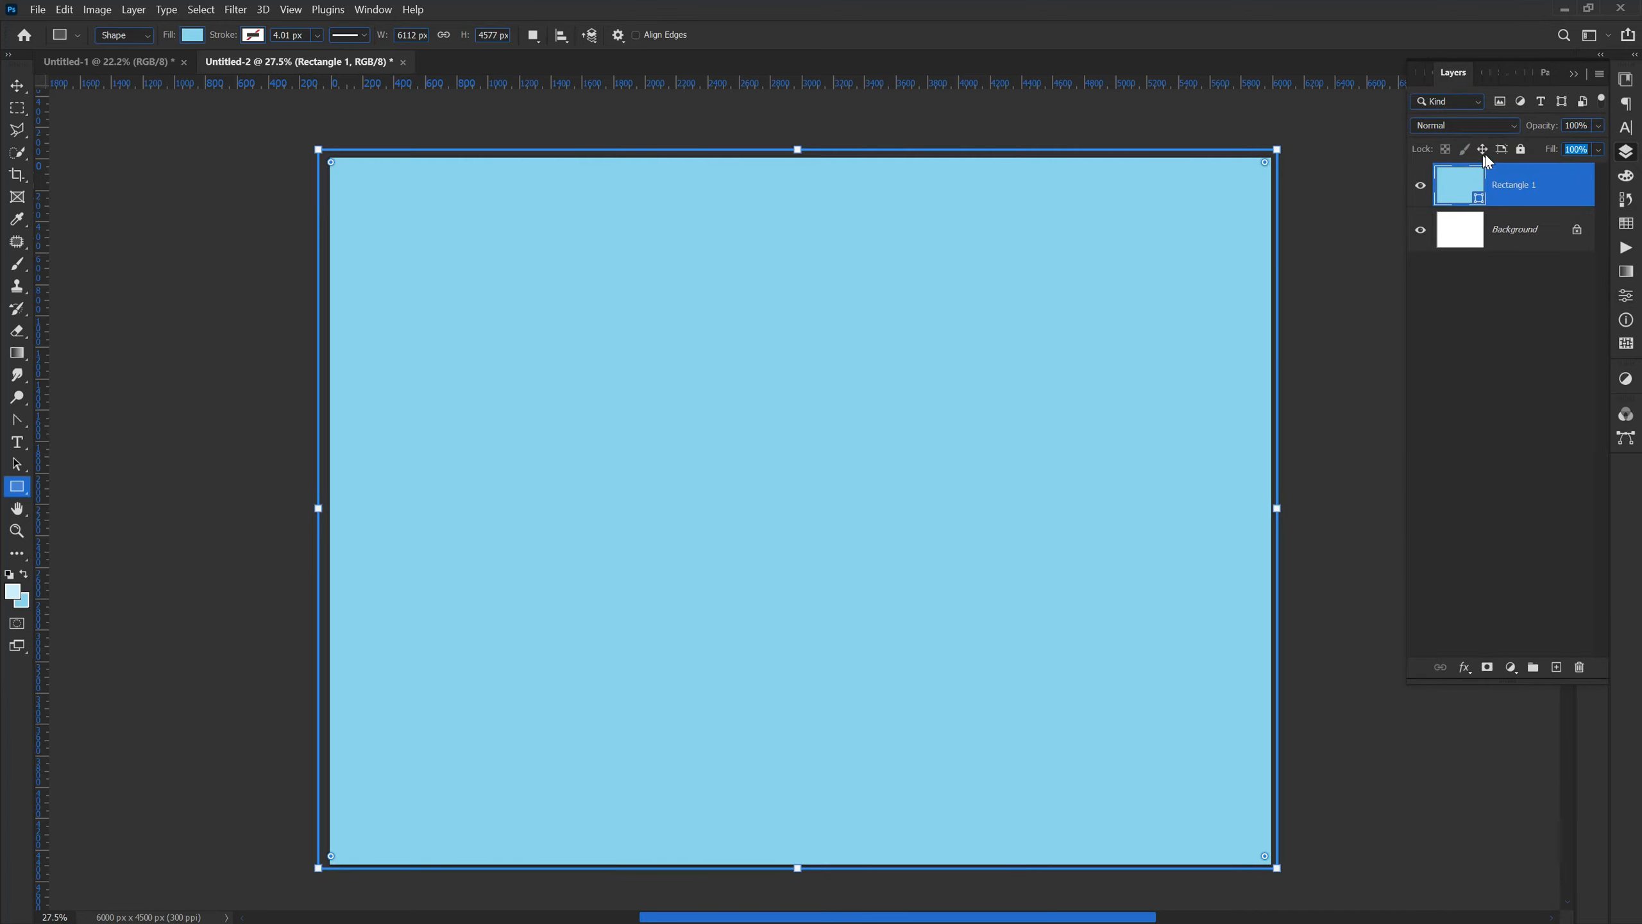
pyautogui.click(1520, 150)
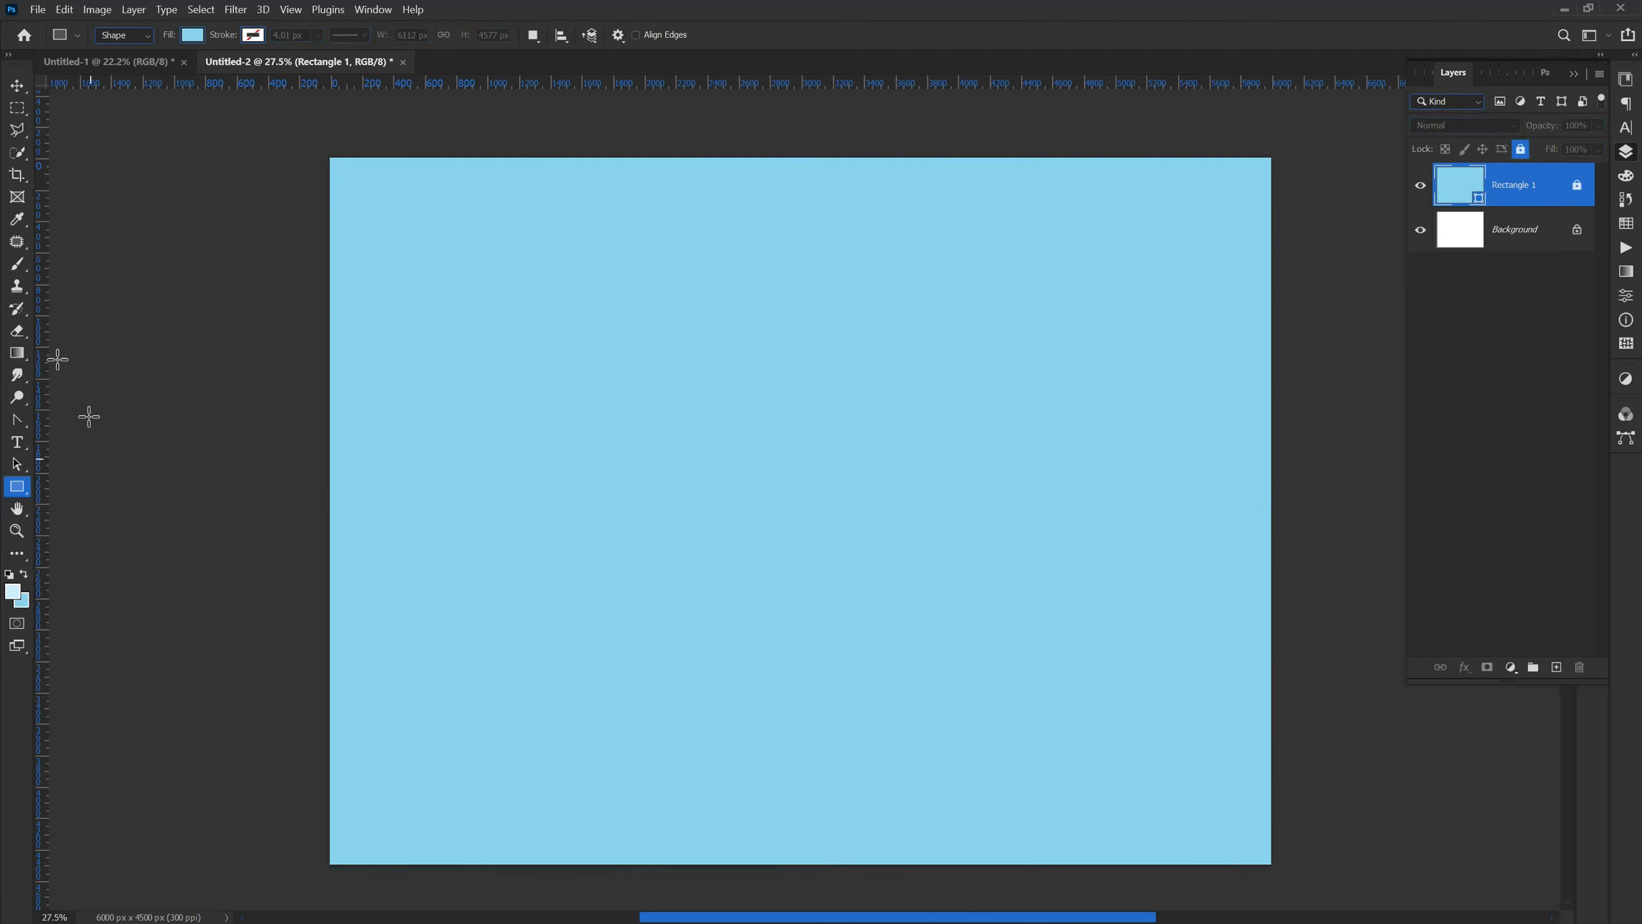
# Add a centred text line reading "FATHER'S DAY" in Montserrat Black on the left half of the canvas.
pyautogui.click(15, 89)
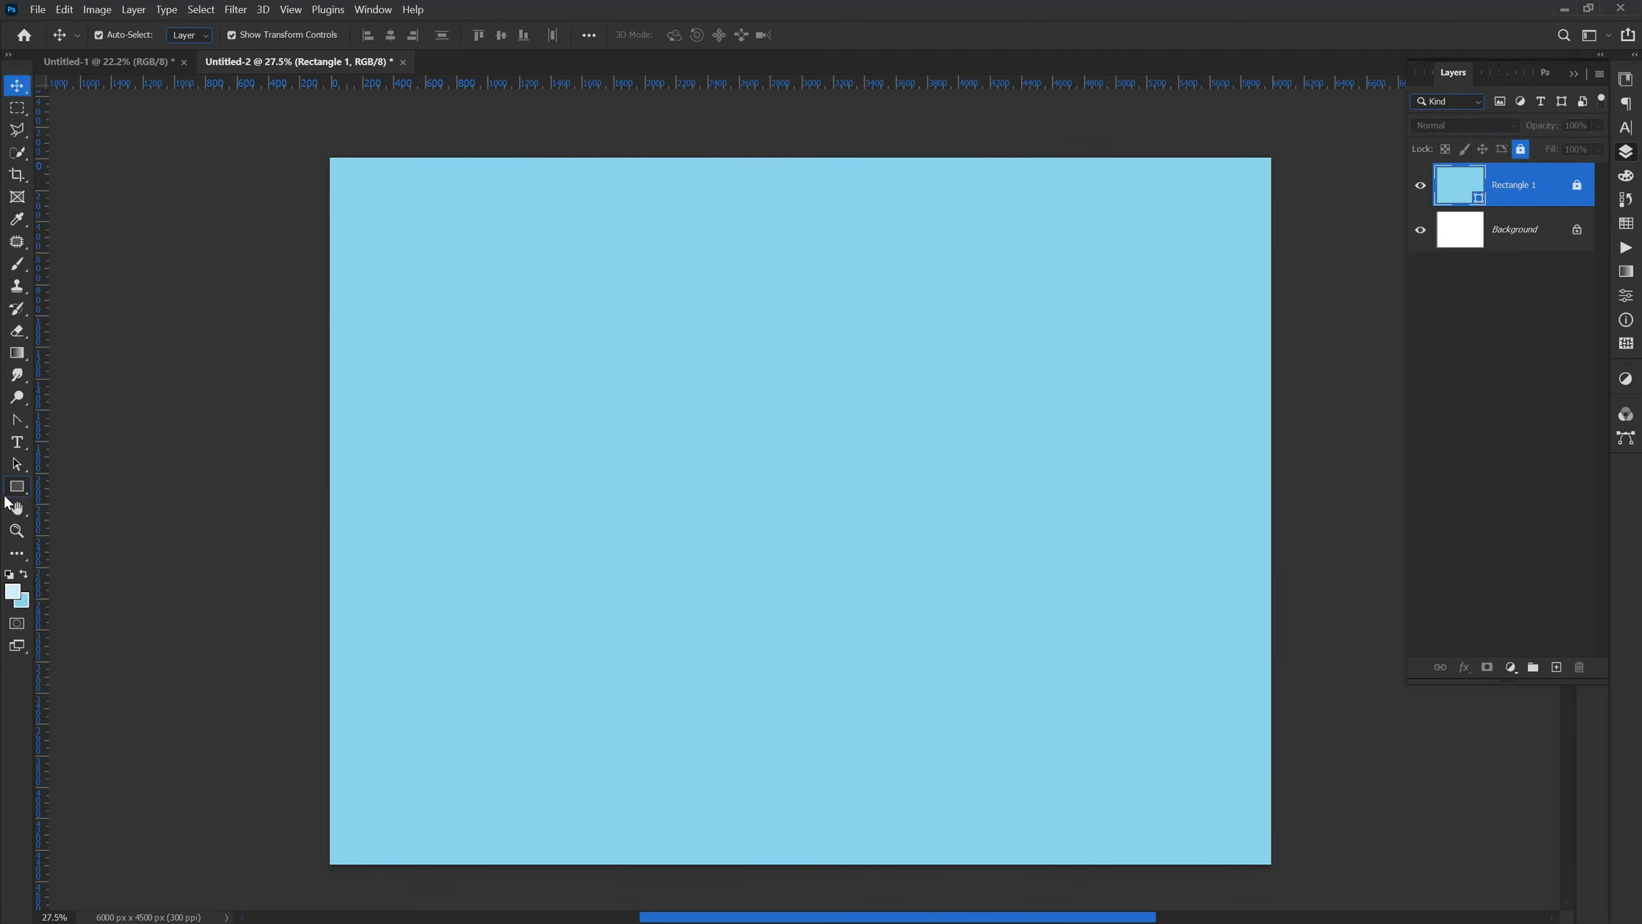
pyautogui.scroll(1, 276, 480)
pyautogui.scroll(-2, 382, 551)
pyautogui.scroll(1, 531, 616)
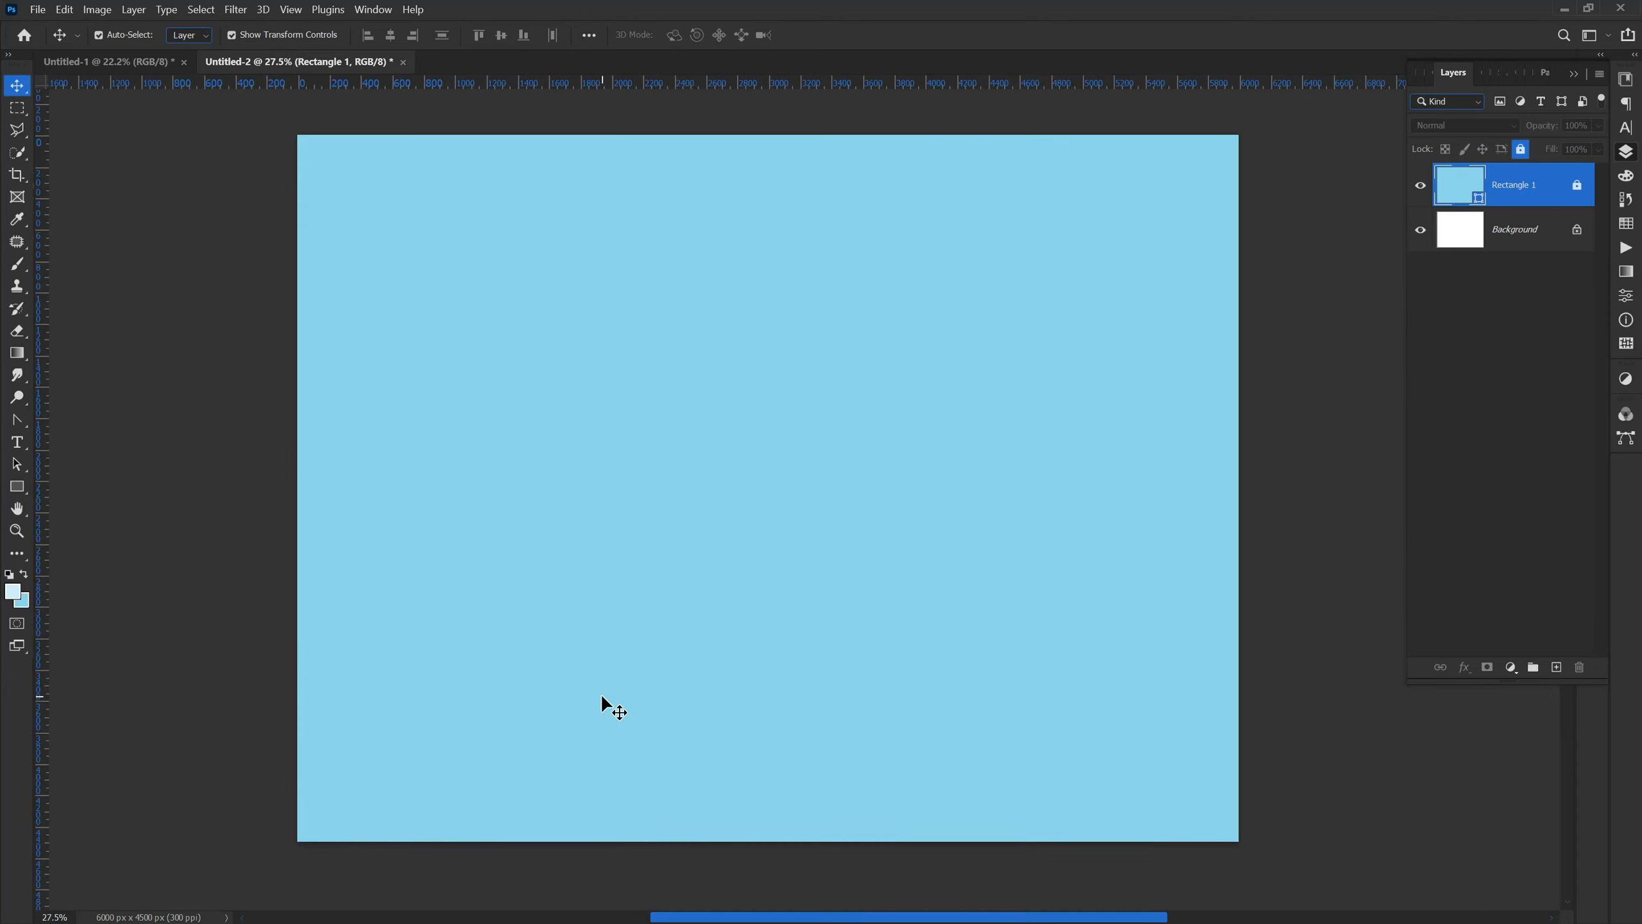
pyautogui.click(12, 448)
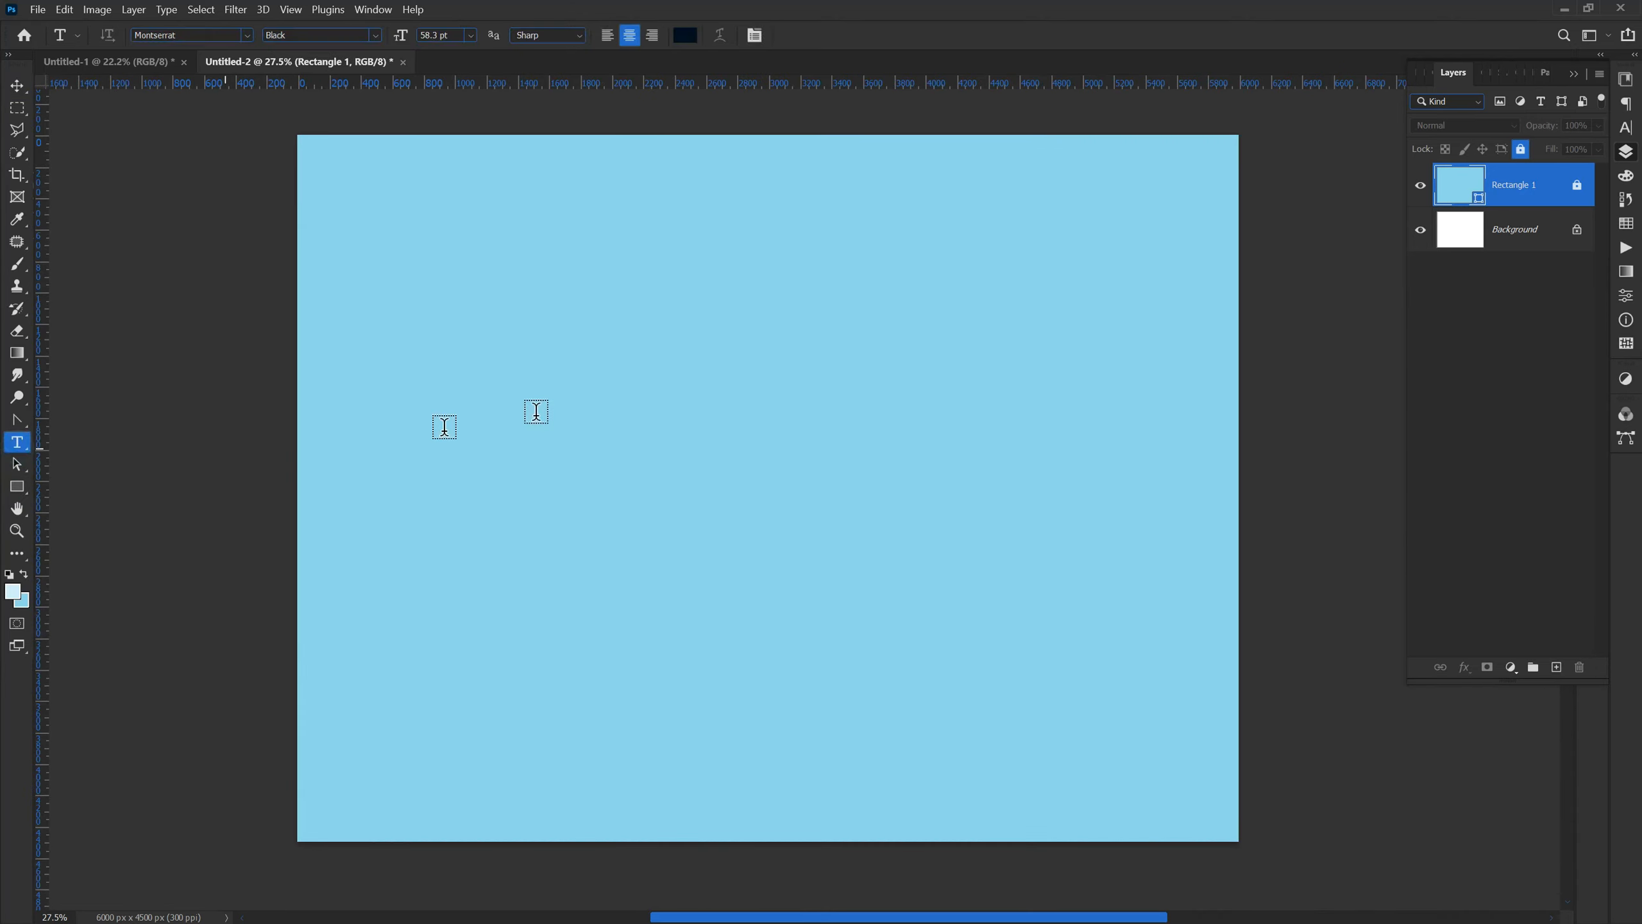
pyautogui.click(410, 465)
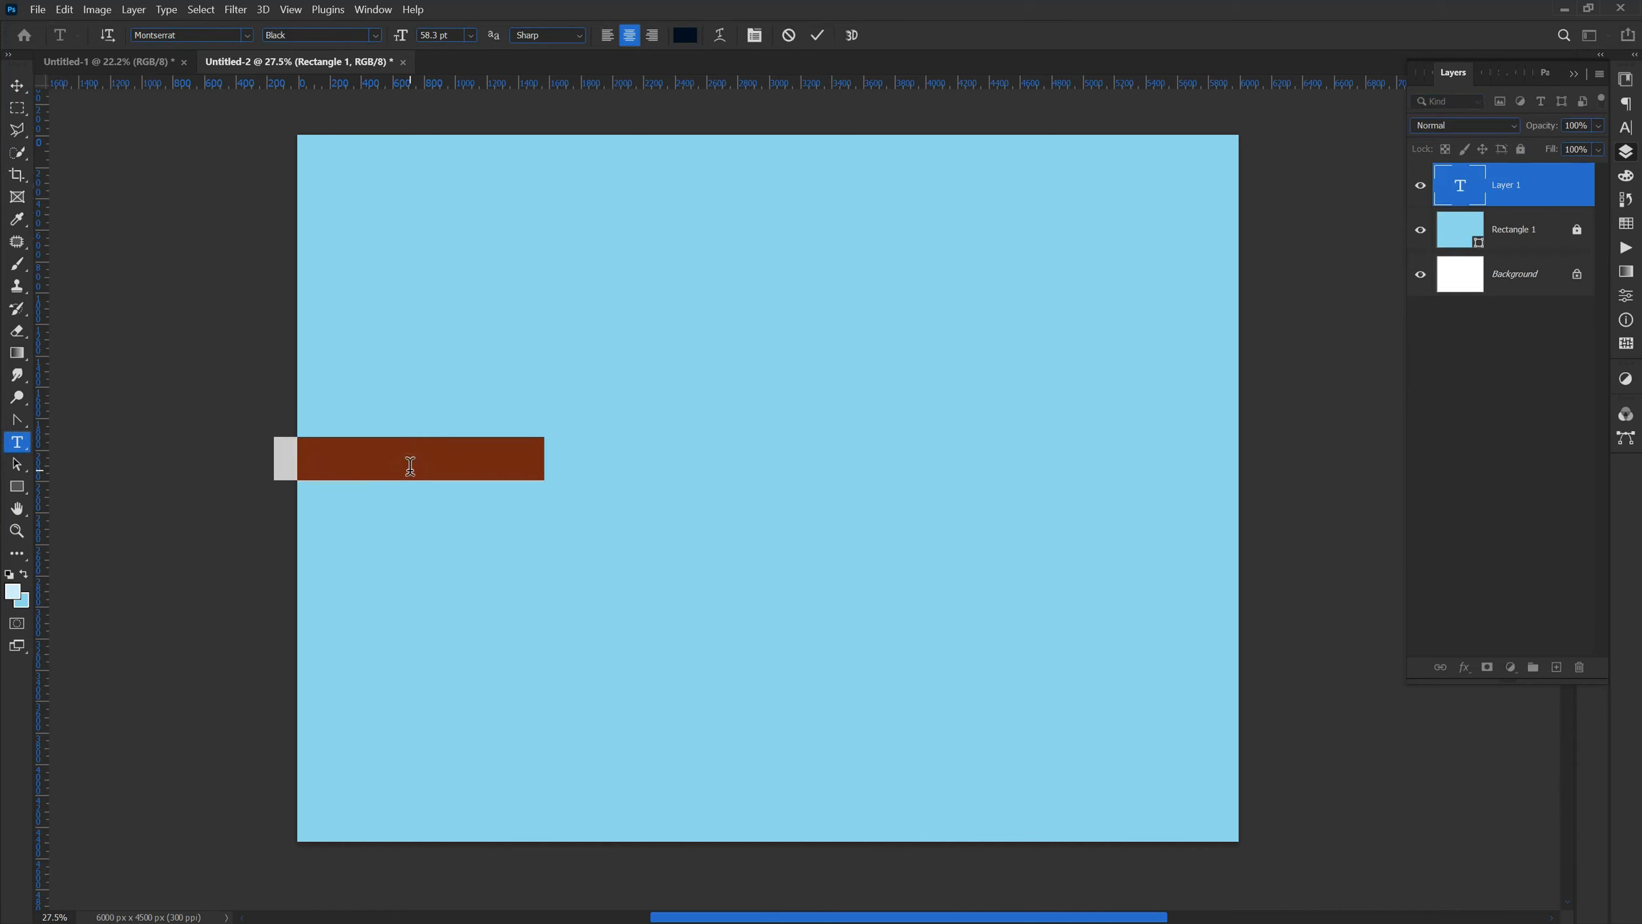
pyautogui.moveTo(440, 572); pyautogui.dragTo(498, 567)
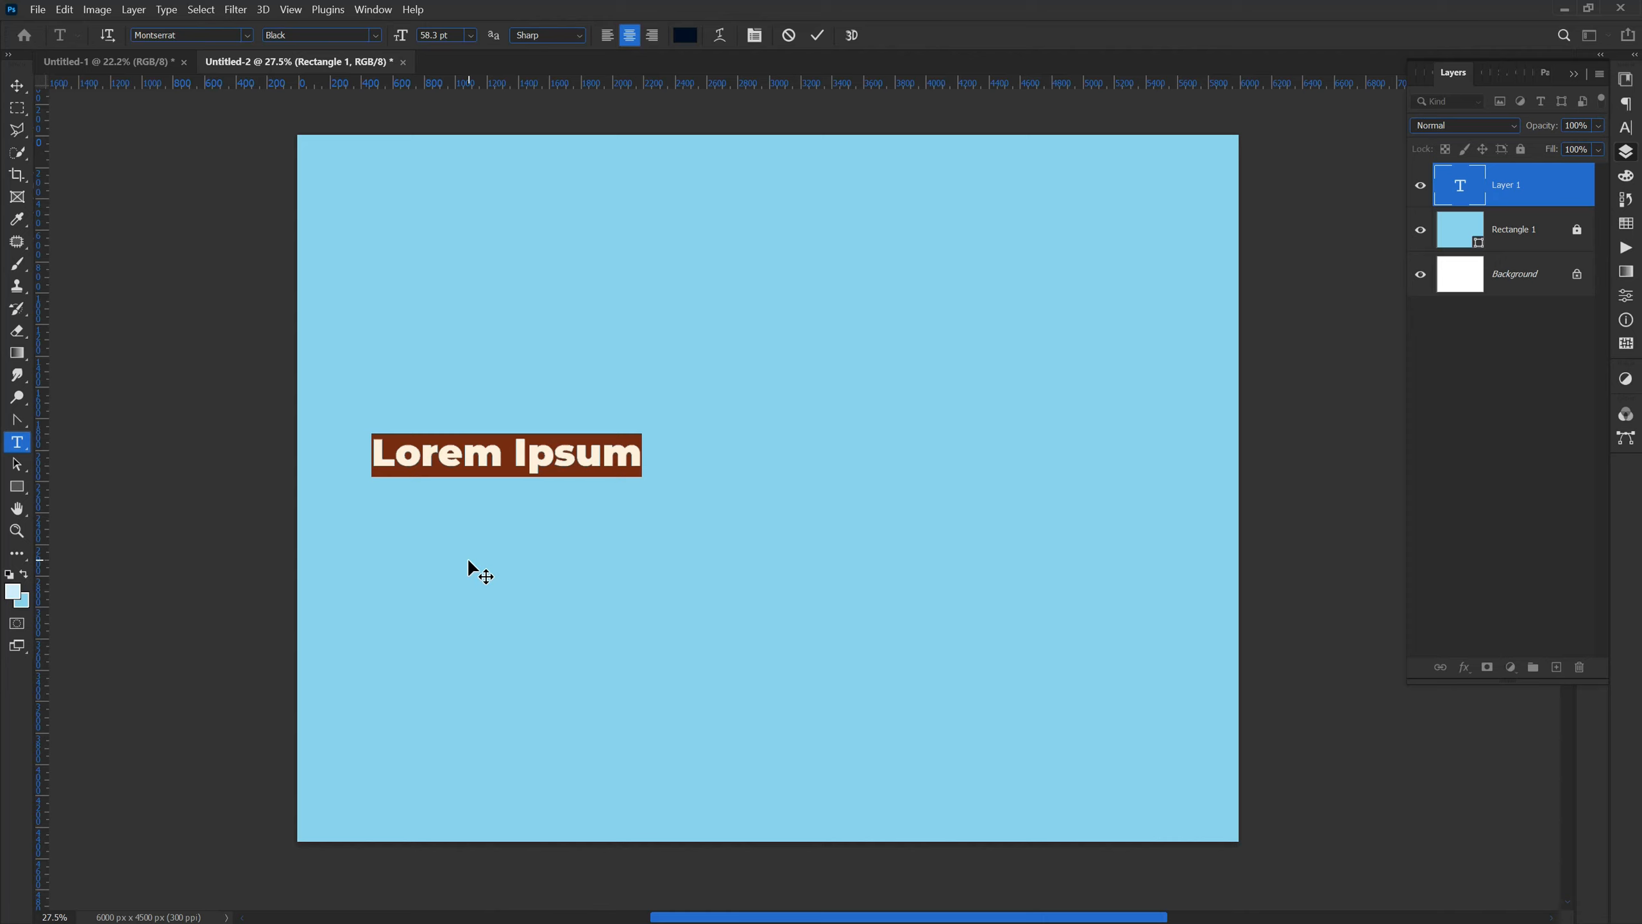
pyautogui.write('FATHER')
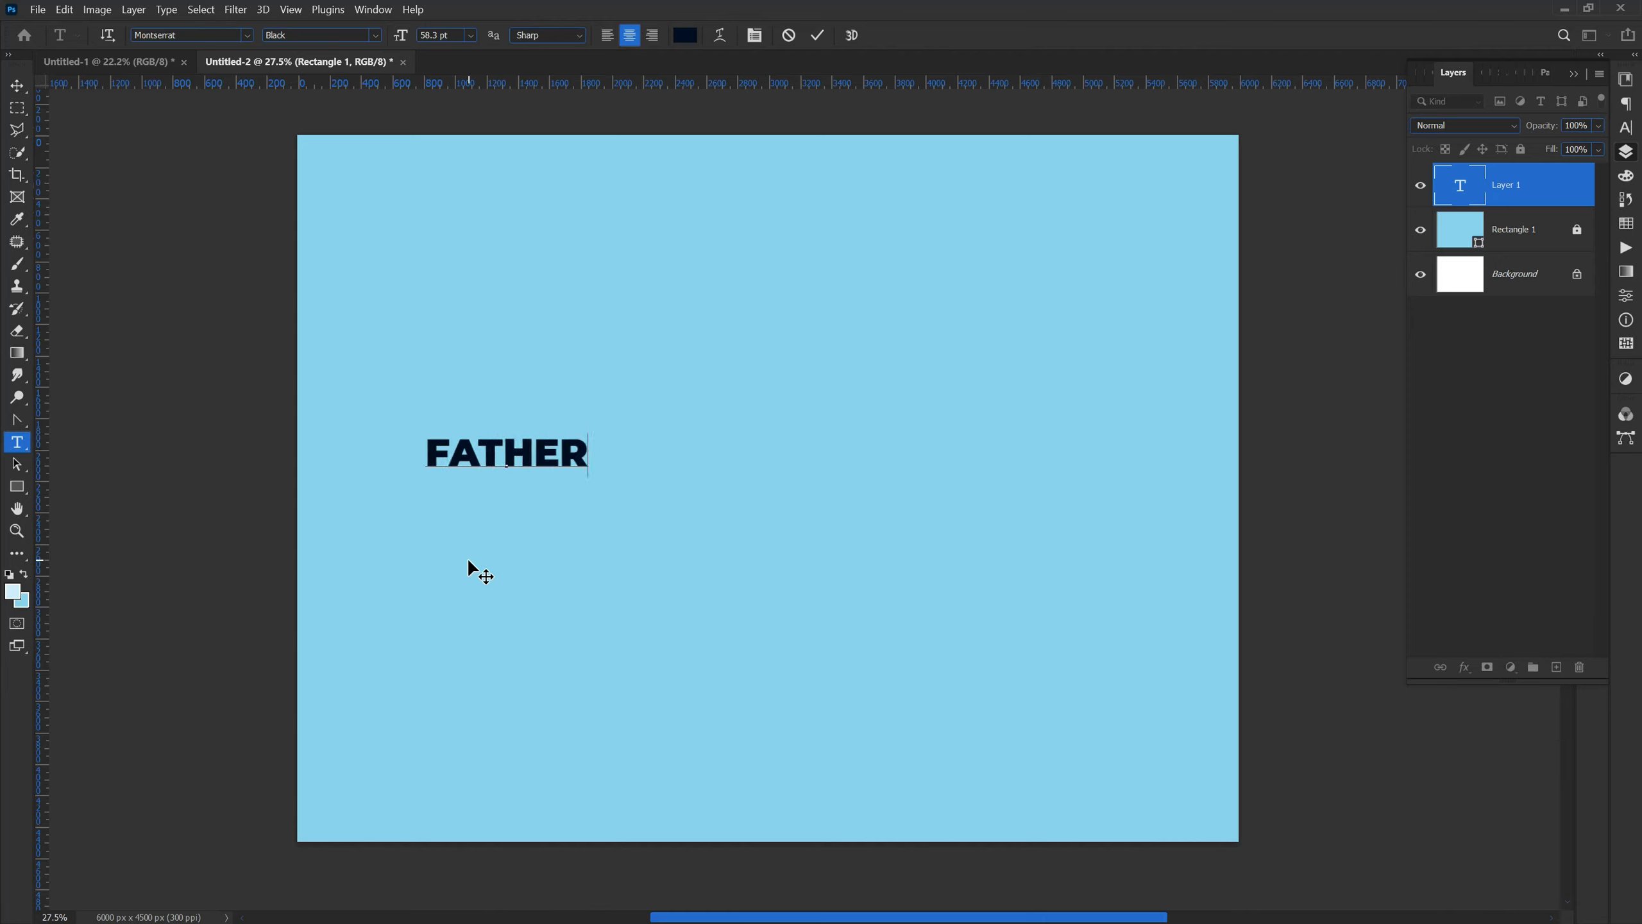
pyautogui.write("'S")
pyautogui.write(' DAY')
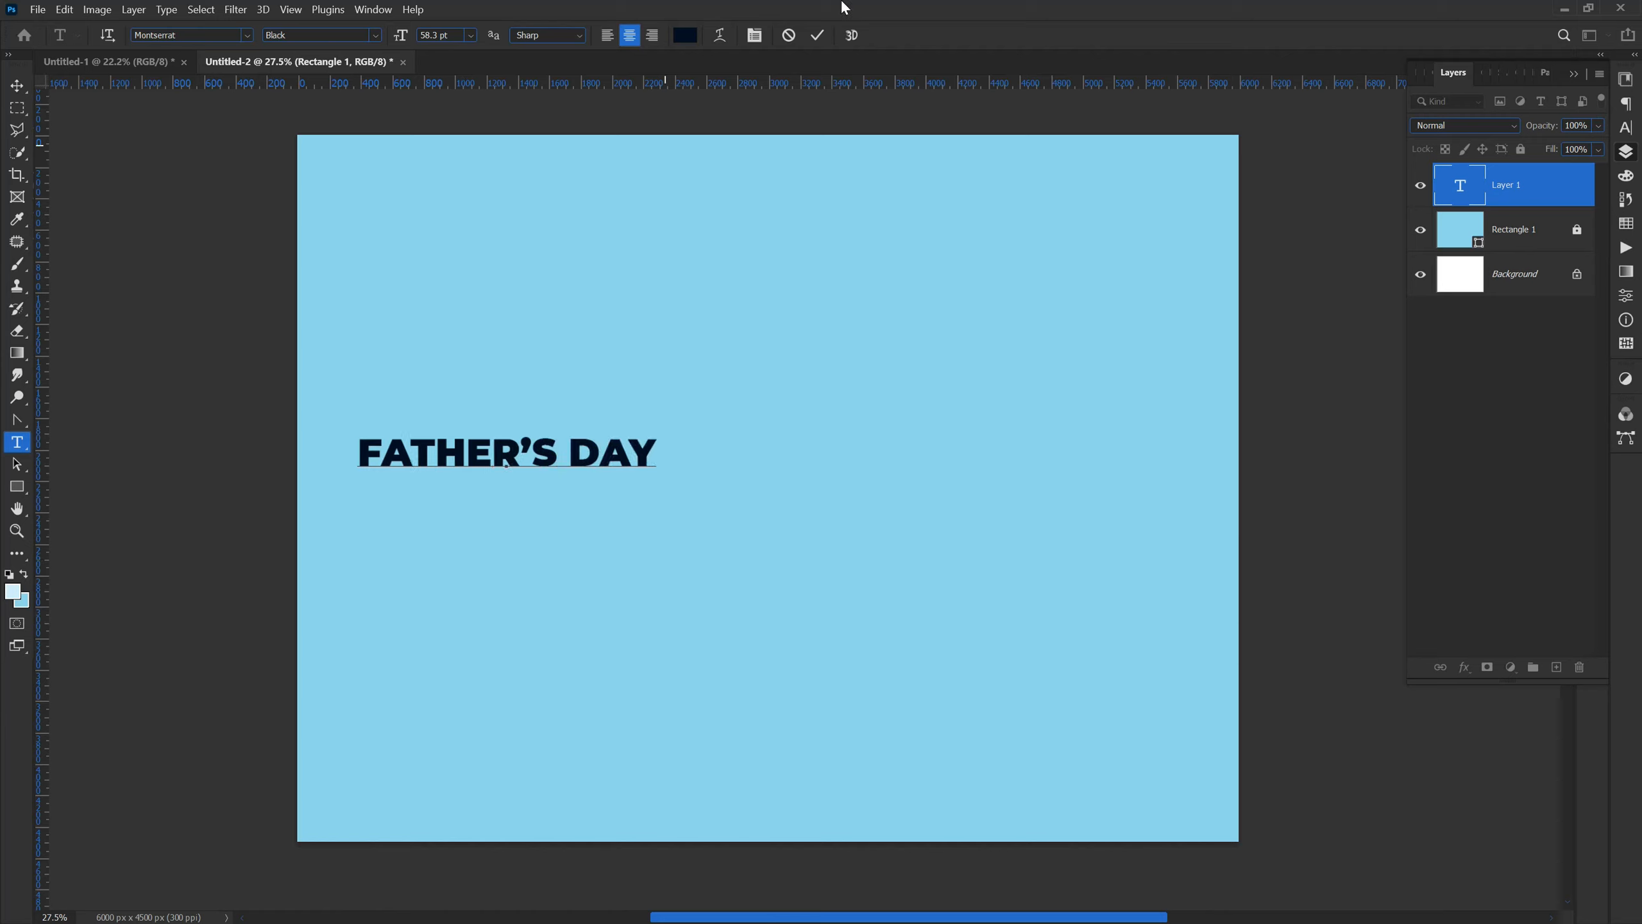
pyautogui.click(817, 34)
# Enlarge the "FATHER'S DAY" text proportionally to about 290% and shift it slightly upward on the canvas.
pyautogui.click(17, 85)
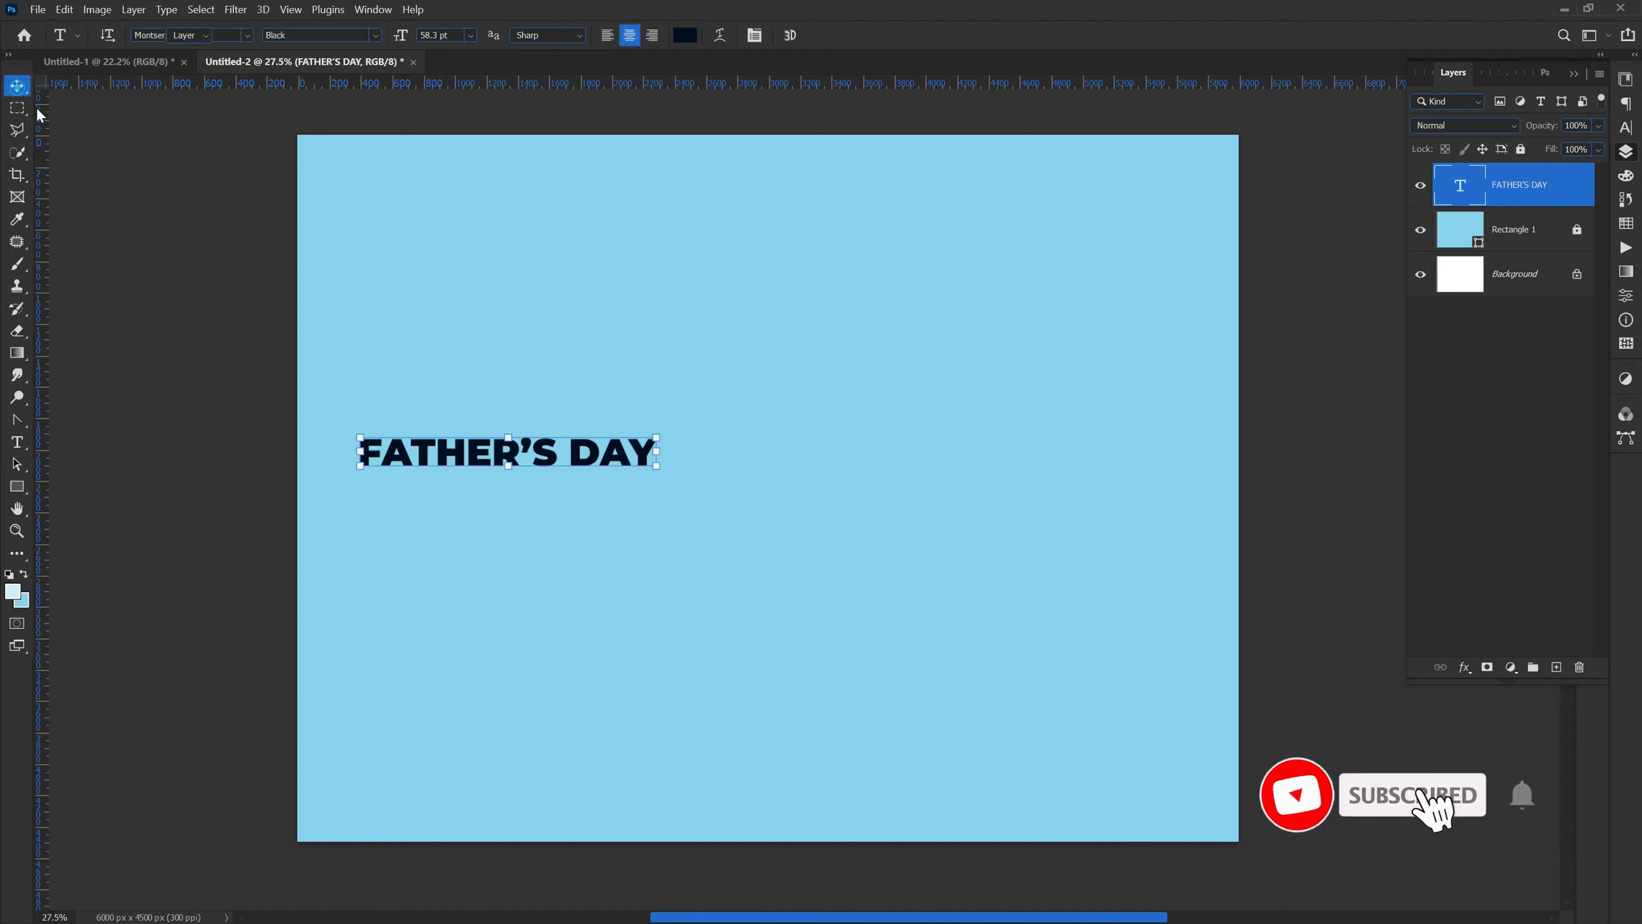
pyautogui.moveTo(656, 465); pyautogui.dragTo(656, 478)
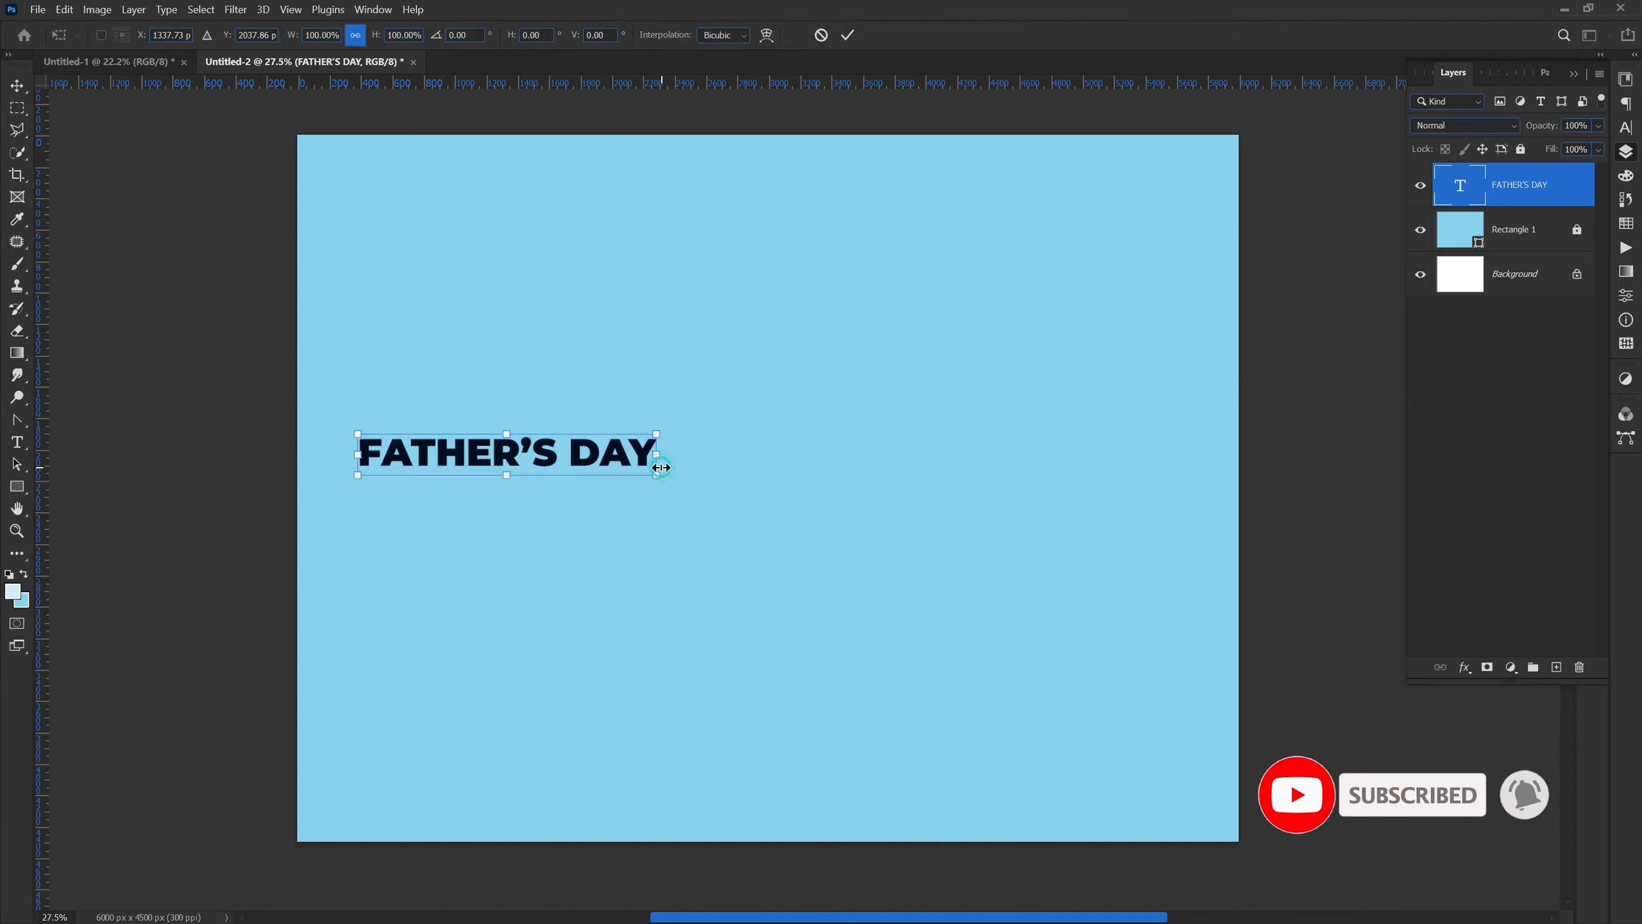
pyautogui.moveTo(891, 631); pyautogui.dragTo(1180, 722)
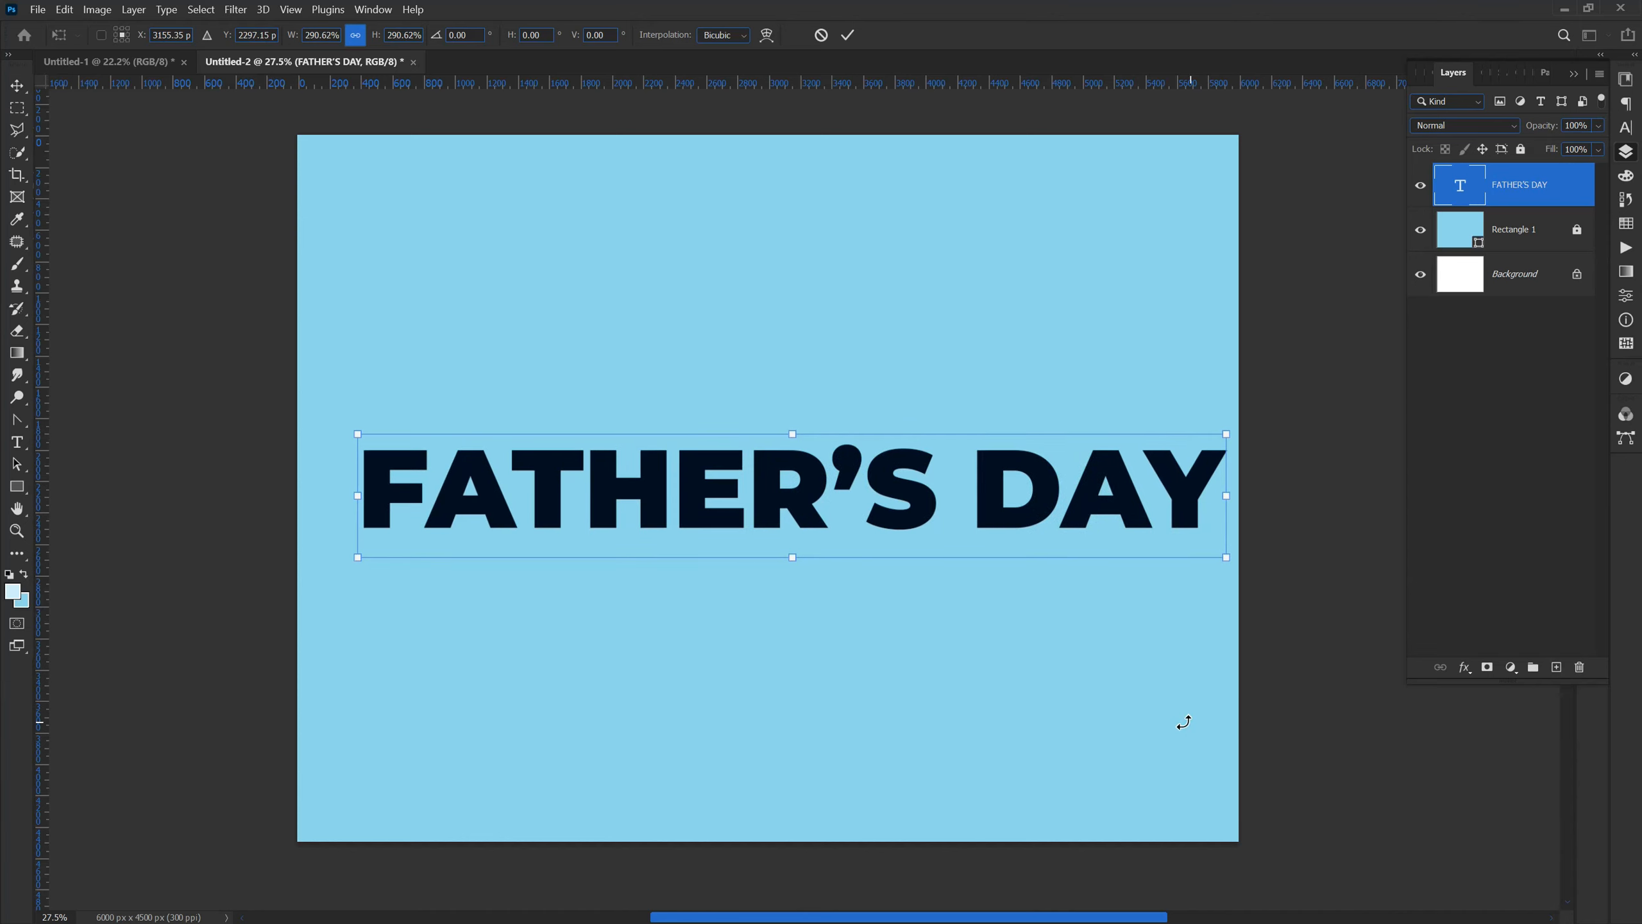
pyautogui.press('Return')
pyautogui.moveTo(769, 518); pyautogui.dragTo(761, 480)
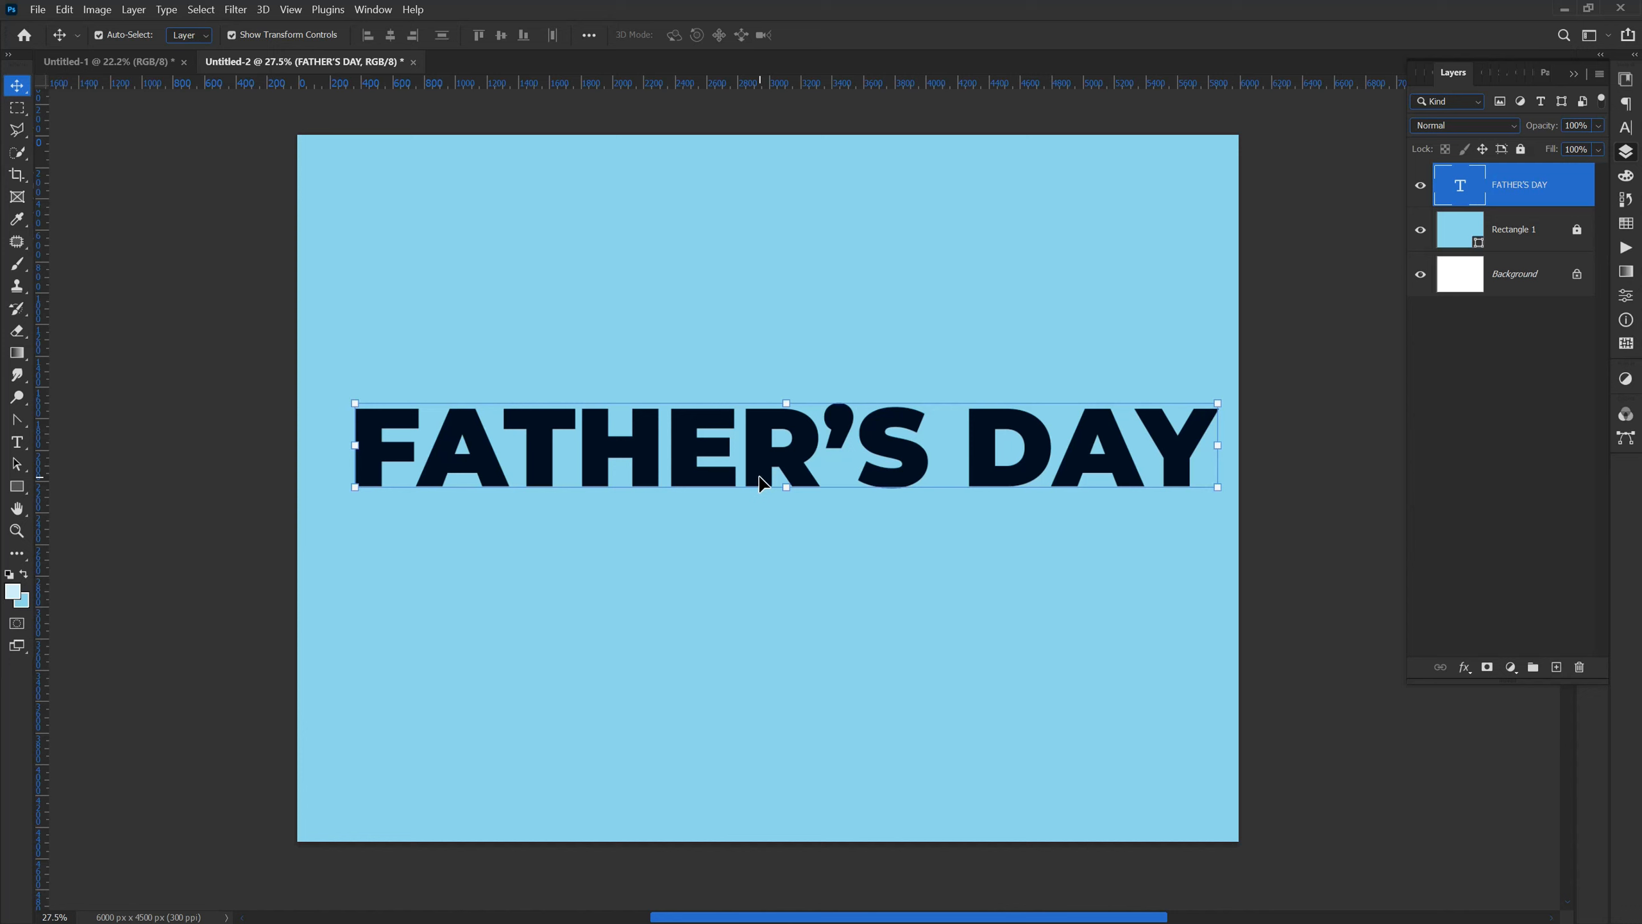
# Change the font of the "FATHER'S DAY" text to BigNoodleTitling Regular.
pyautogui.doubleClick(760, 479)
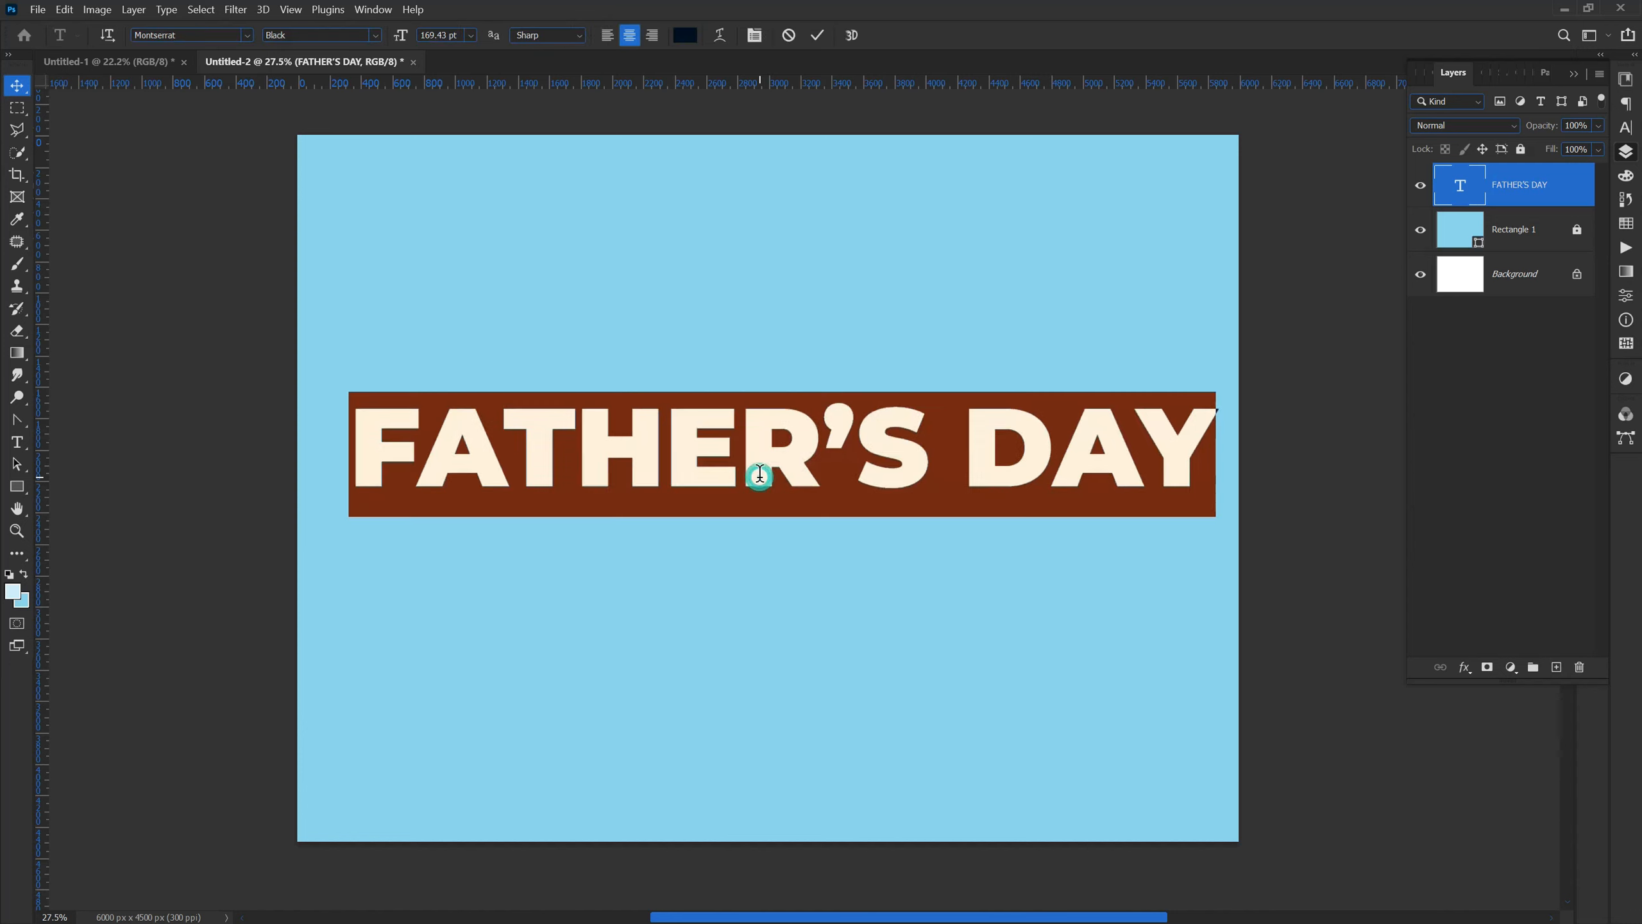
pyautogui.click(1626, 131)
pyautogui.click(1481, 104)
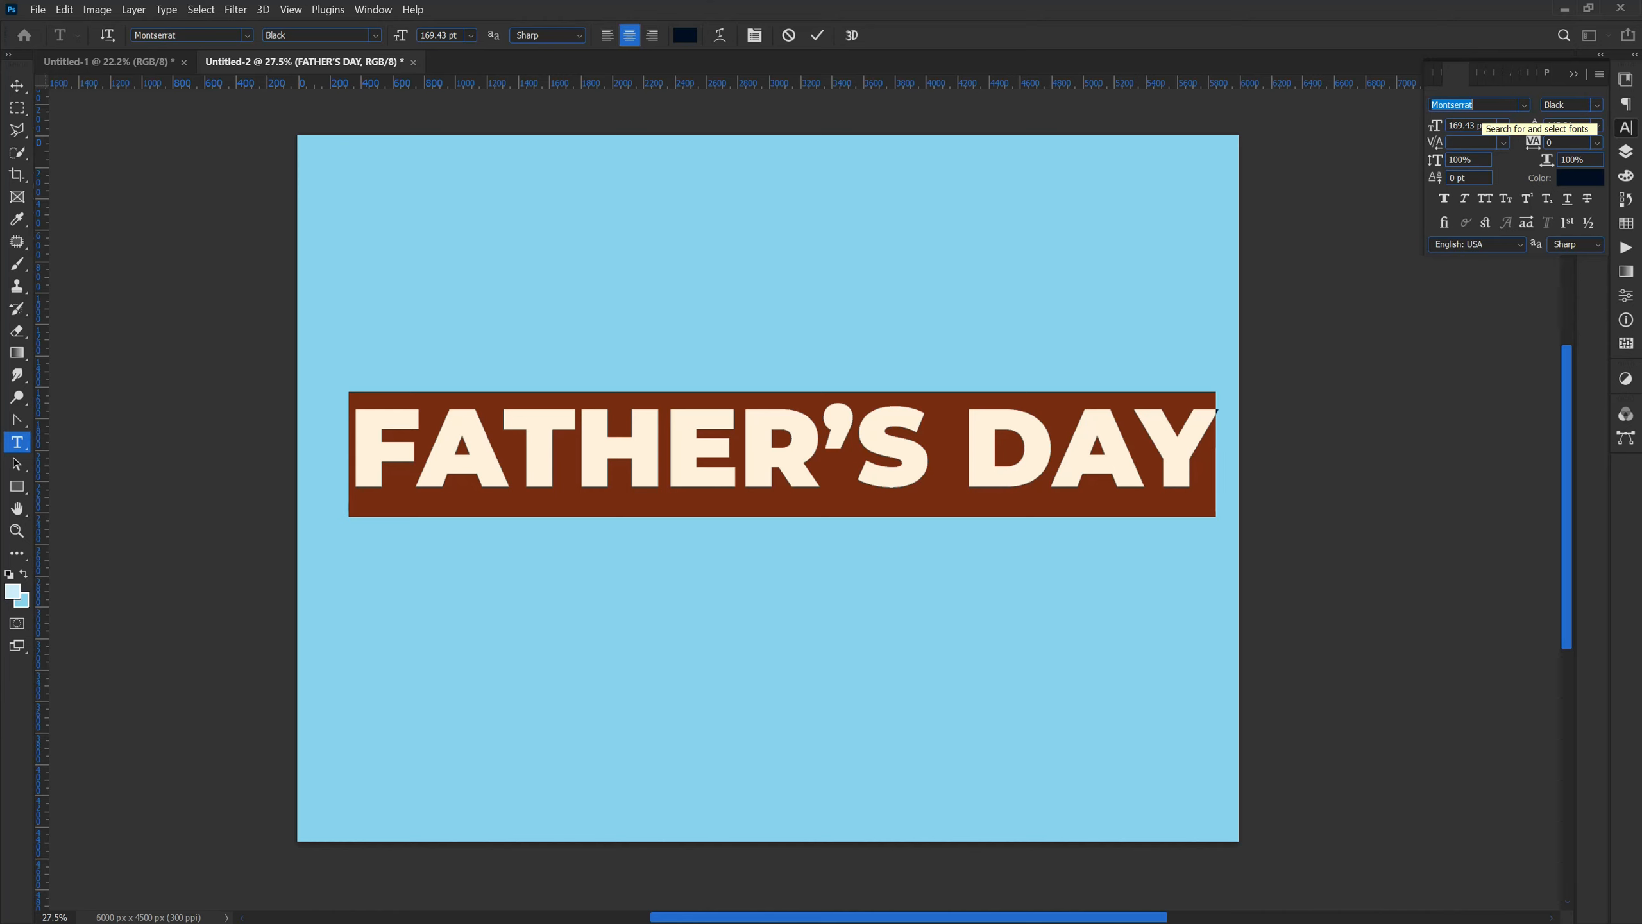
pyautogui.write('BIG')
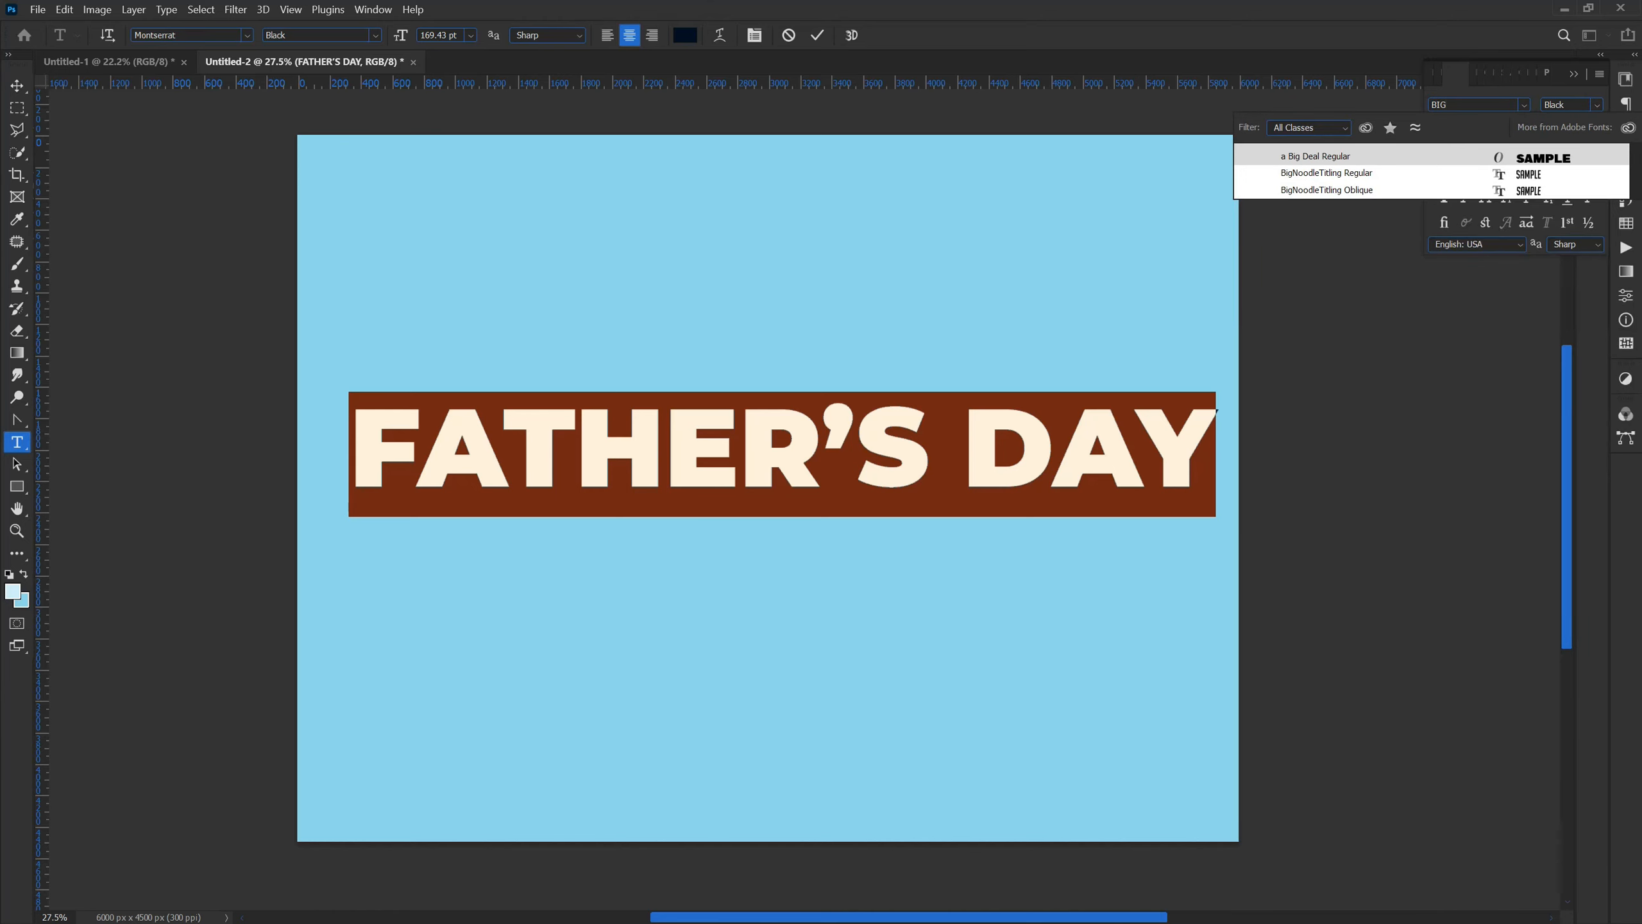
pyautogui.click(1363, 175)
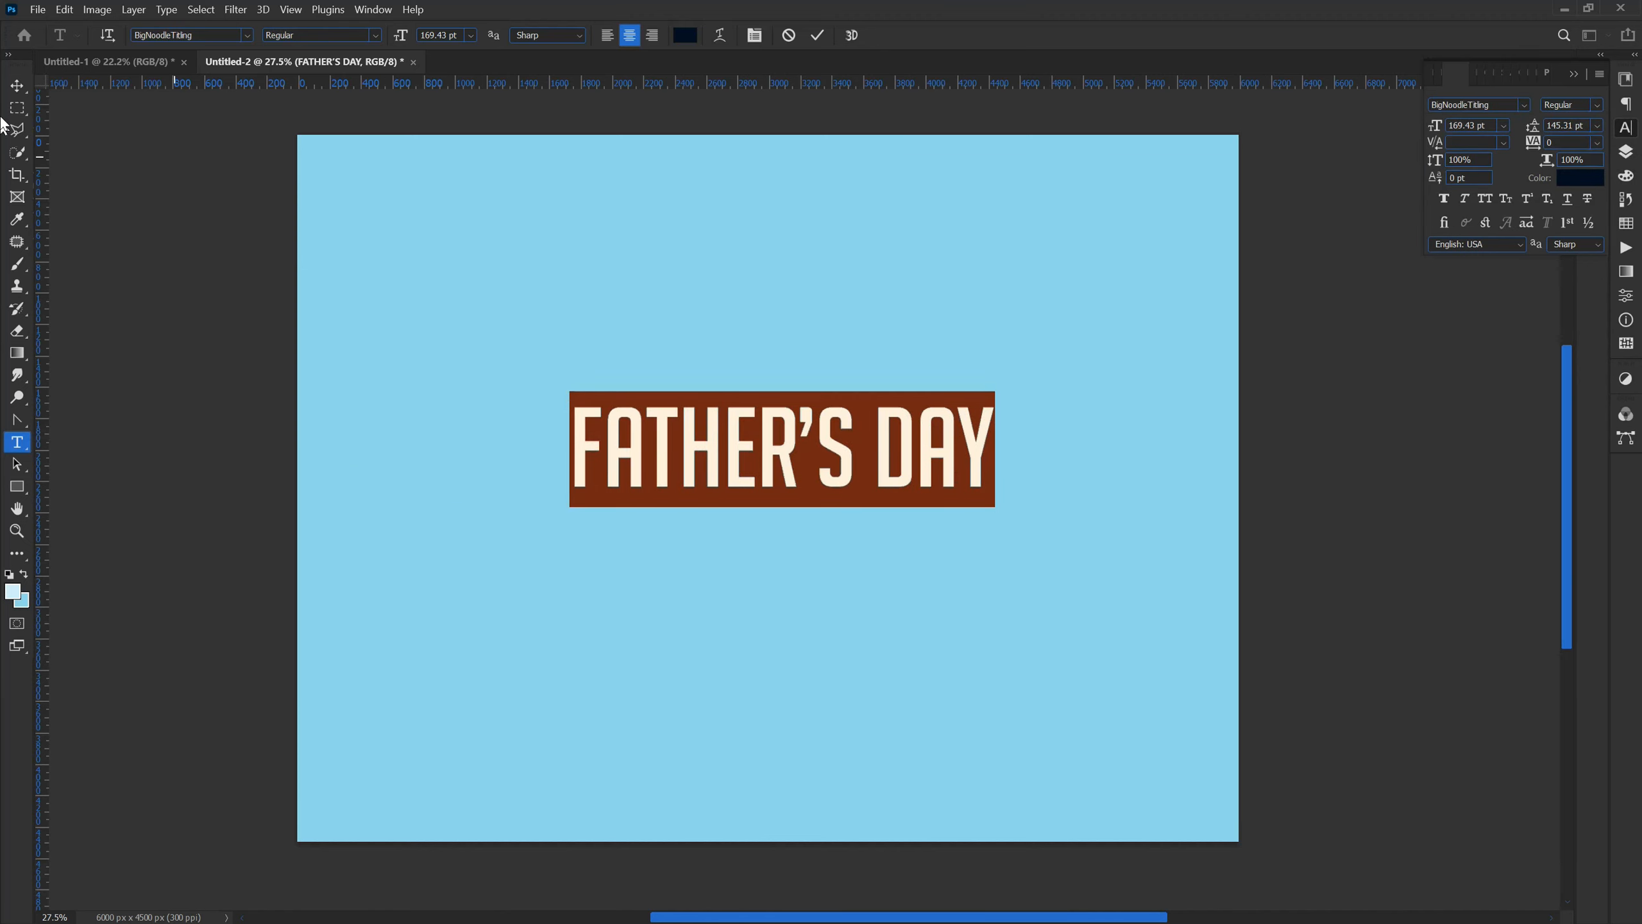
pyautogui.click(17, 90)
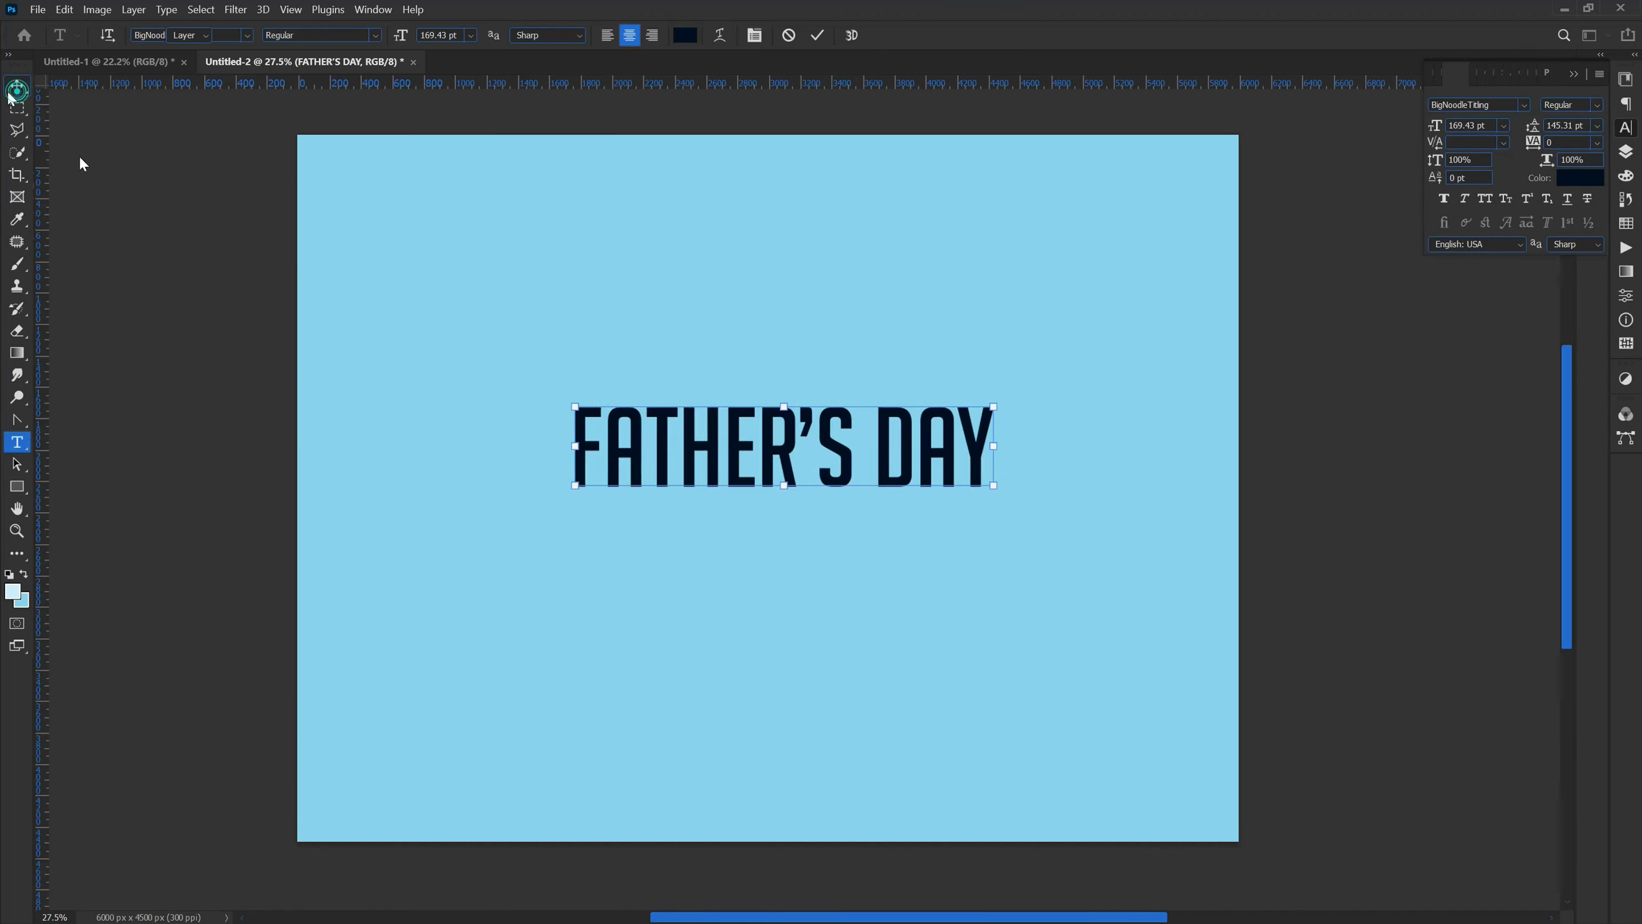
# Scale the heading proportionally to about 197% and place it horizontally centred, slightly above the middle of the canvas.
pyautogui.click(791, 486)
pyautogui.moveTo(777, 534); pyautogui.dragTo(789, 619)
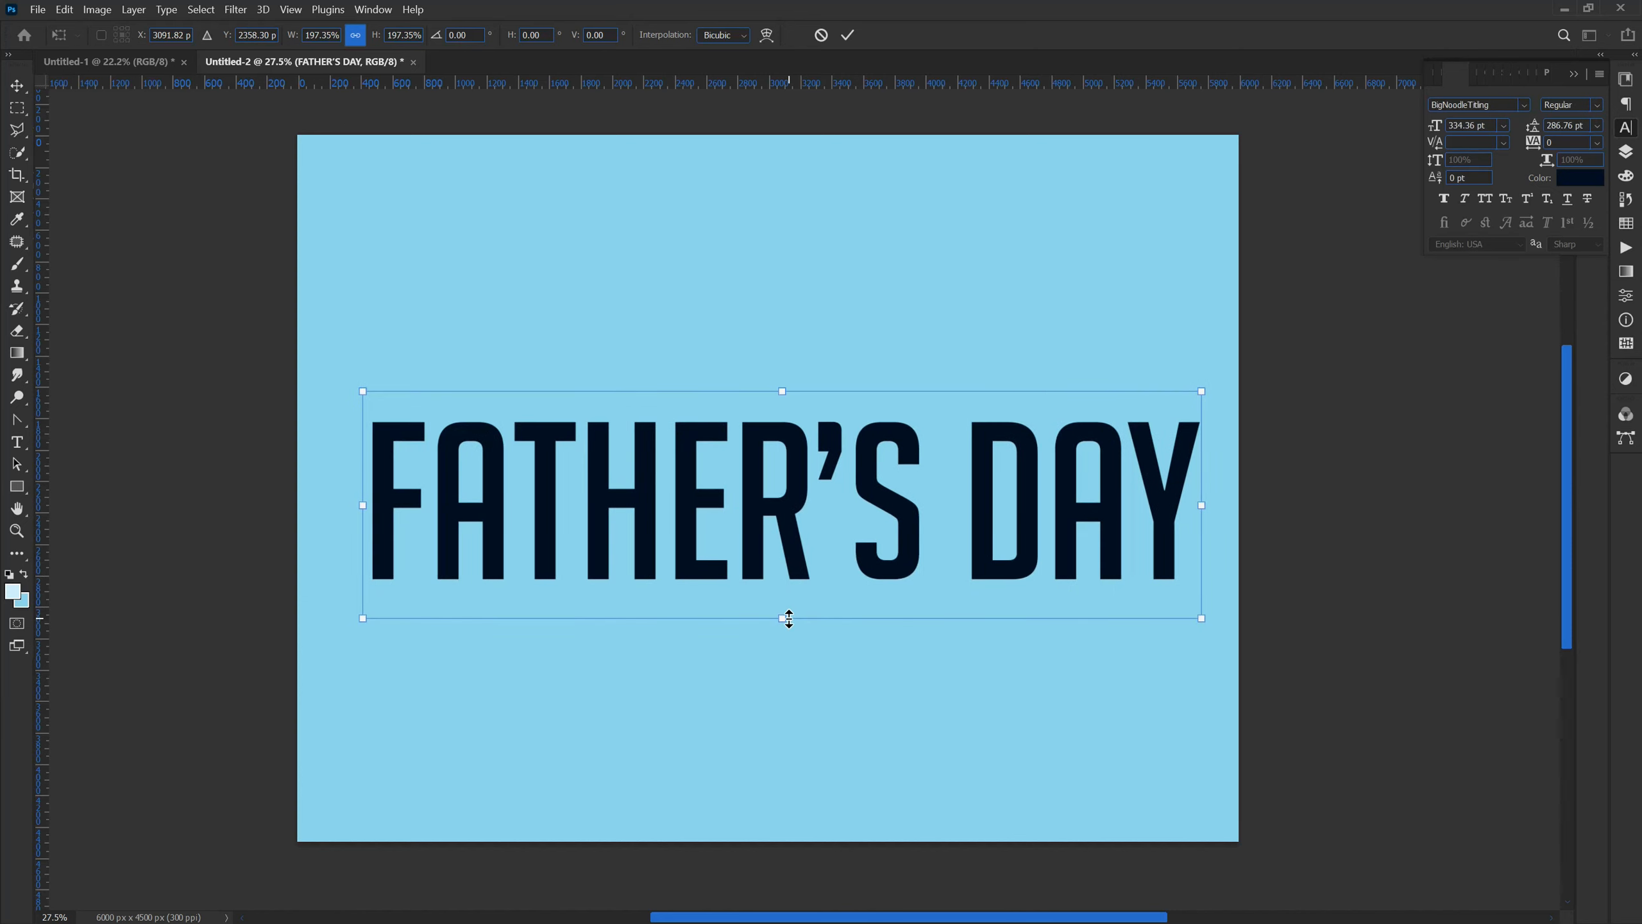
pyautogui.press('Return')
pyautogui.moveTo(729, 524); pyautogui.dragTo(724, 521)
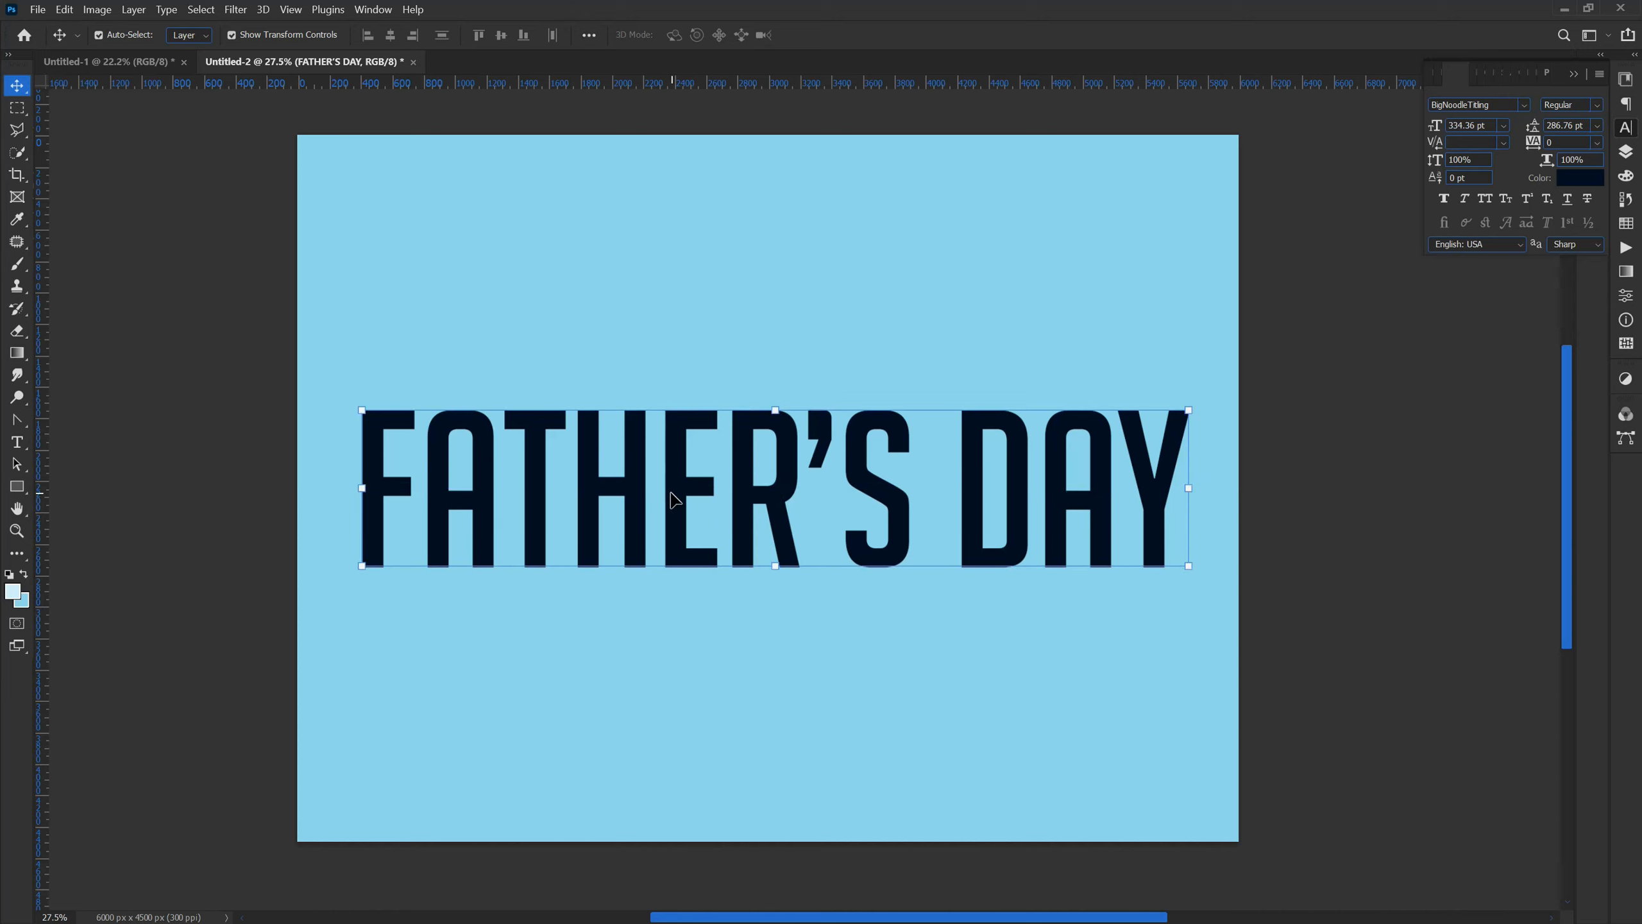
pyautogui.click(183, 582)
pyautogui.click(600, 531)
pyautogui.moveTo(600, 521); pyautogui.dragTo(595, 462)
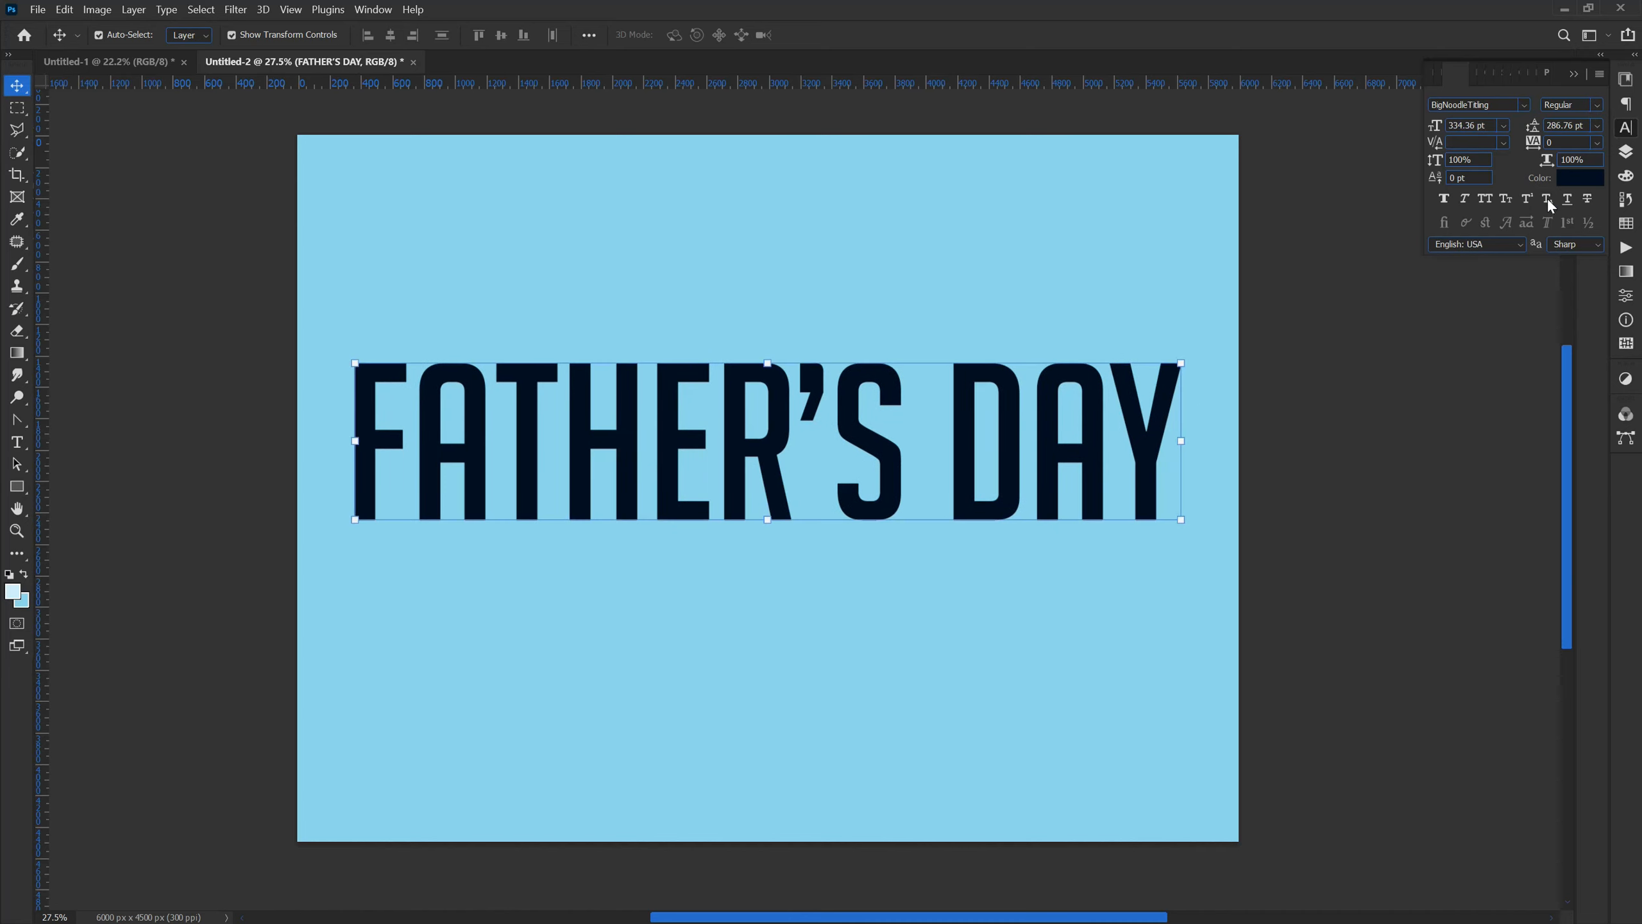
# Recolour the heading text dark blue, about #032779, and leave nothing selected.
pyautogui.click(1565, 179)
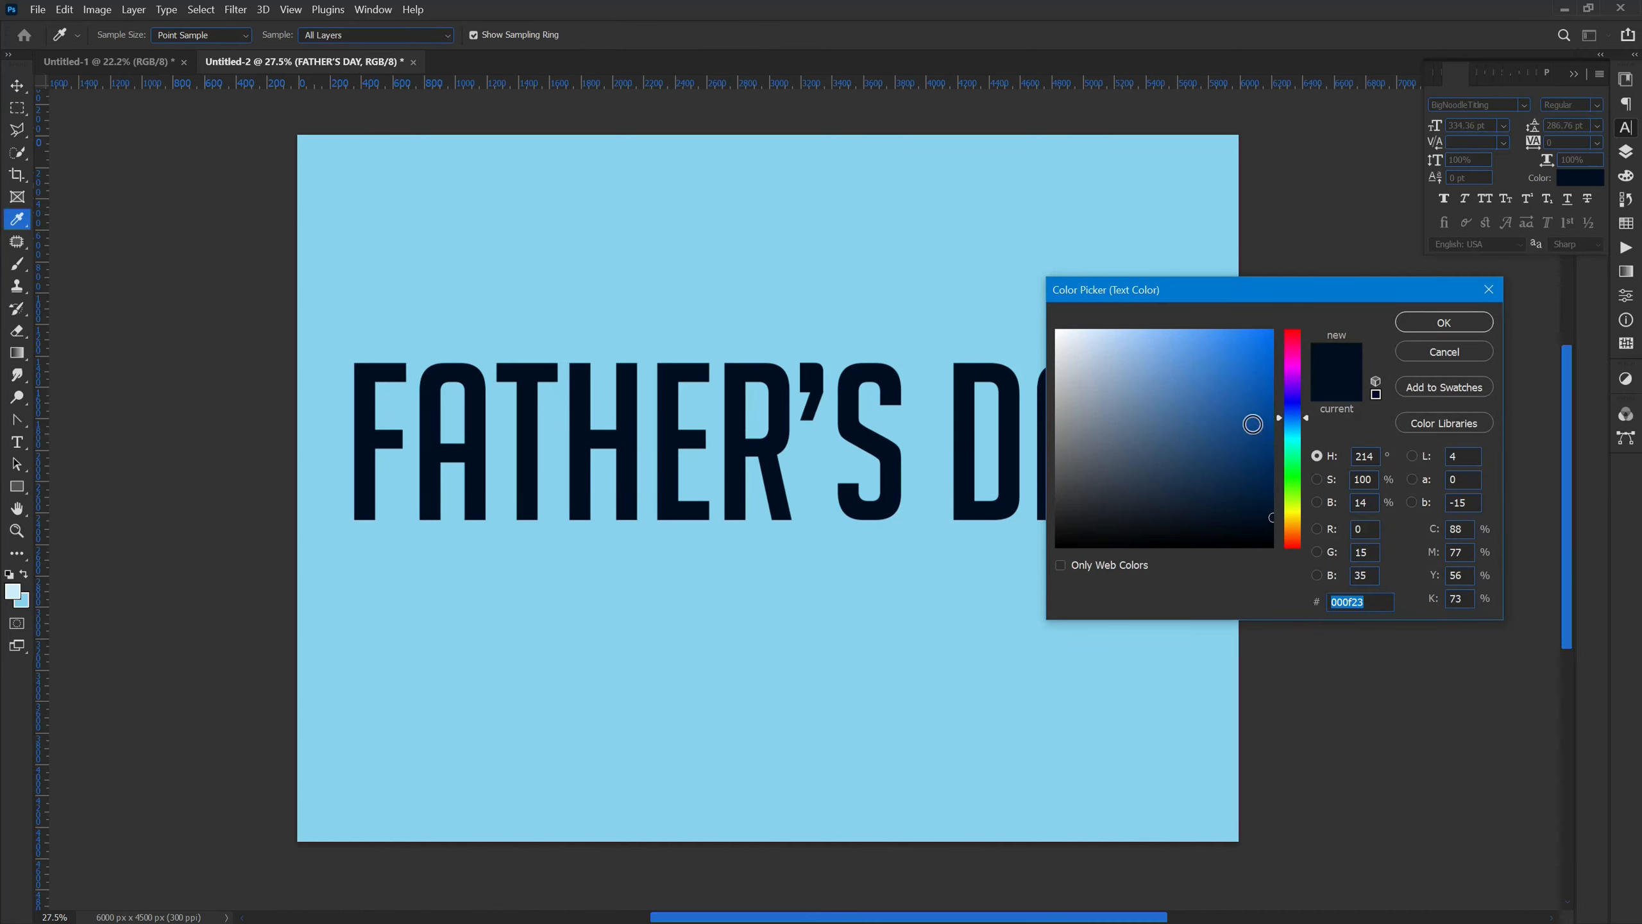
pyautogui.moveTo(1288, 426); pyautogui.dragTo(1289, 428)
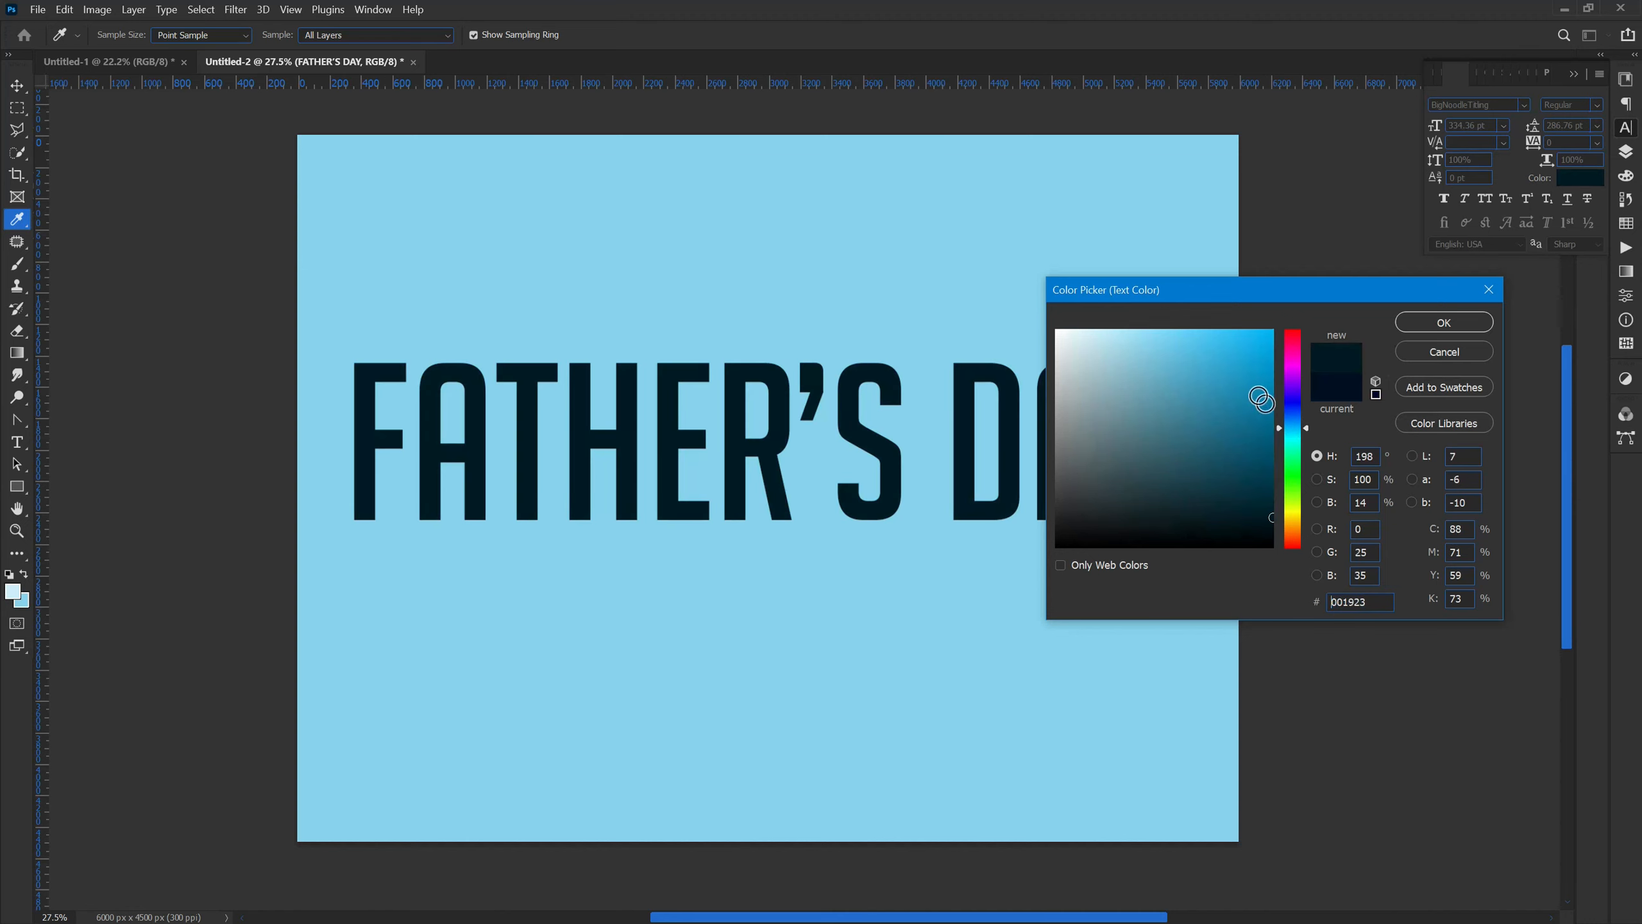
pyautogui.click(1265, 374)
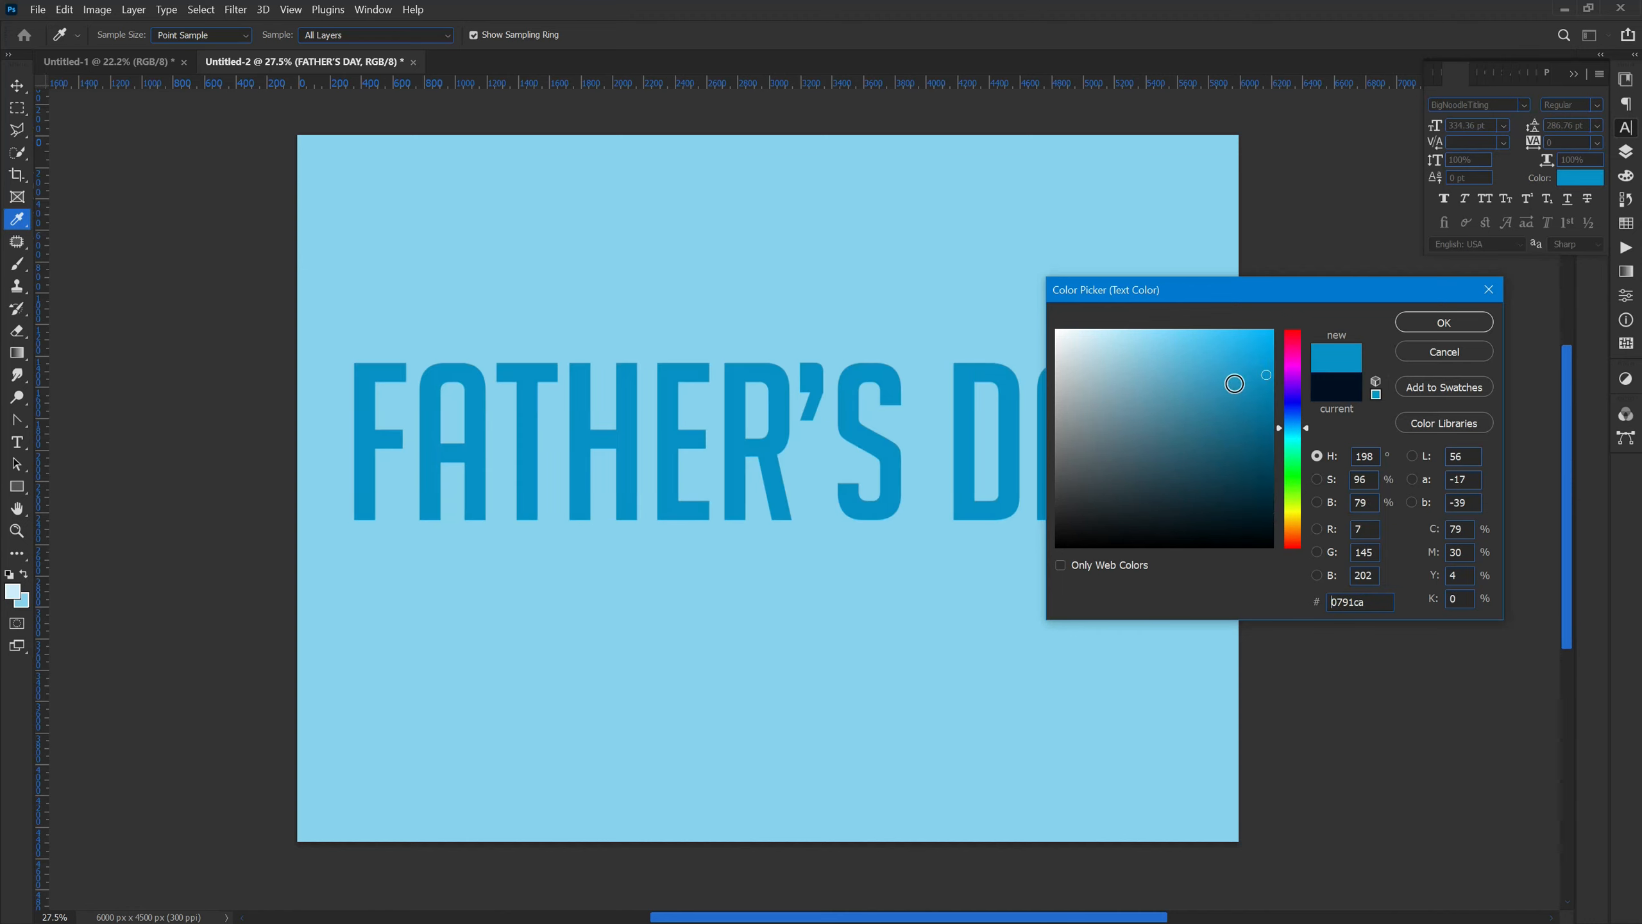
pyautogui.click(1268, 416)
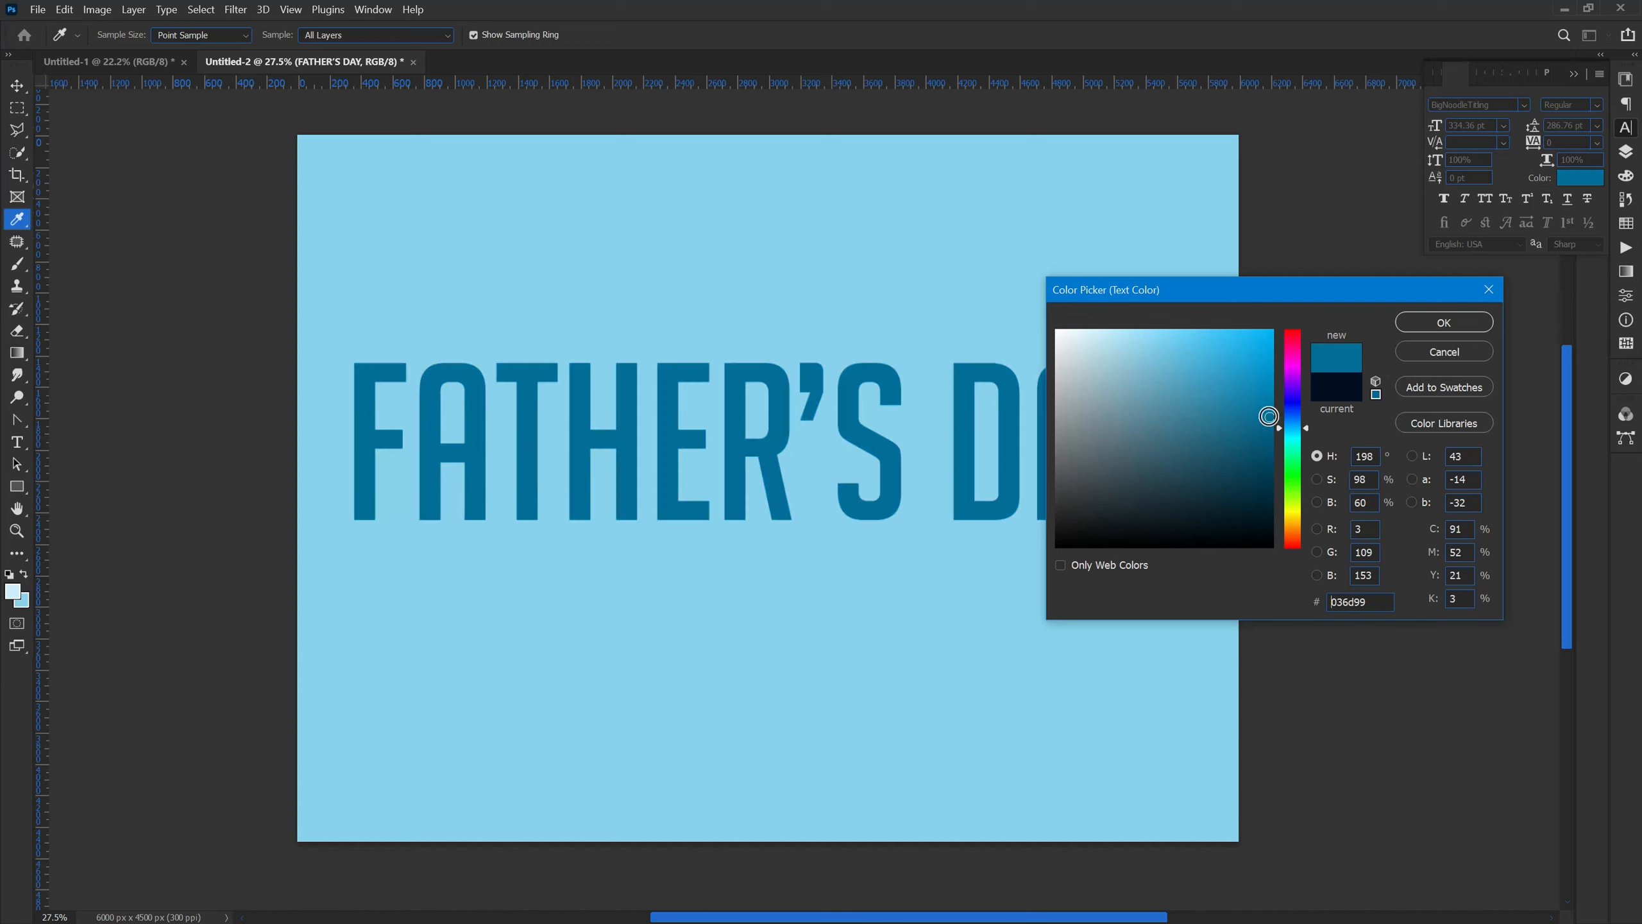
pyautogui.click(1268, 446)
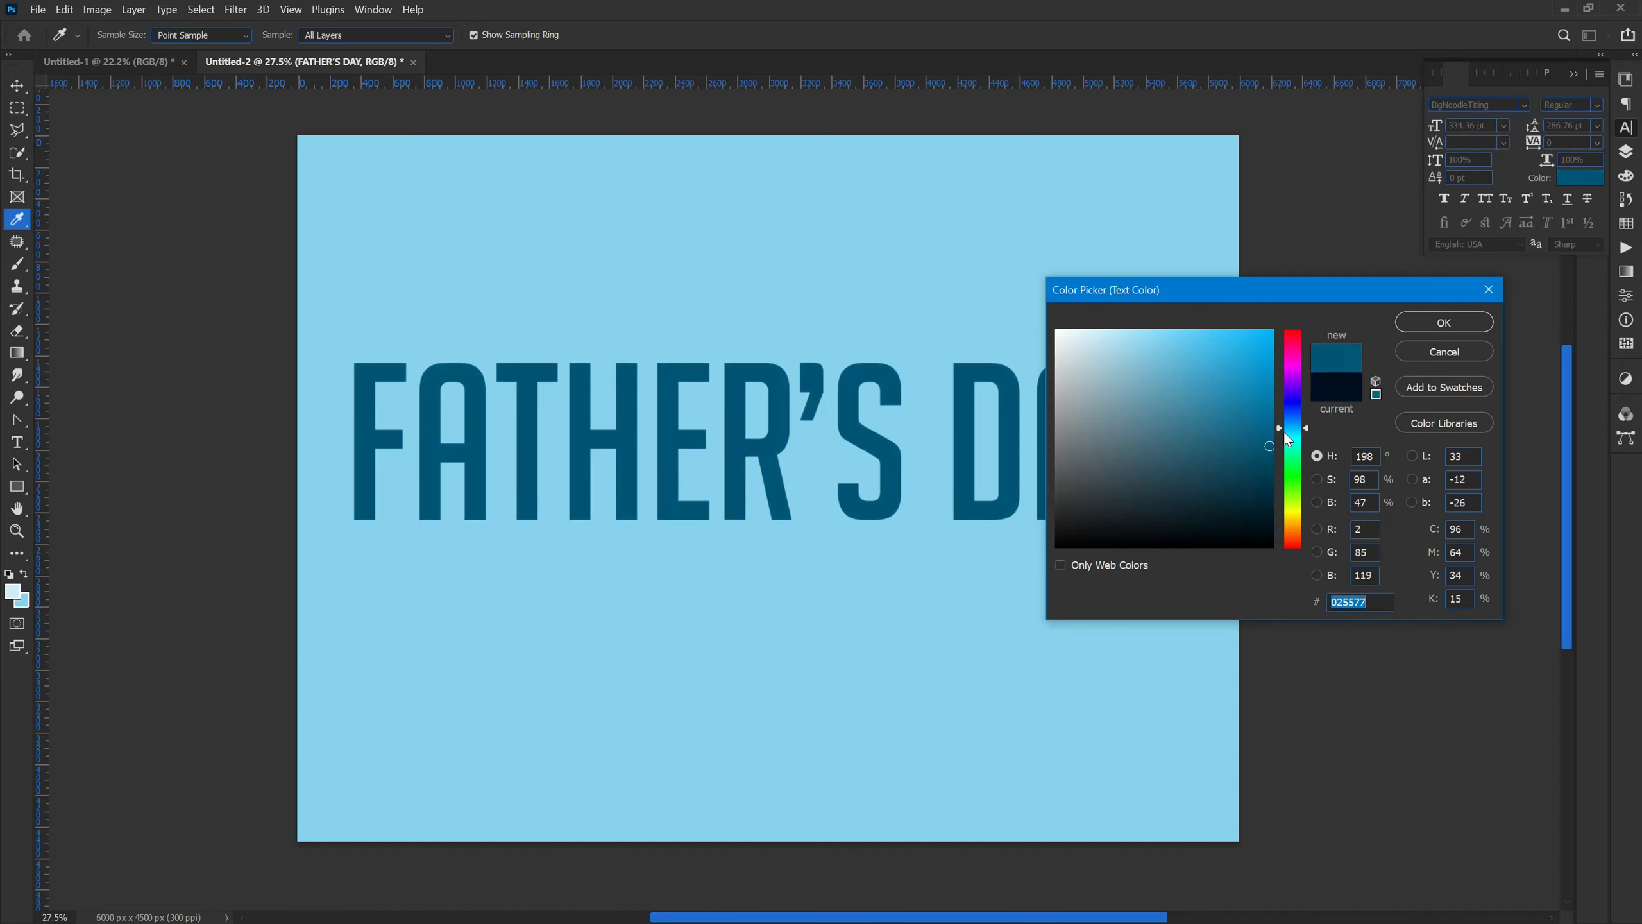
pyautogui.click(1287, 433)
pyautogui.moveTo(1289, 435); pyautogui.dragTo(1289, 413)
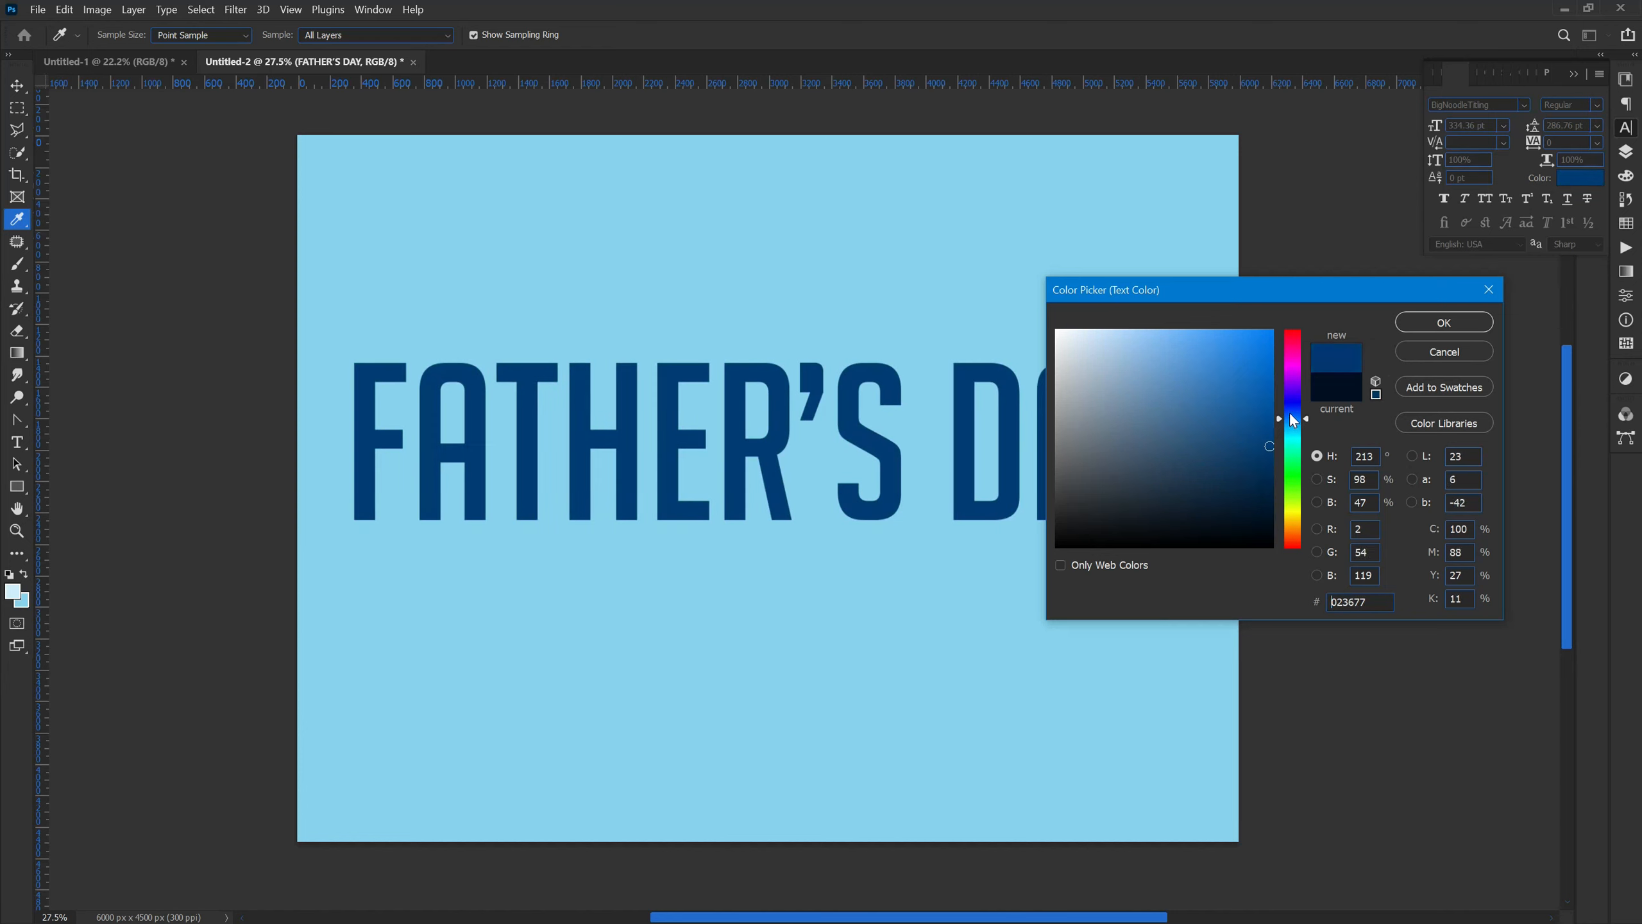
pyautogui.moveTo(1261, 468); pyautogui.dragTo(1268, 444)
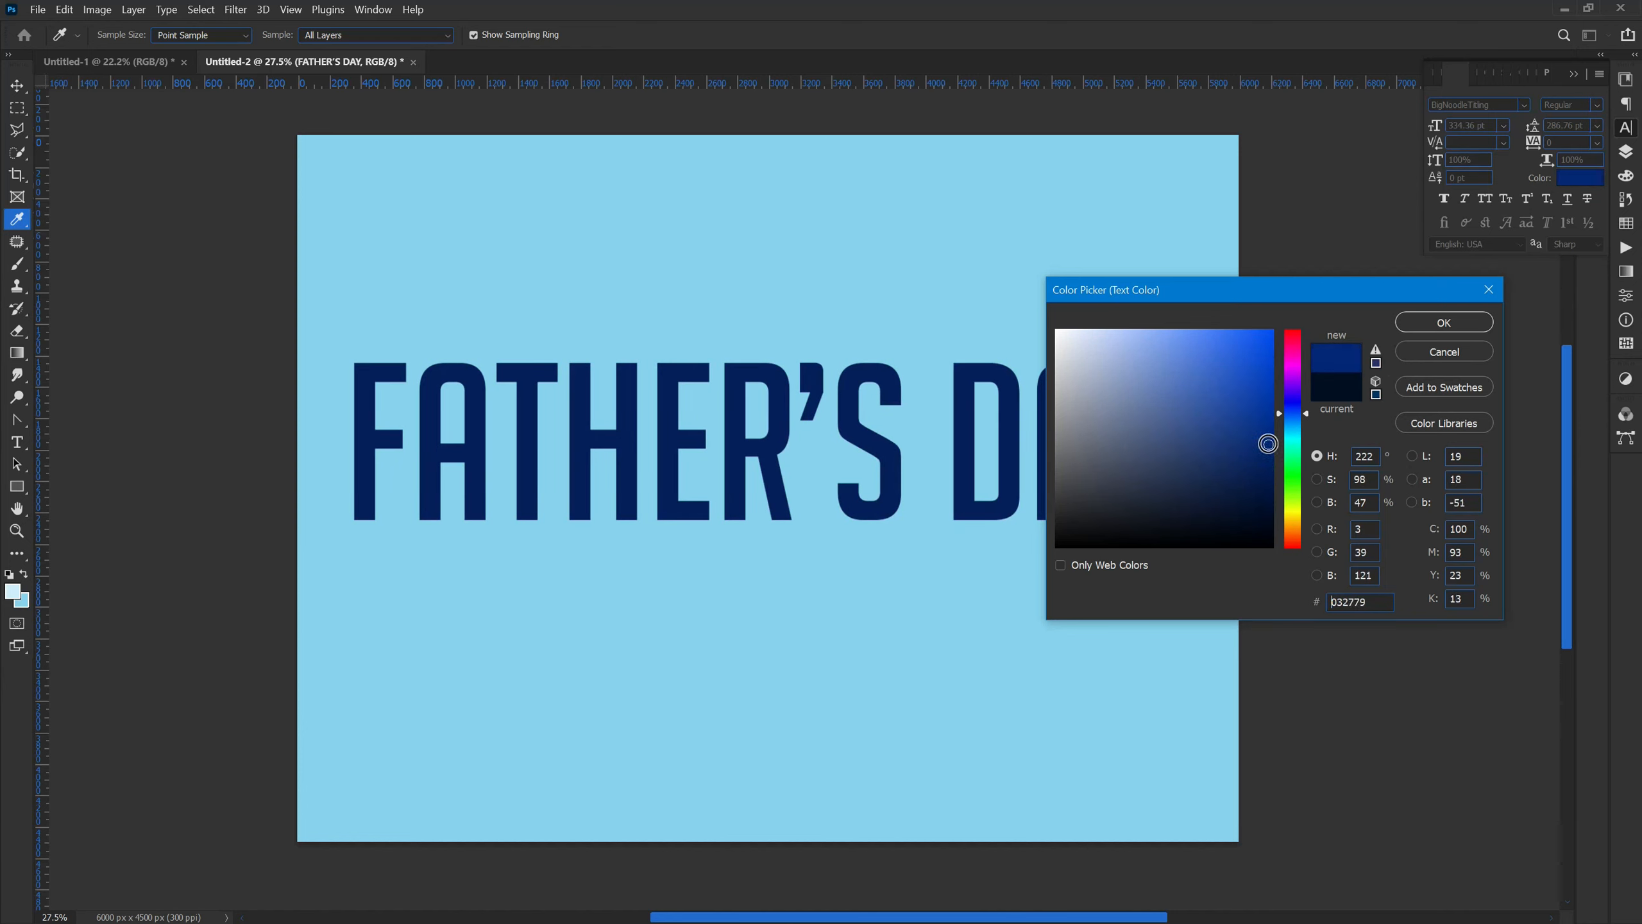
pyautogui.click(1439, 324)
pyautogui.click(815, 700)
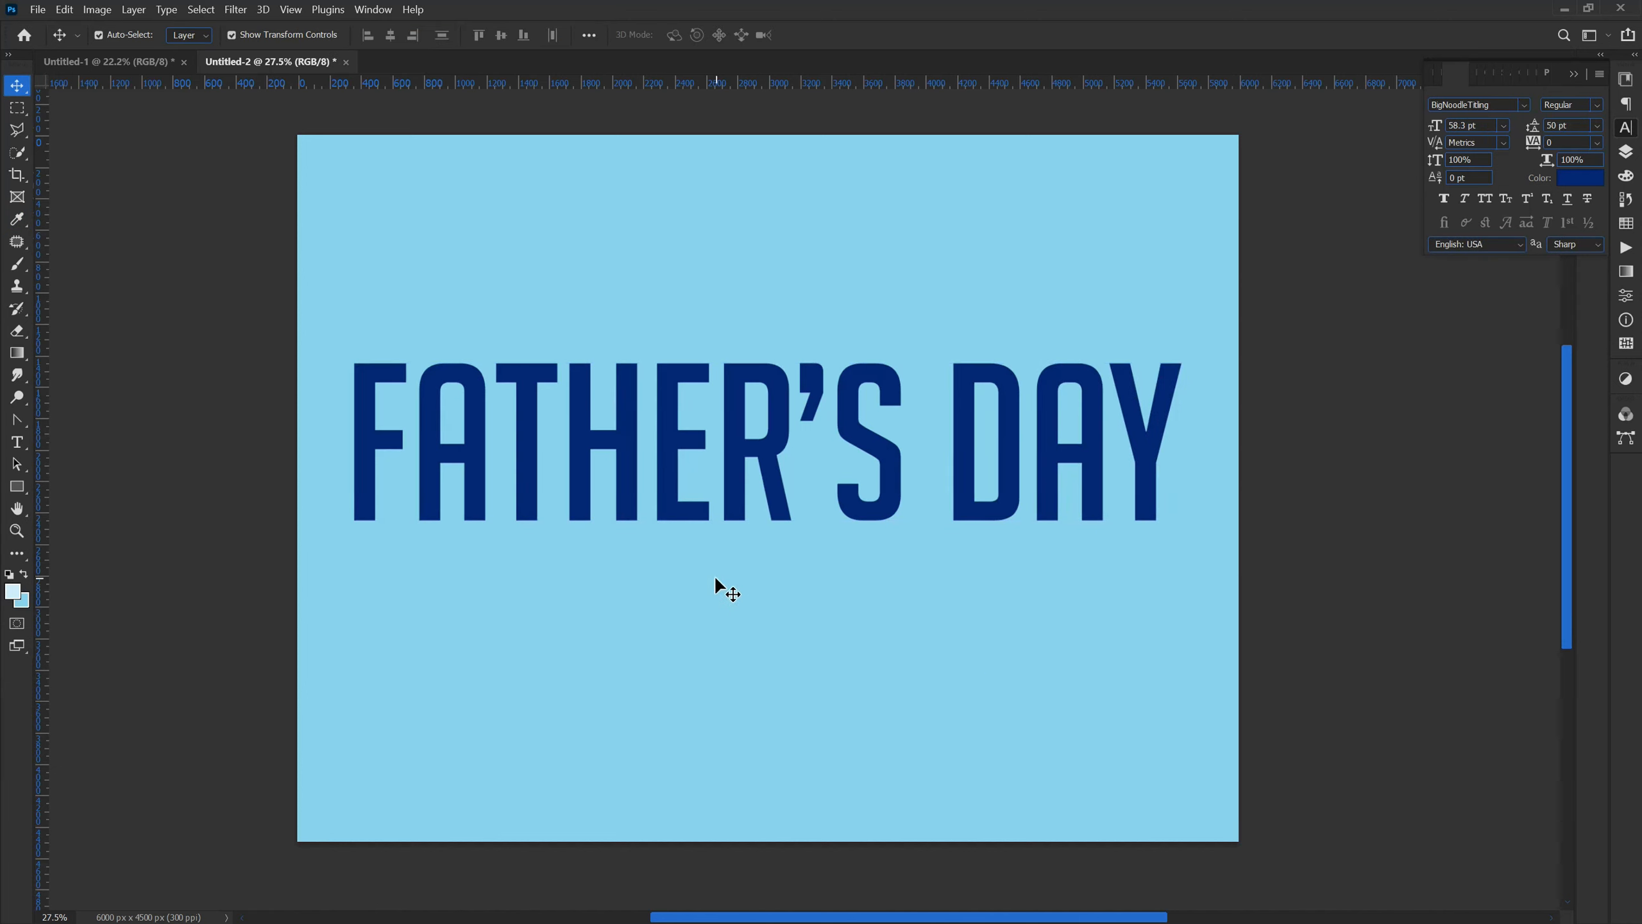
# Duplicate the "FATHER'S DAY" text layer.
pyautogui.click(672, 504)
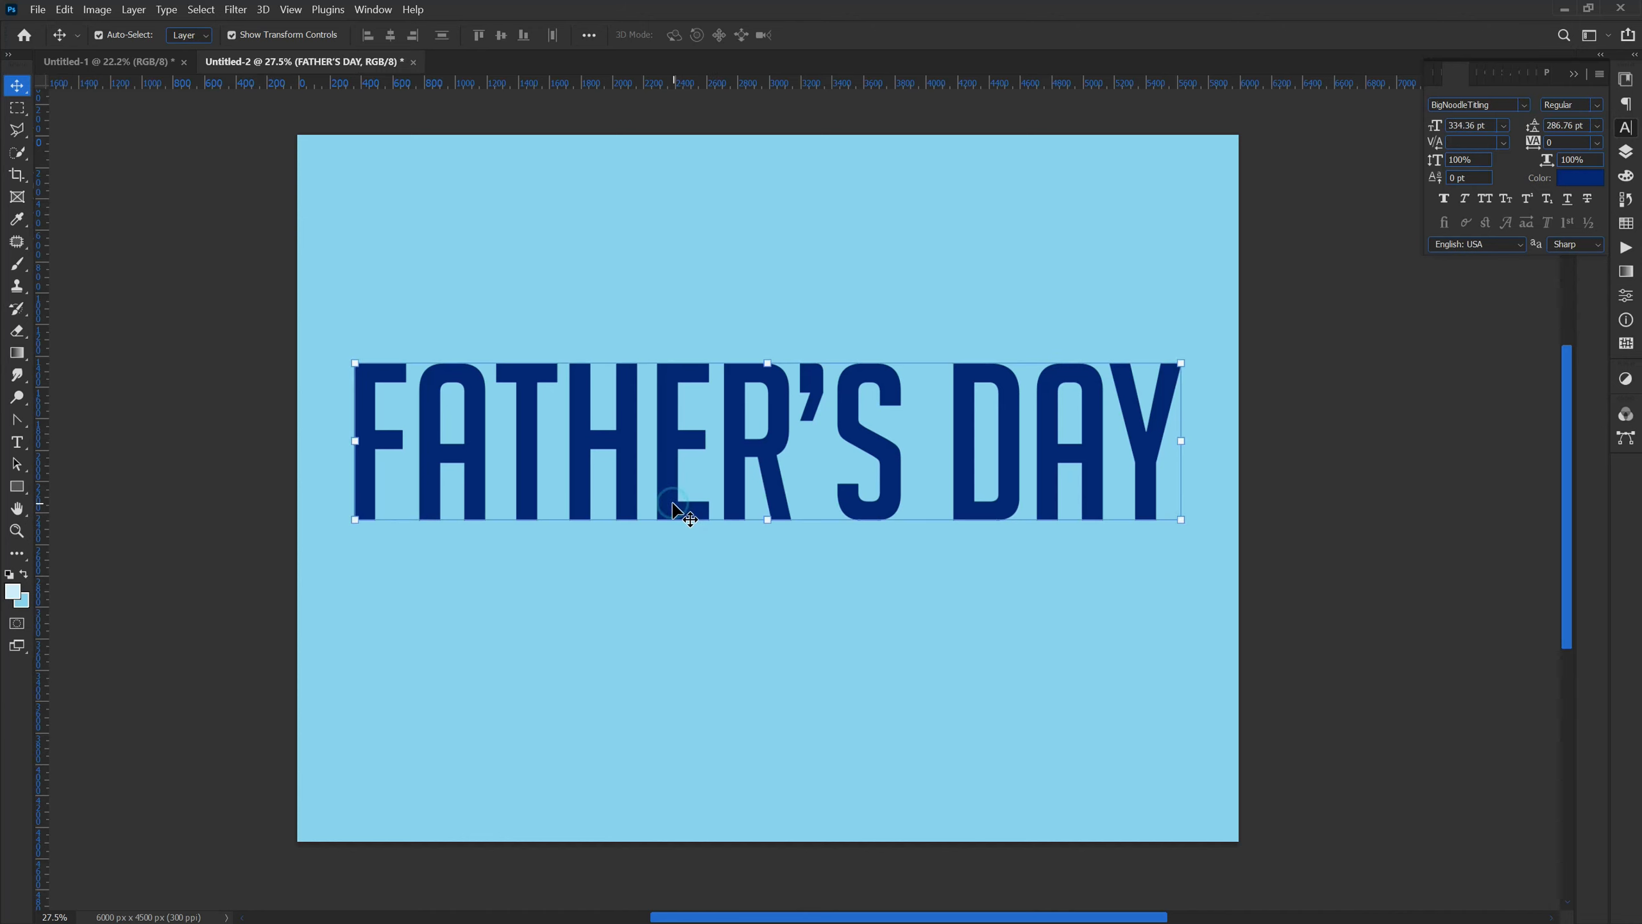
pyautogui.click(1625, 154)
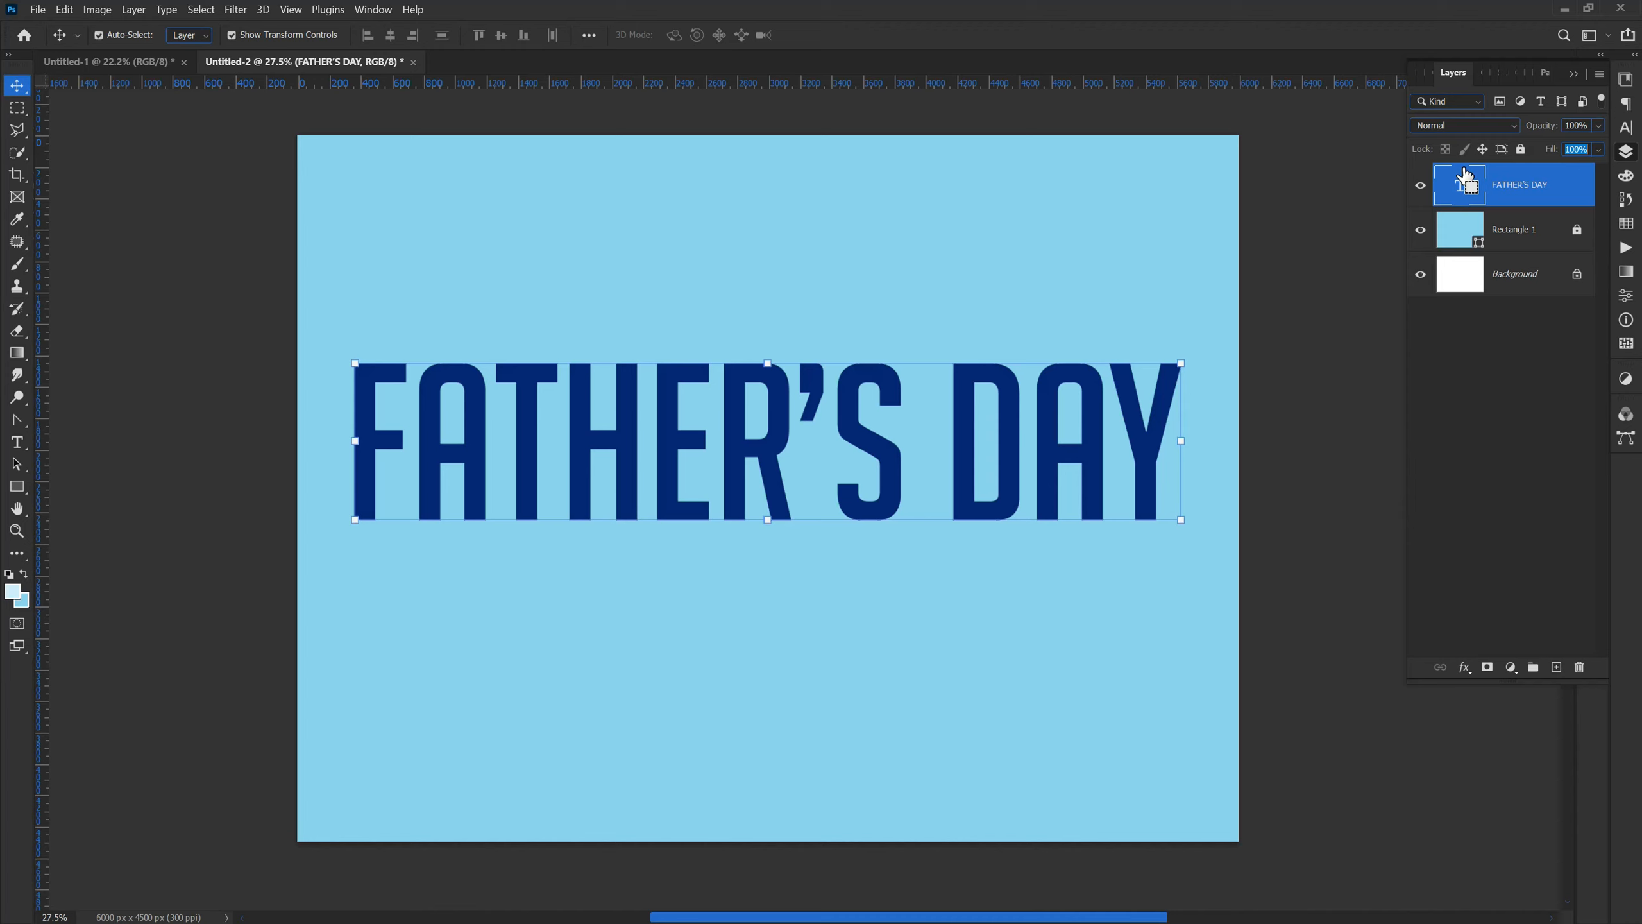
pyautogui.click(893, 239)
pyautogui.click(1542, 191)
pyautogui.hotkey('ctrl', 'j')
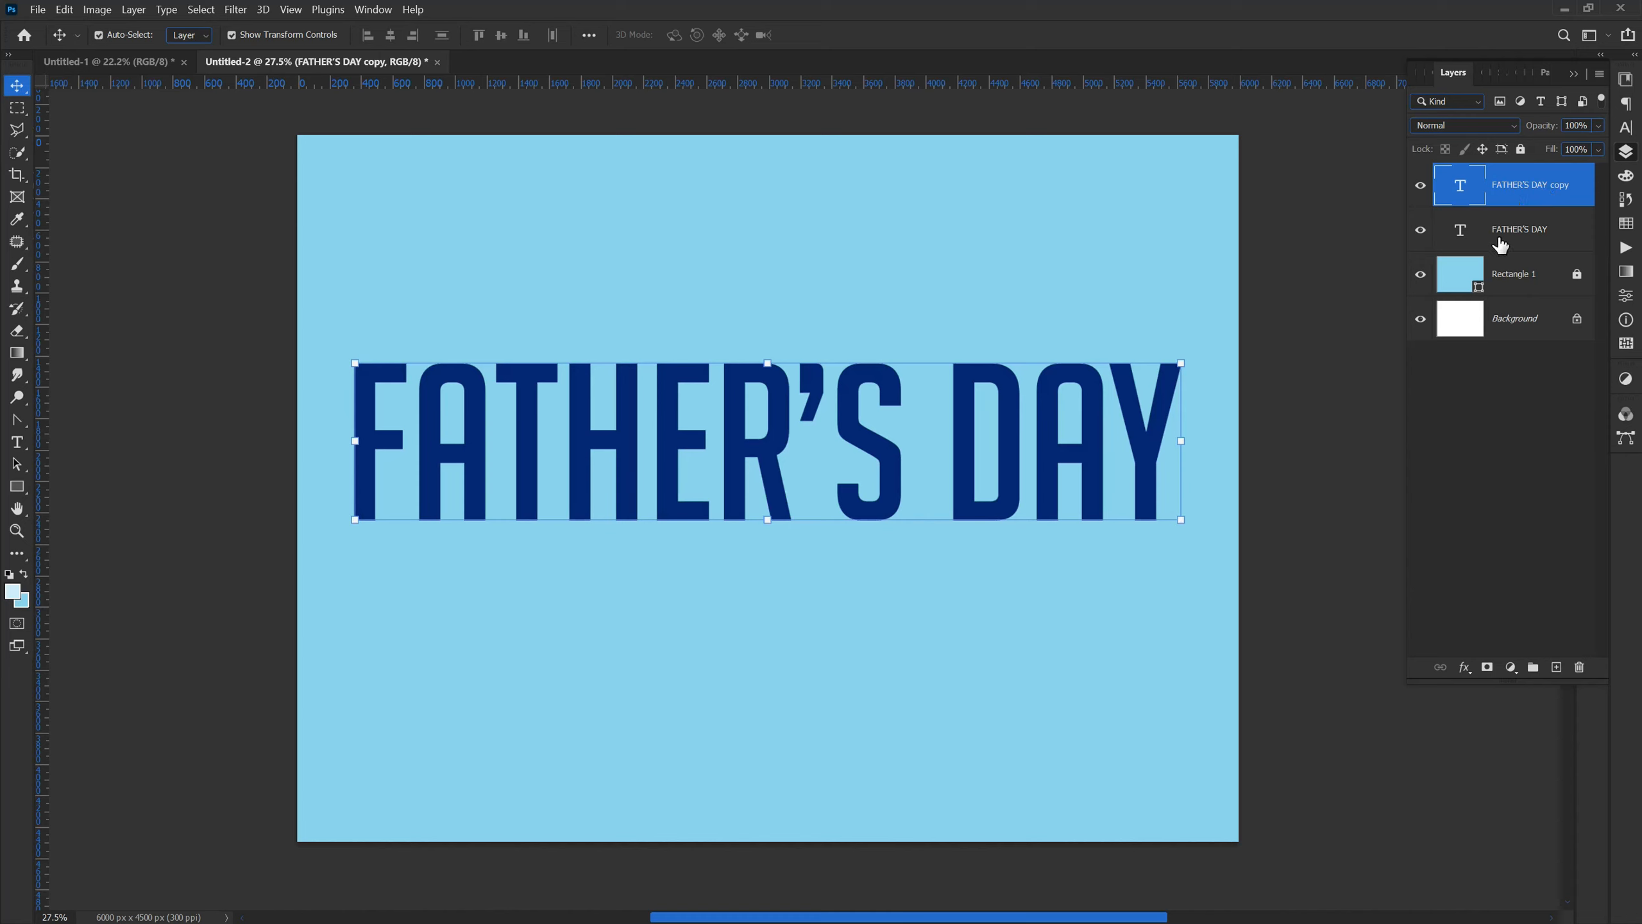
pyautogui.click(765, 357)
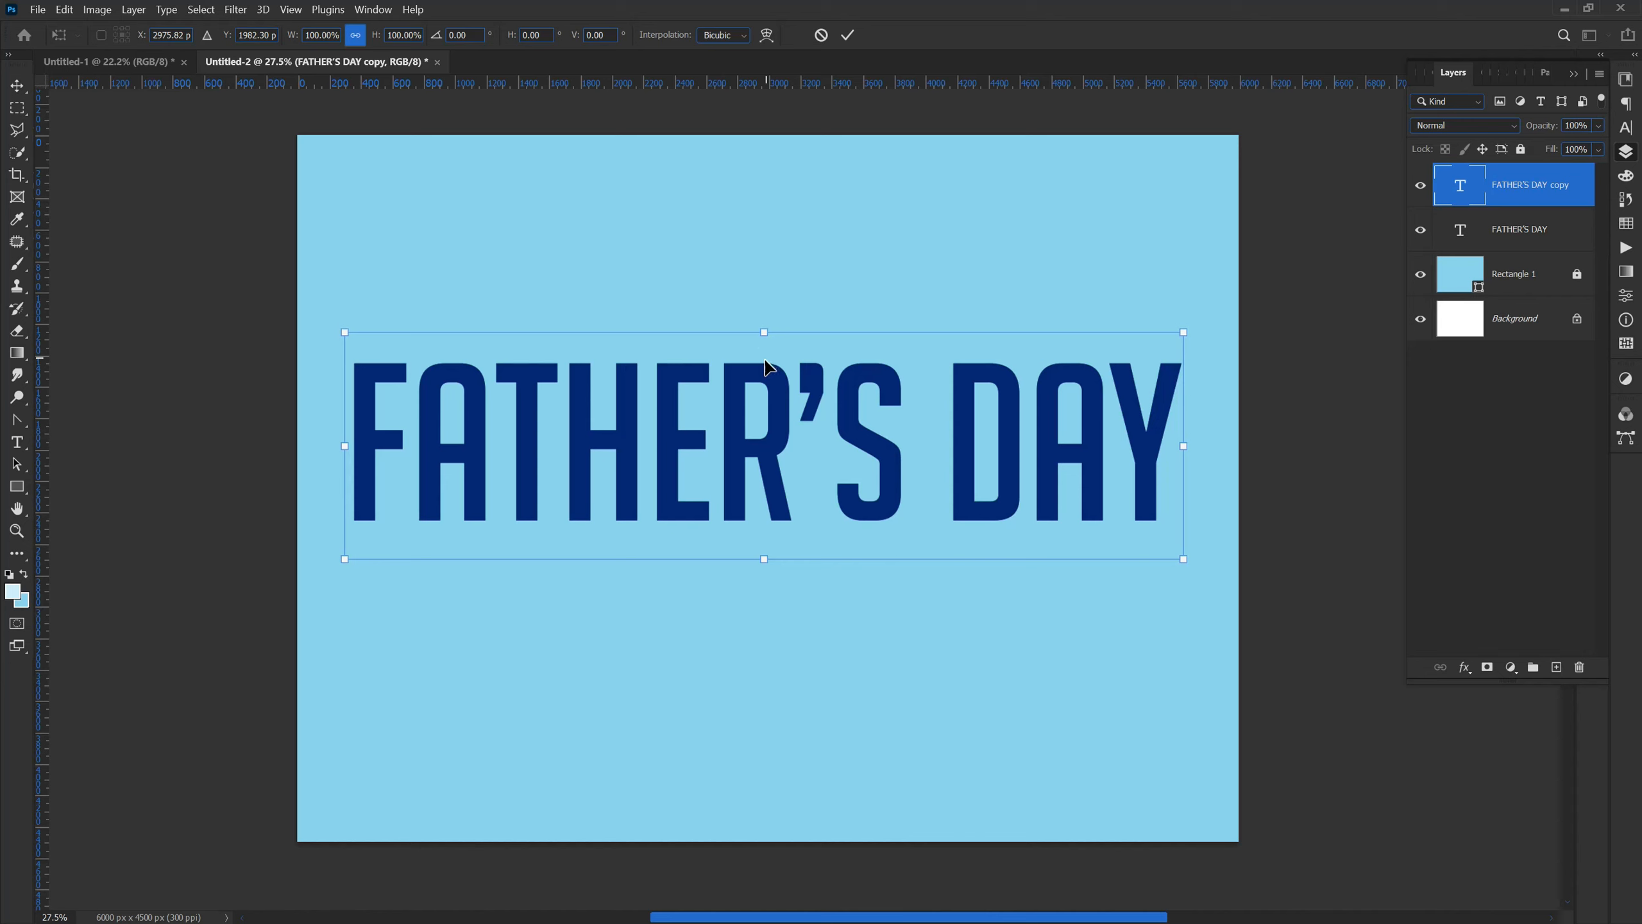
pyautogui.rightClick(734, 443)
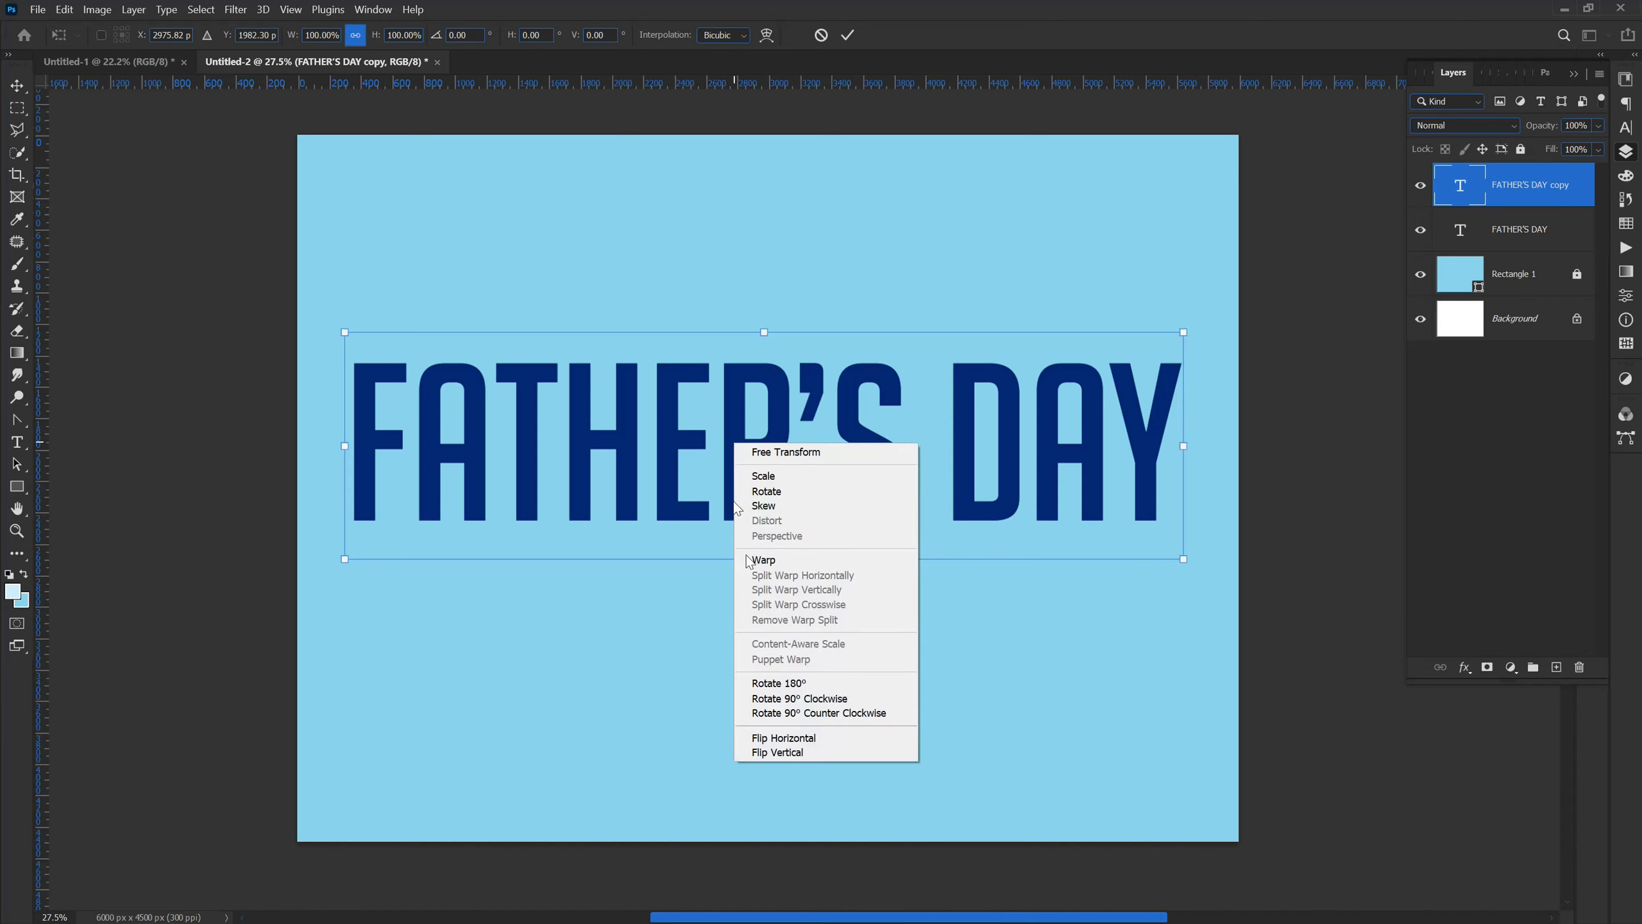
pyautogui.click(759, 754)
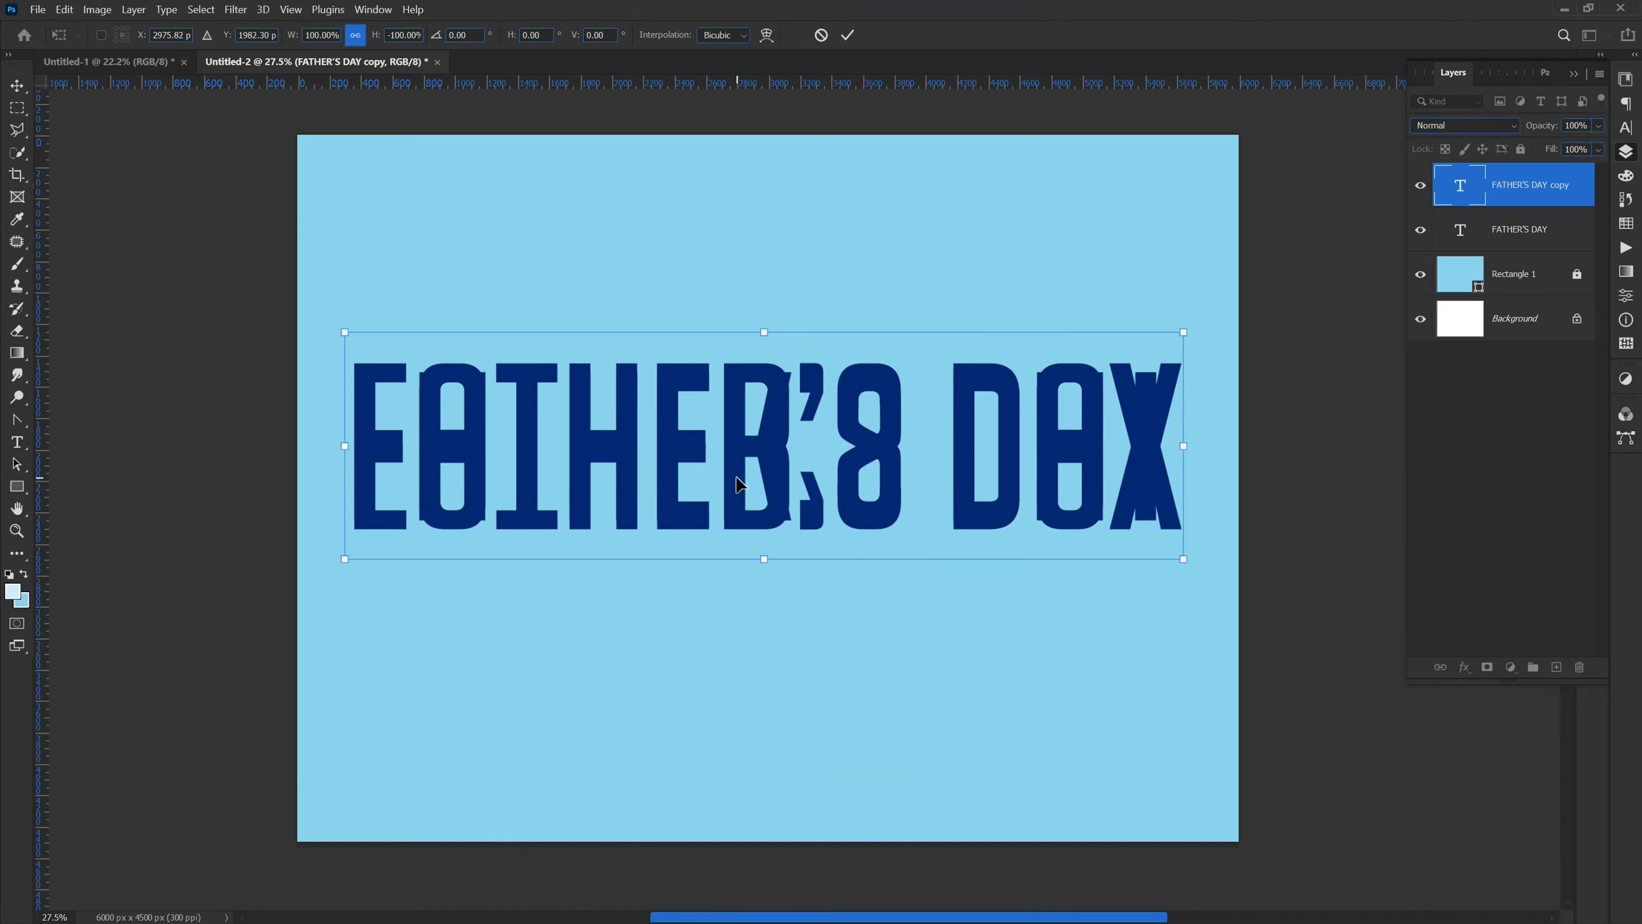
pyautogui.moveTo(739, 538); pyautogui.dragTo(747, 620)
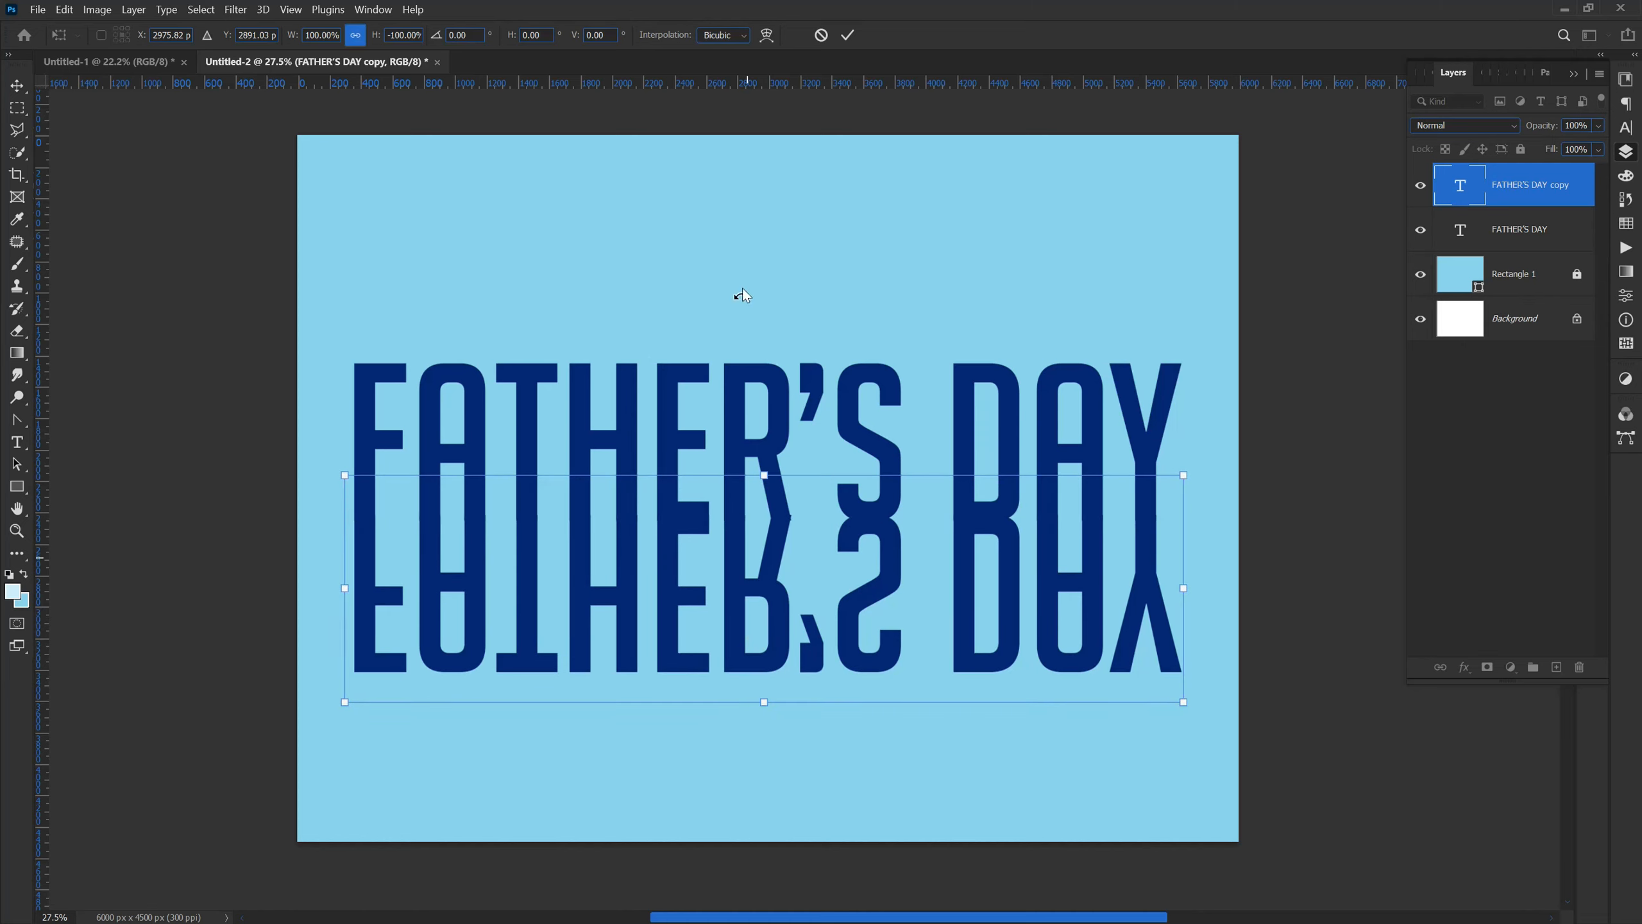
pyautogui.click(820, 35)
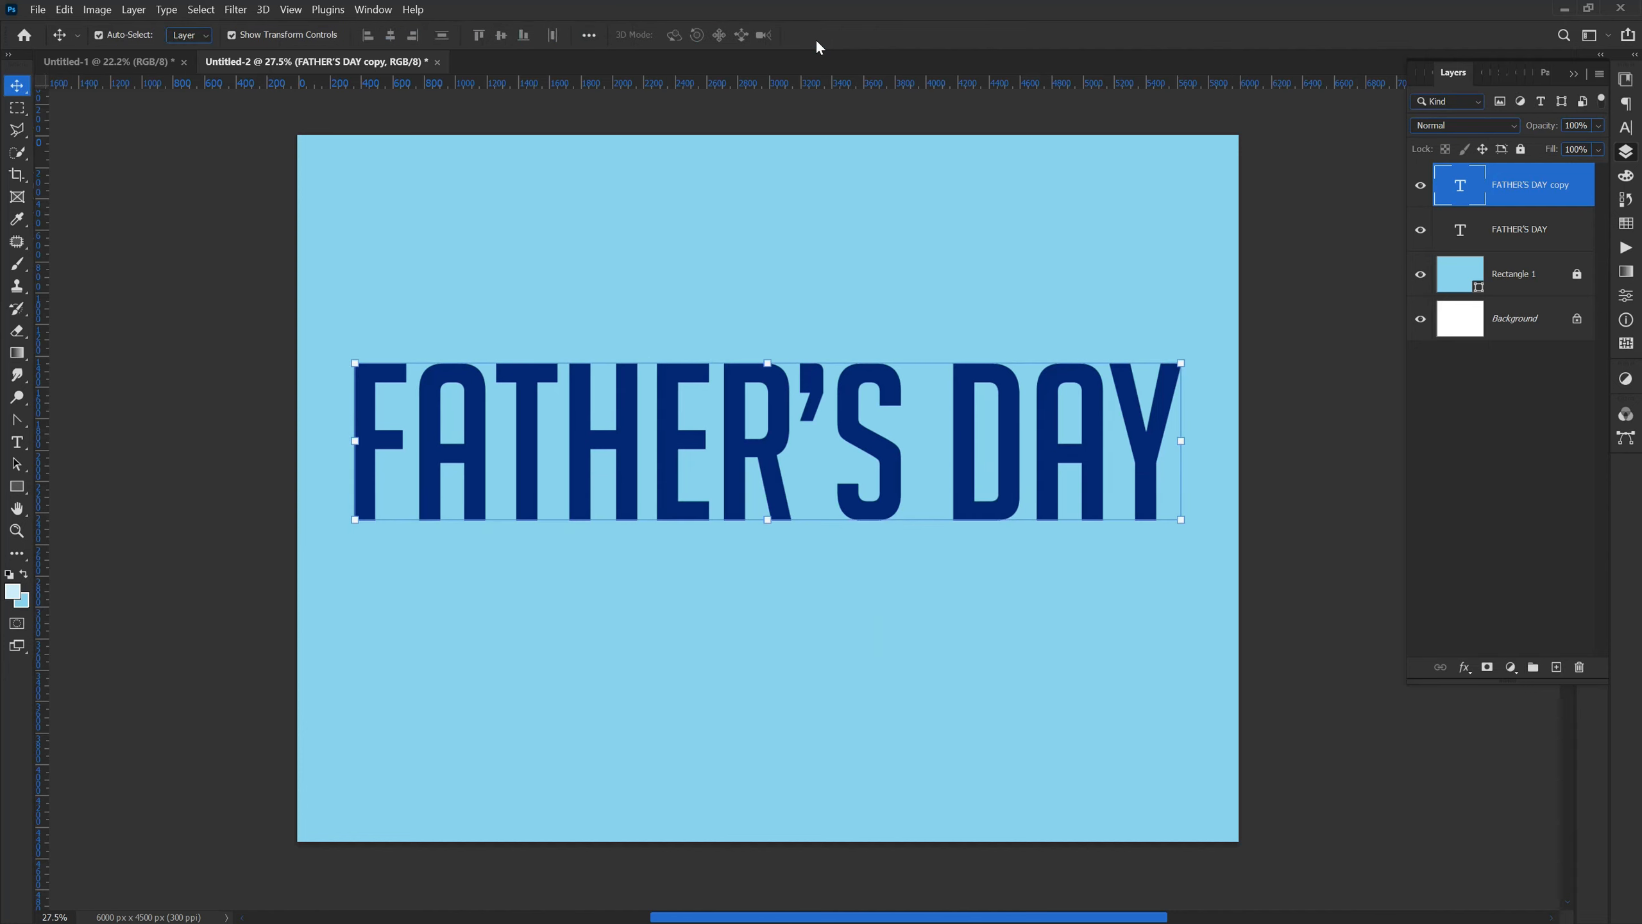
pyautogui.click(1541, 229)
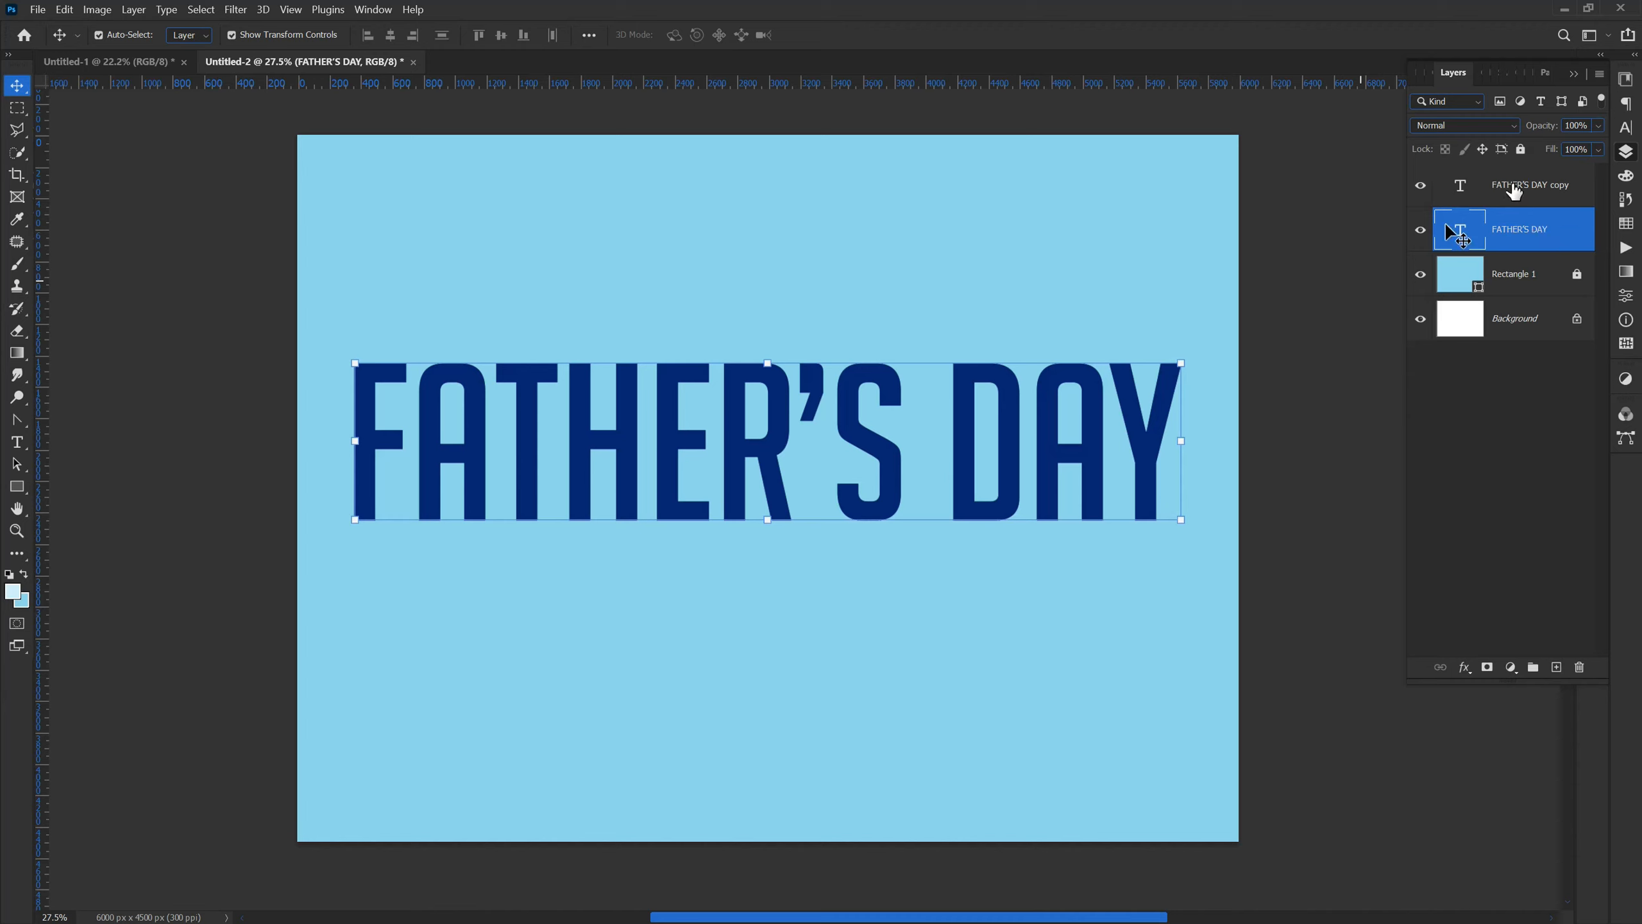
pyautogui.click(1555, 187)
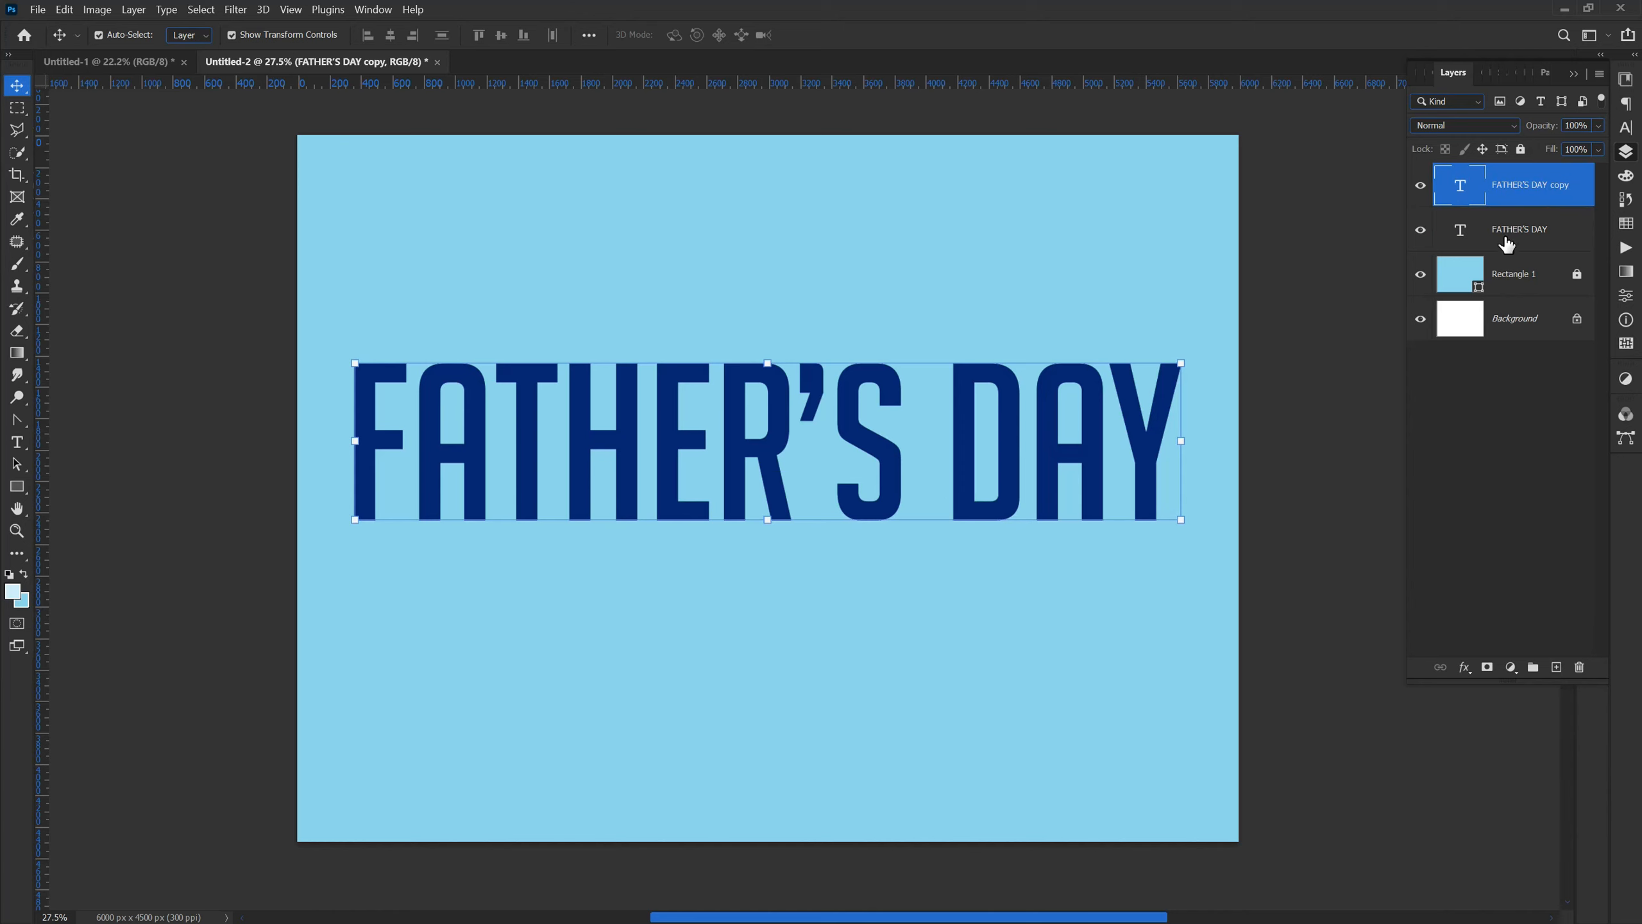
pyautogui.click(766, 523)
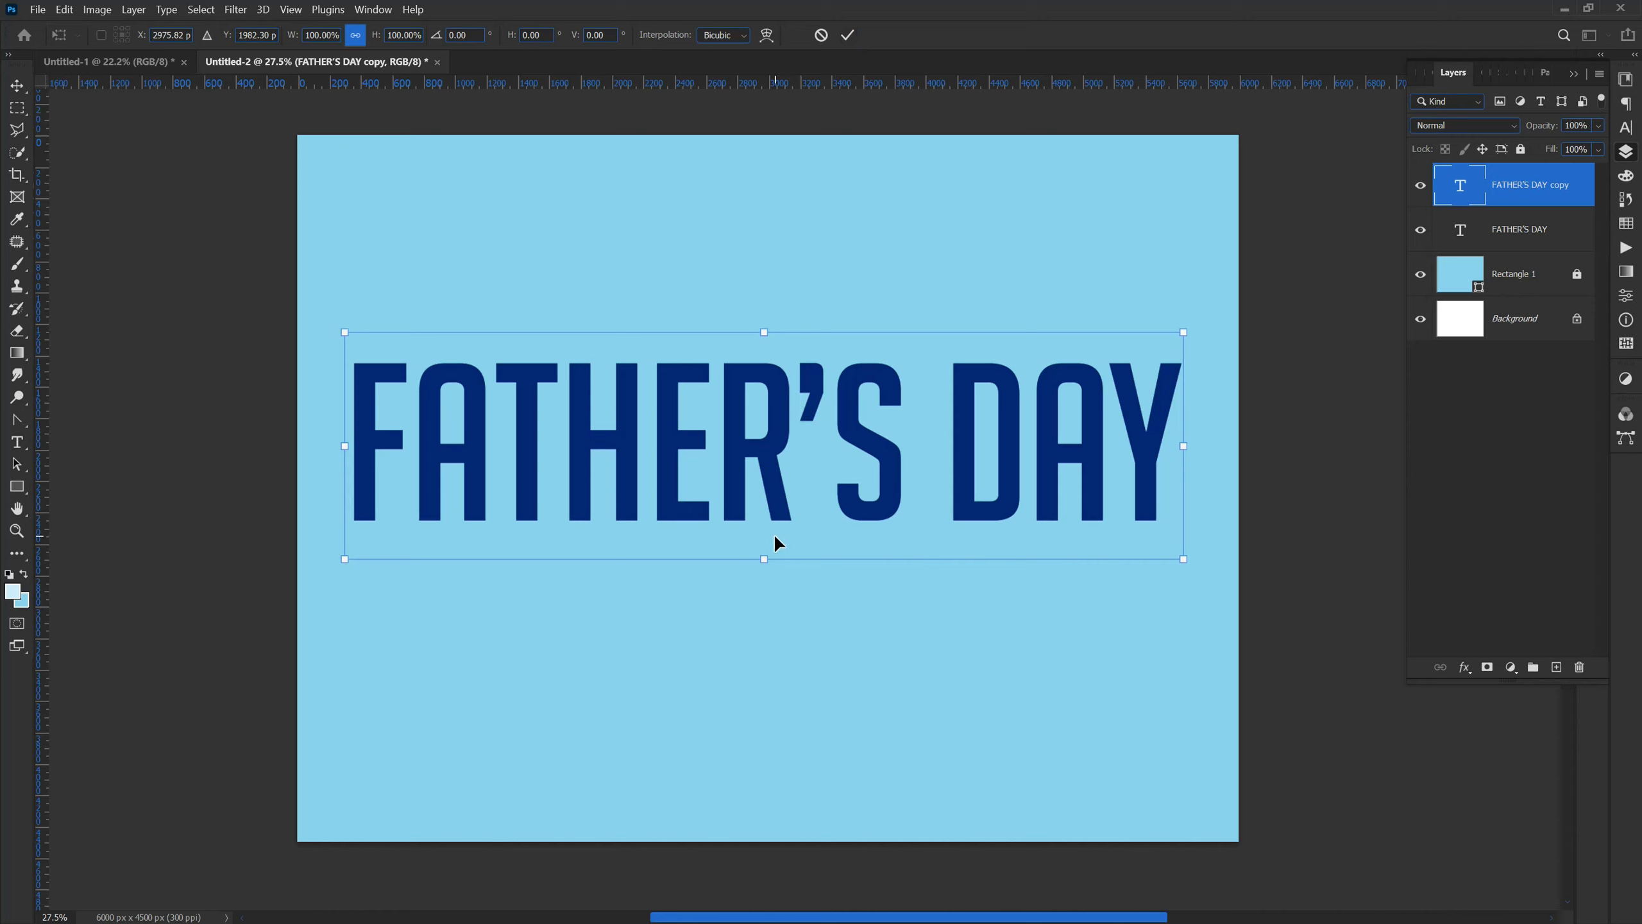
pyautogui.click(848, 35)
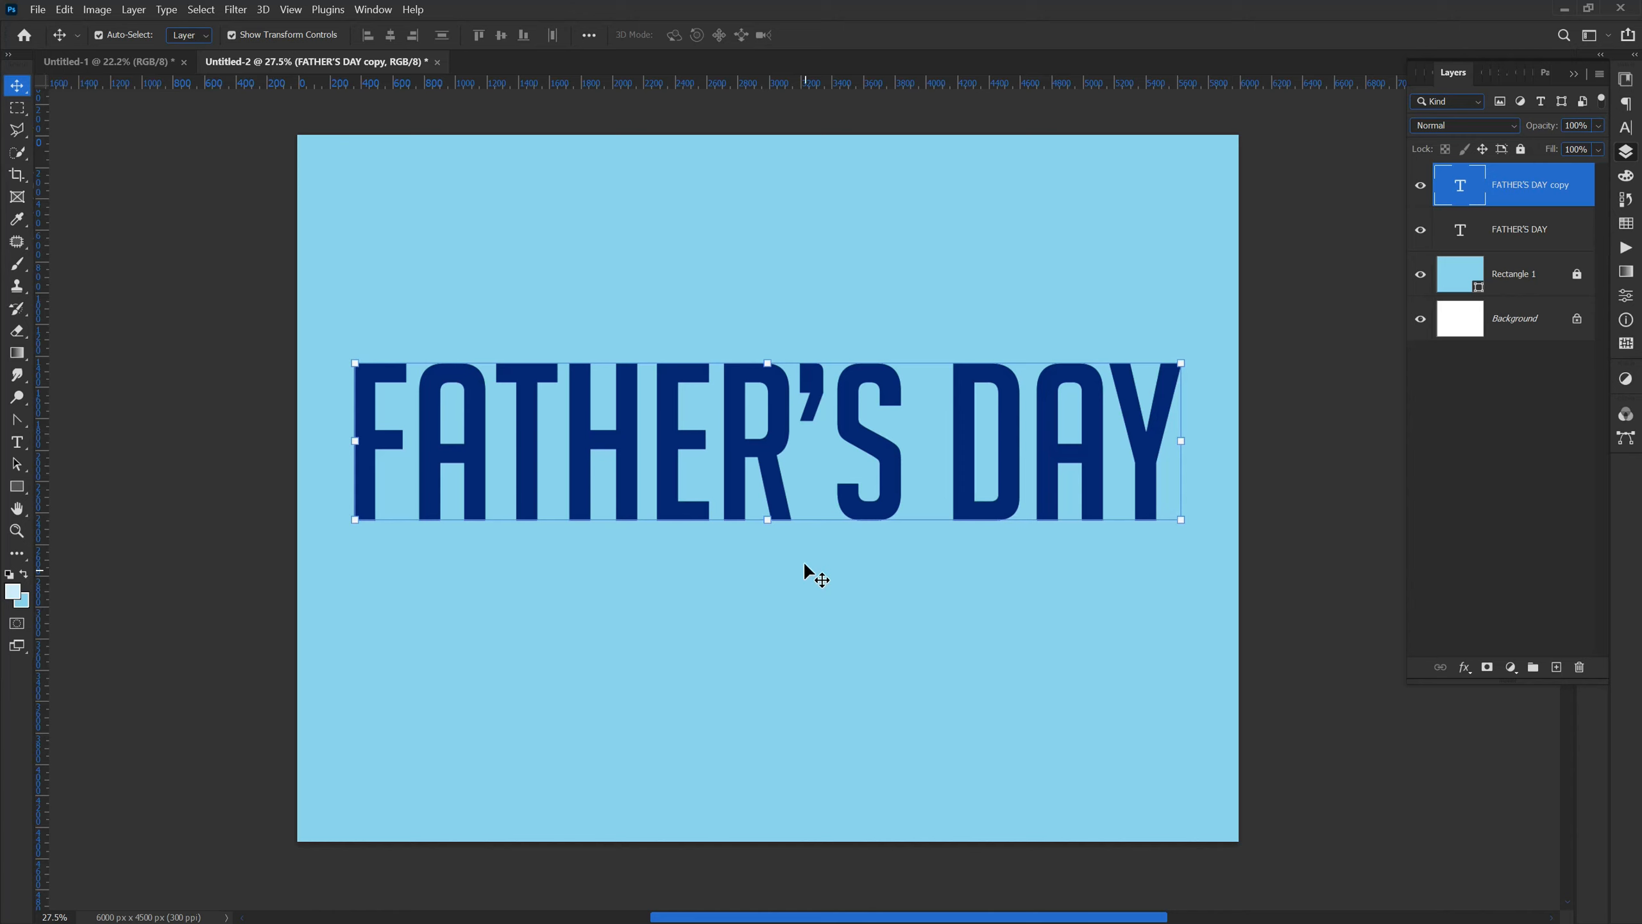
# Flip the "FATHER'S DAY copy" text vertically and move it straight down beneath the original heading, to a Y position of about 2912 px.
pyautogui.click(771, 525)
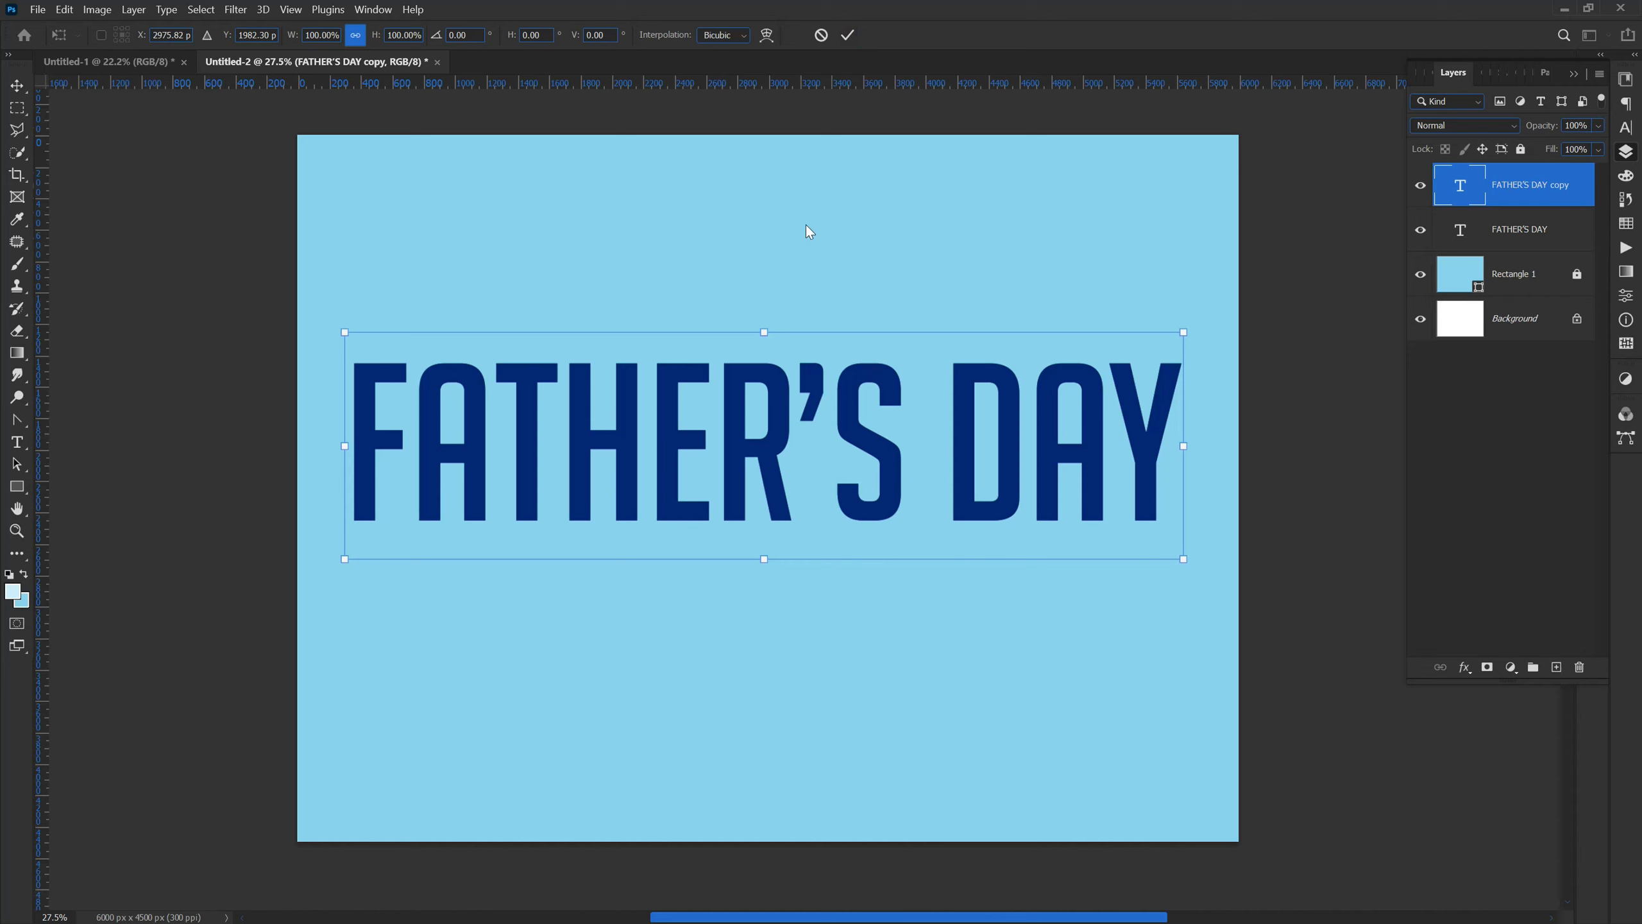
pyautogui.rightClick(732, 440)
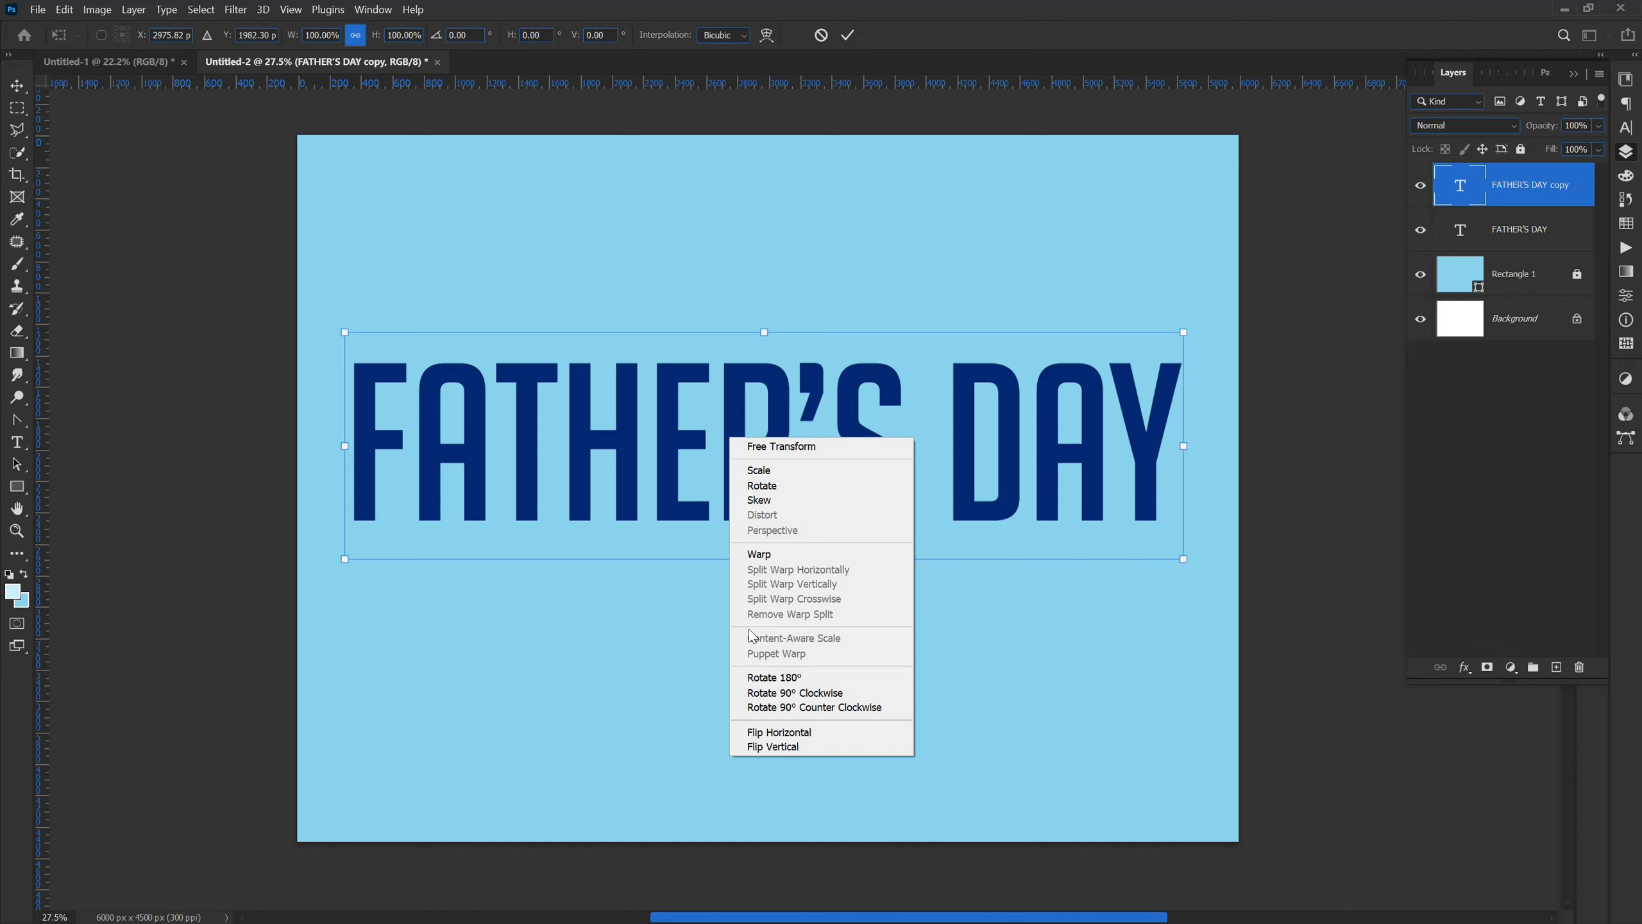
pyautogui.click(764, 747)
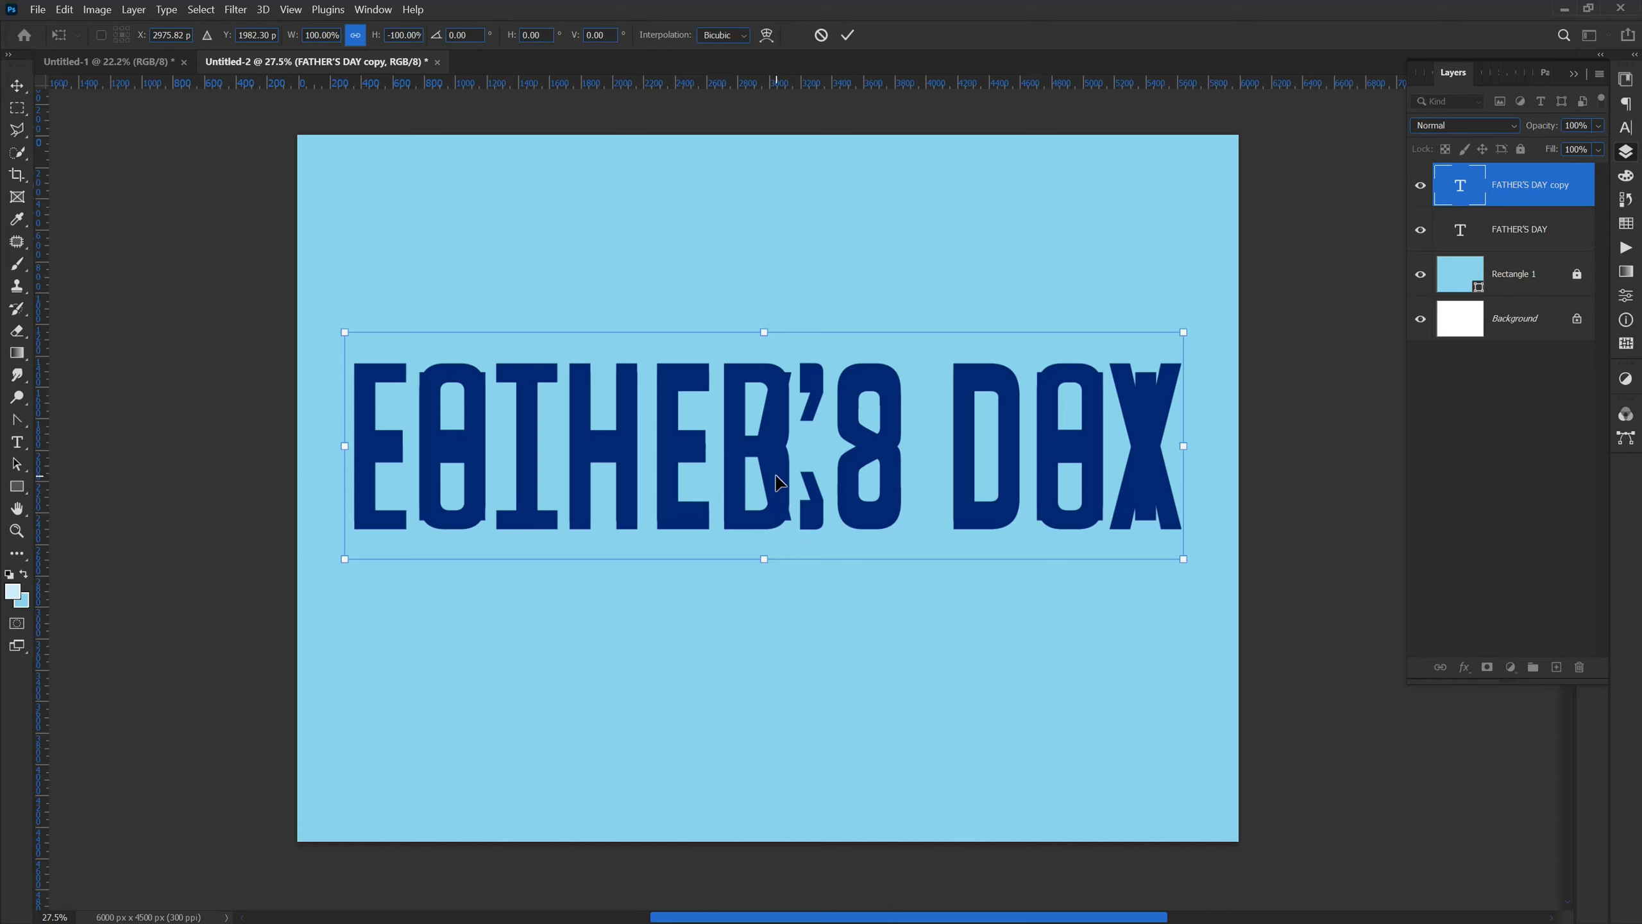
pyautogui.moveTo(777, 484); pyautogui.dragTo(775, 622)
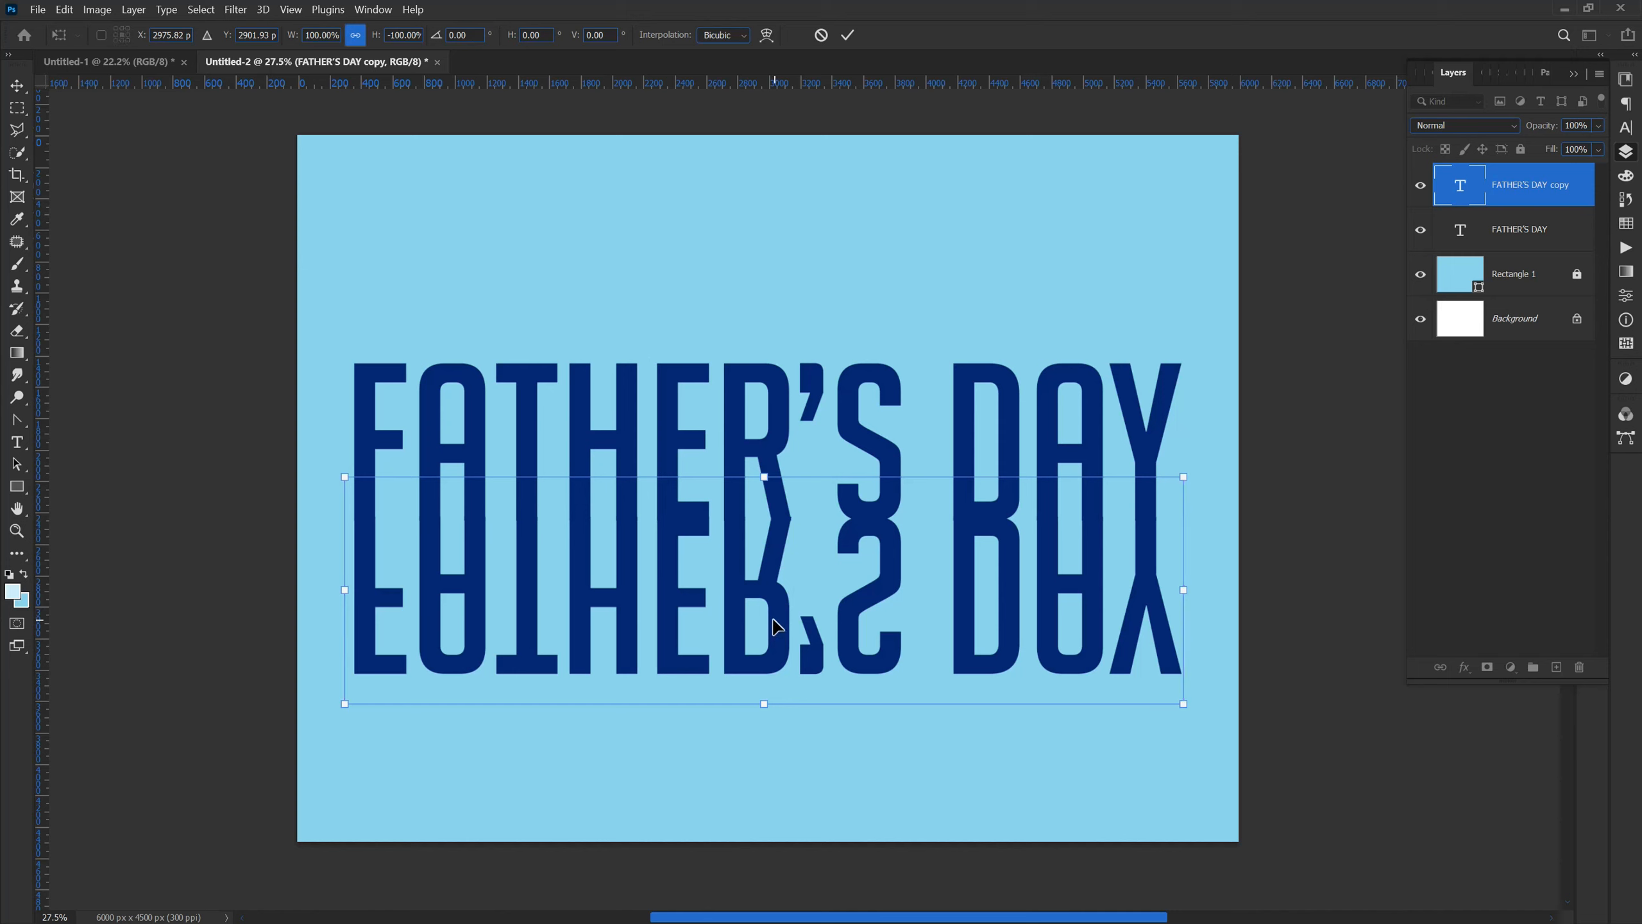
pyautogui.press('Down')
pyautogui.press('Down')
pyautogui.press('Return')
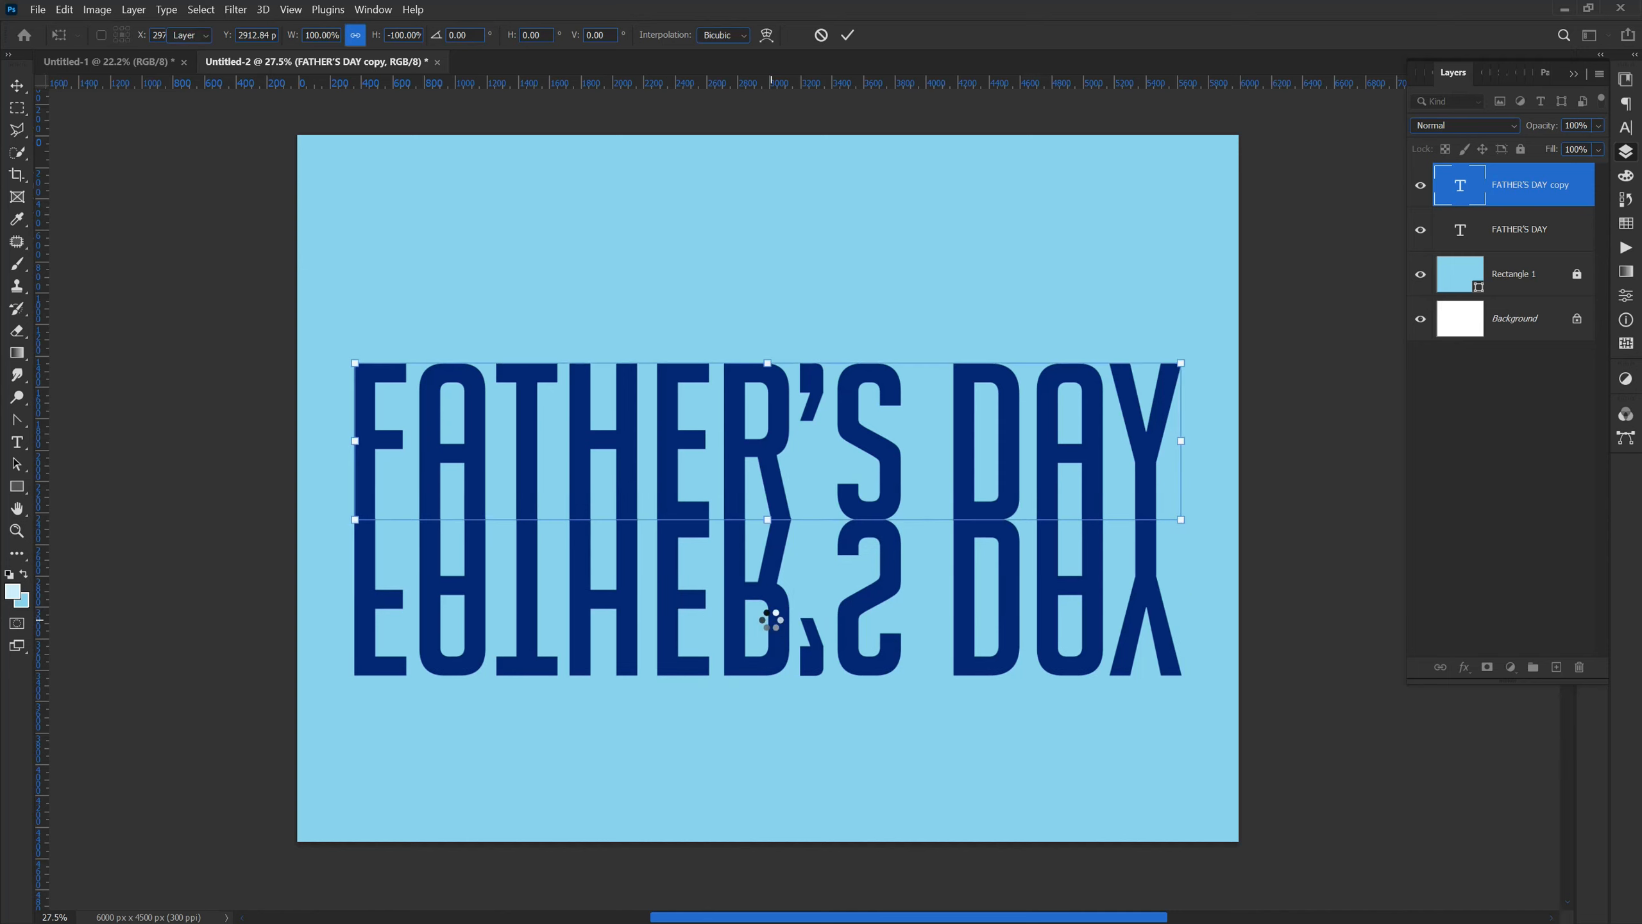
# Nudge the flipped copy vertically so its upper edge just meets the base of the original heading.
pyautogui.press('Down')
pyautogui.press('Down')
pyautogui.press('Down')
pyautogui.press('Down')
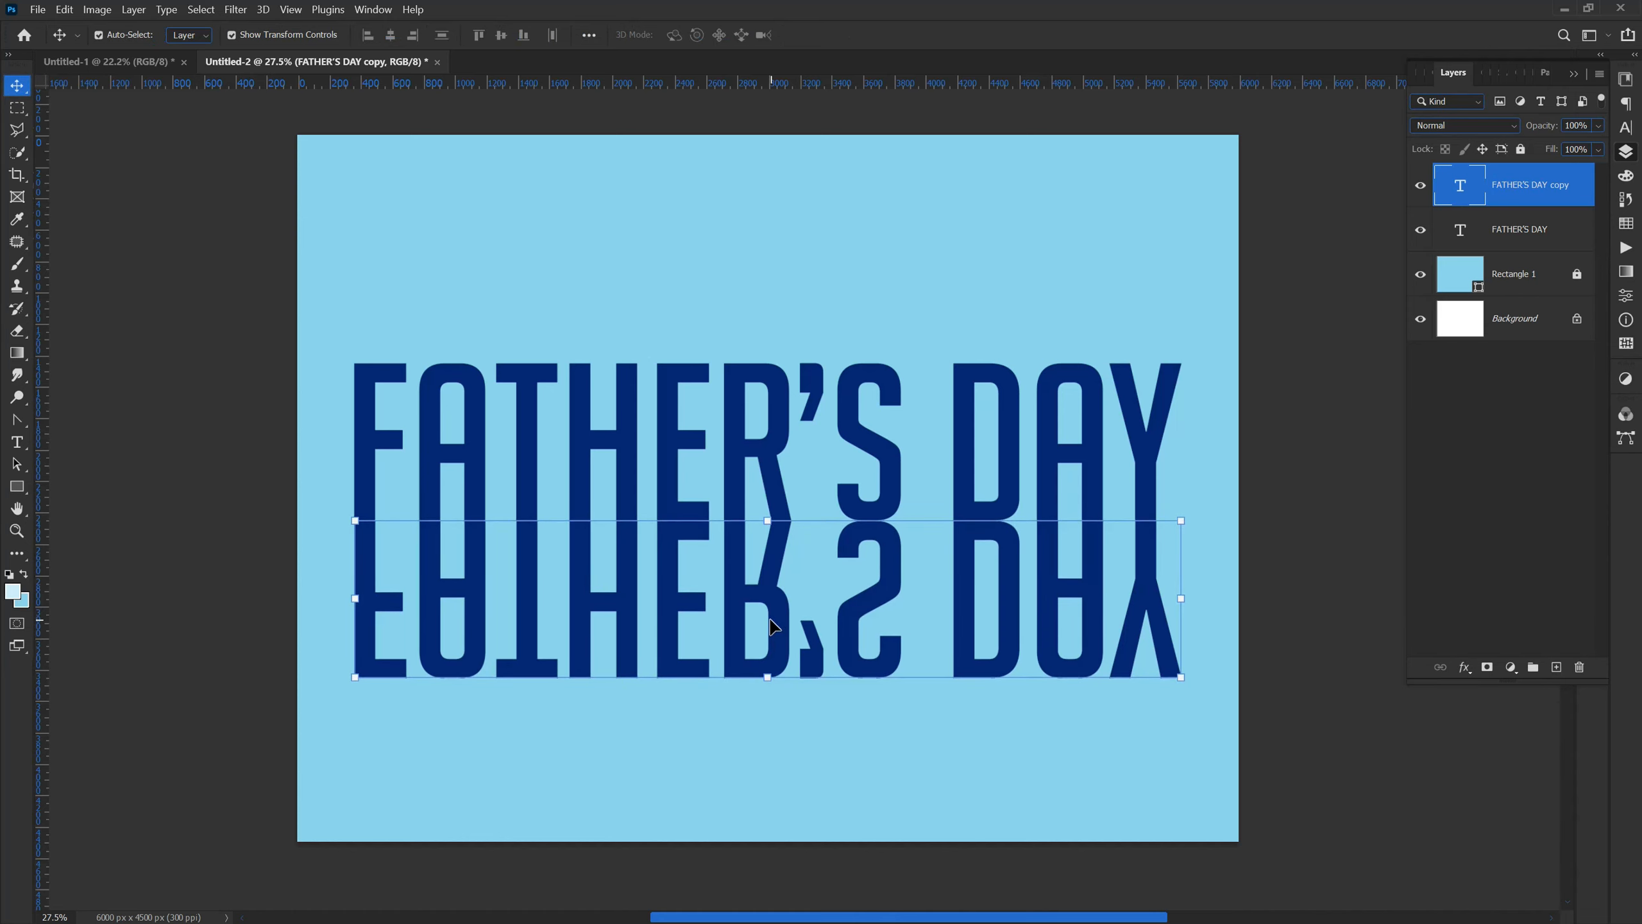
pyautogui.click(312, 568)
pyautogui.click(480, 585)
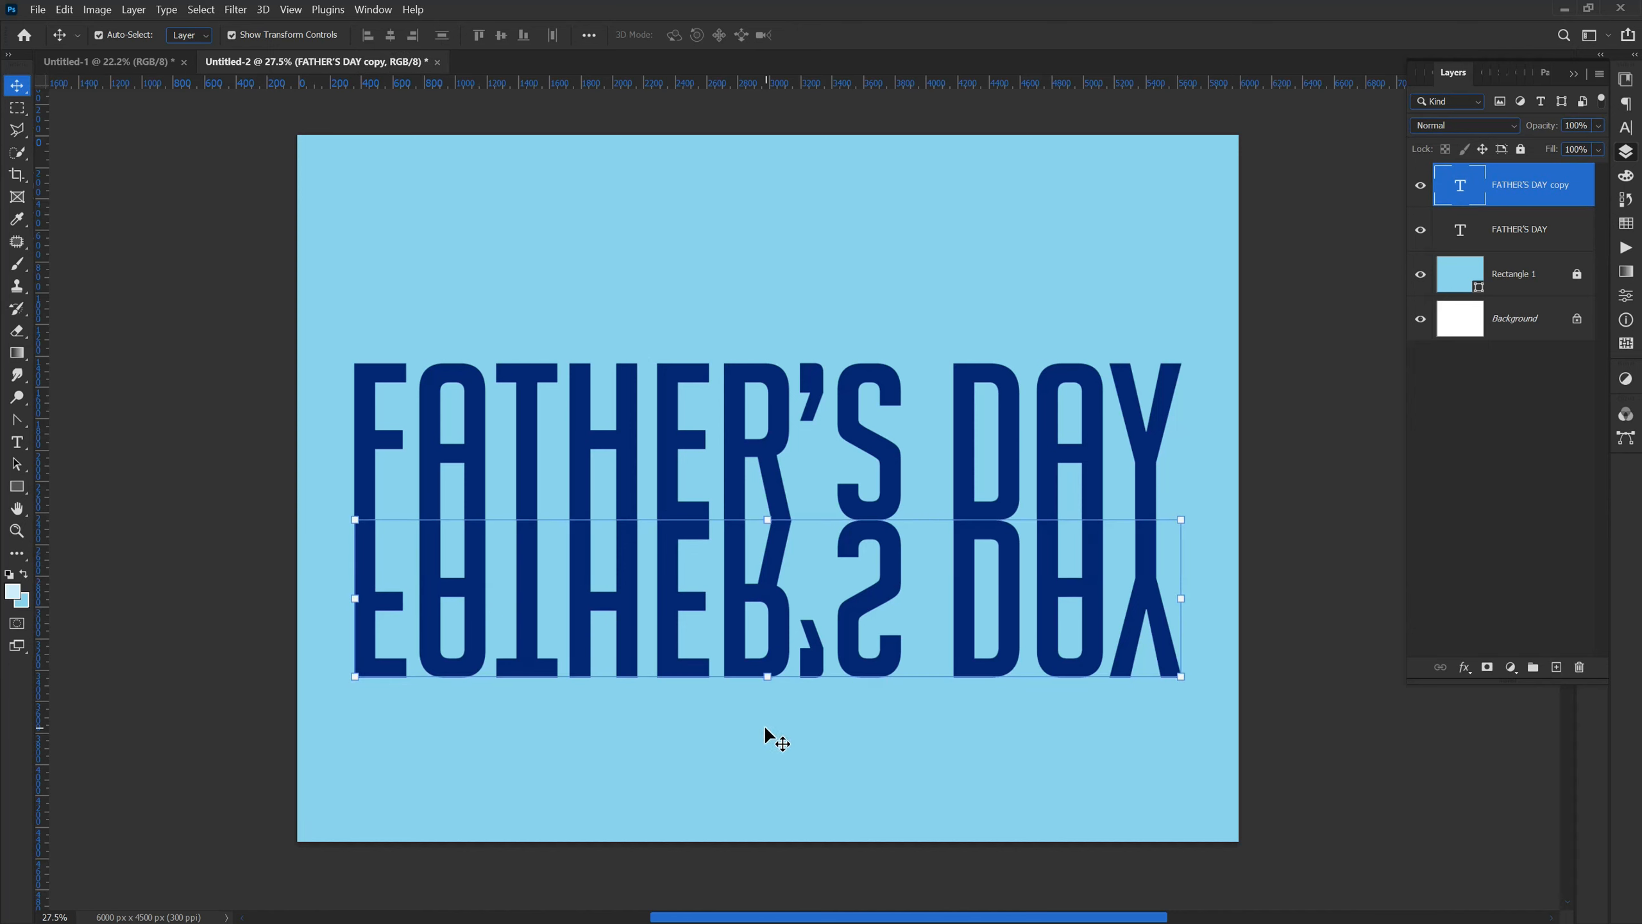
# Add a white layer mask to the flipped copy and fade its lower part with a soft black 2300 px brush.
pyautogui.click(1488, 667)
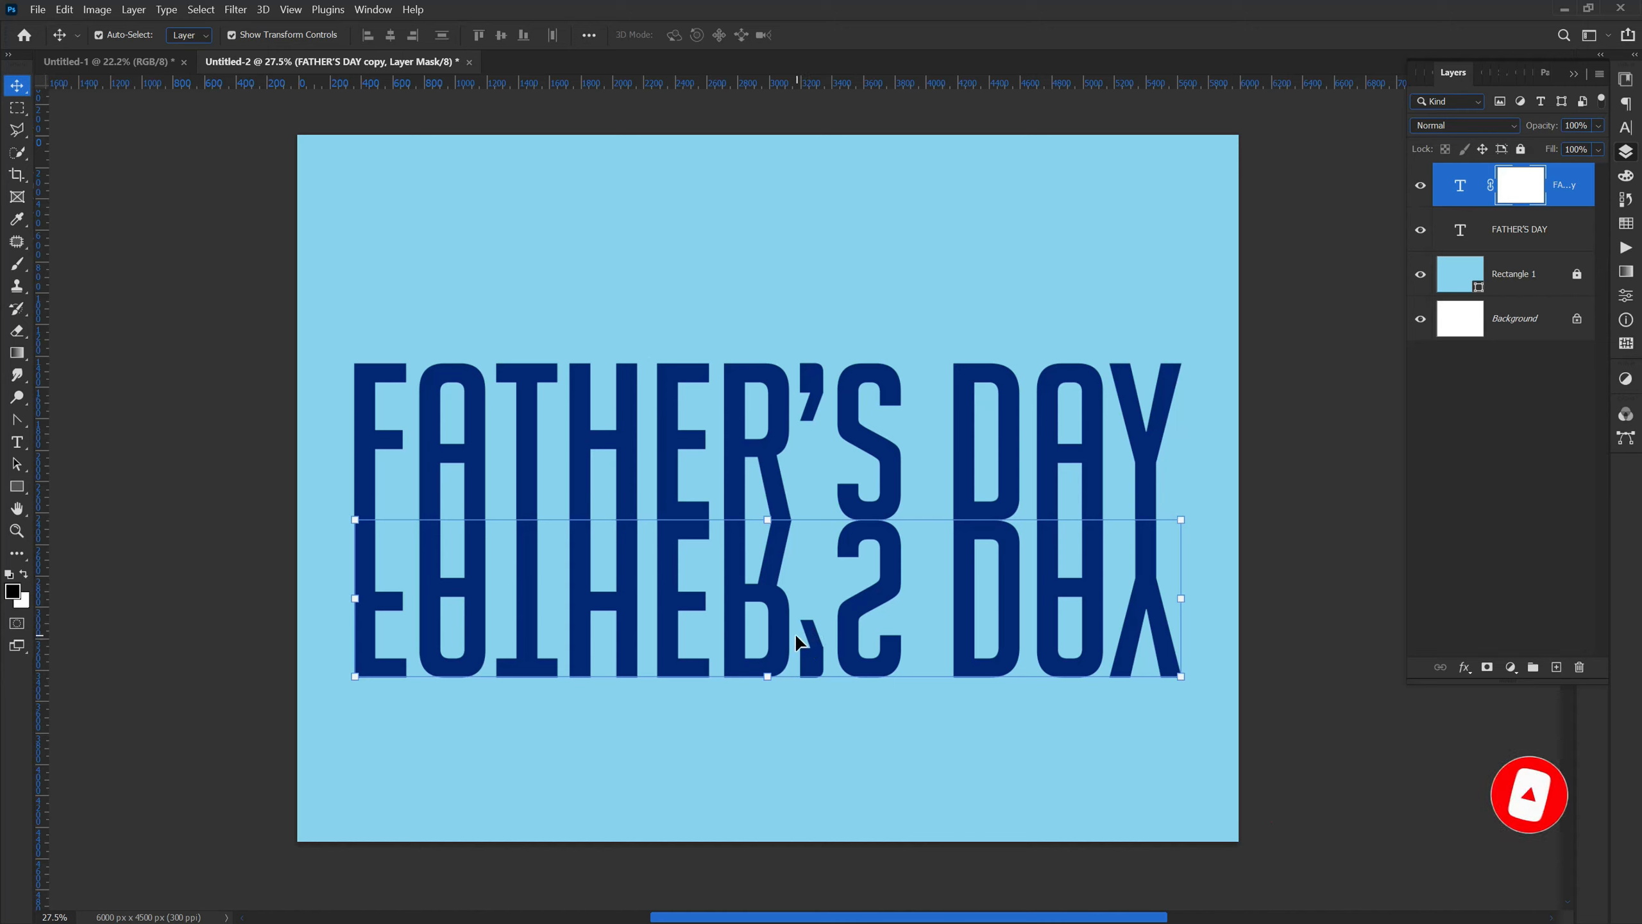
pyautogui.press('b')
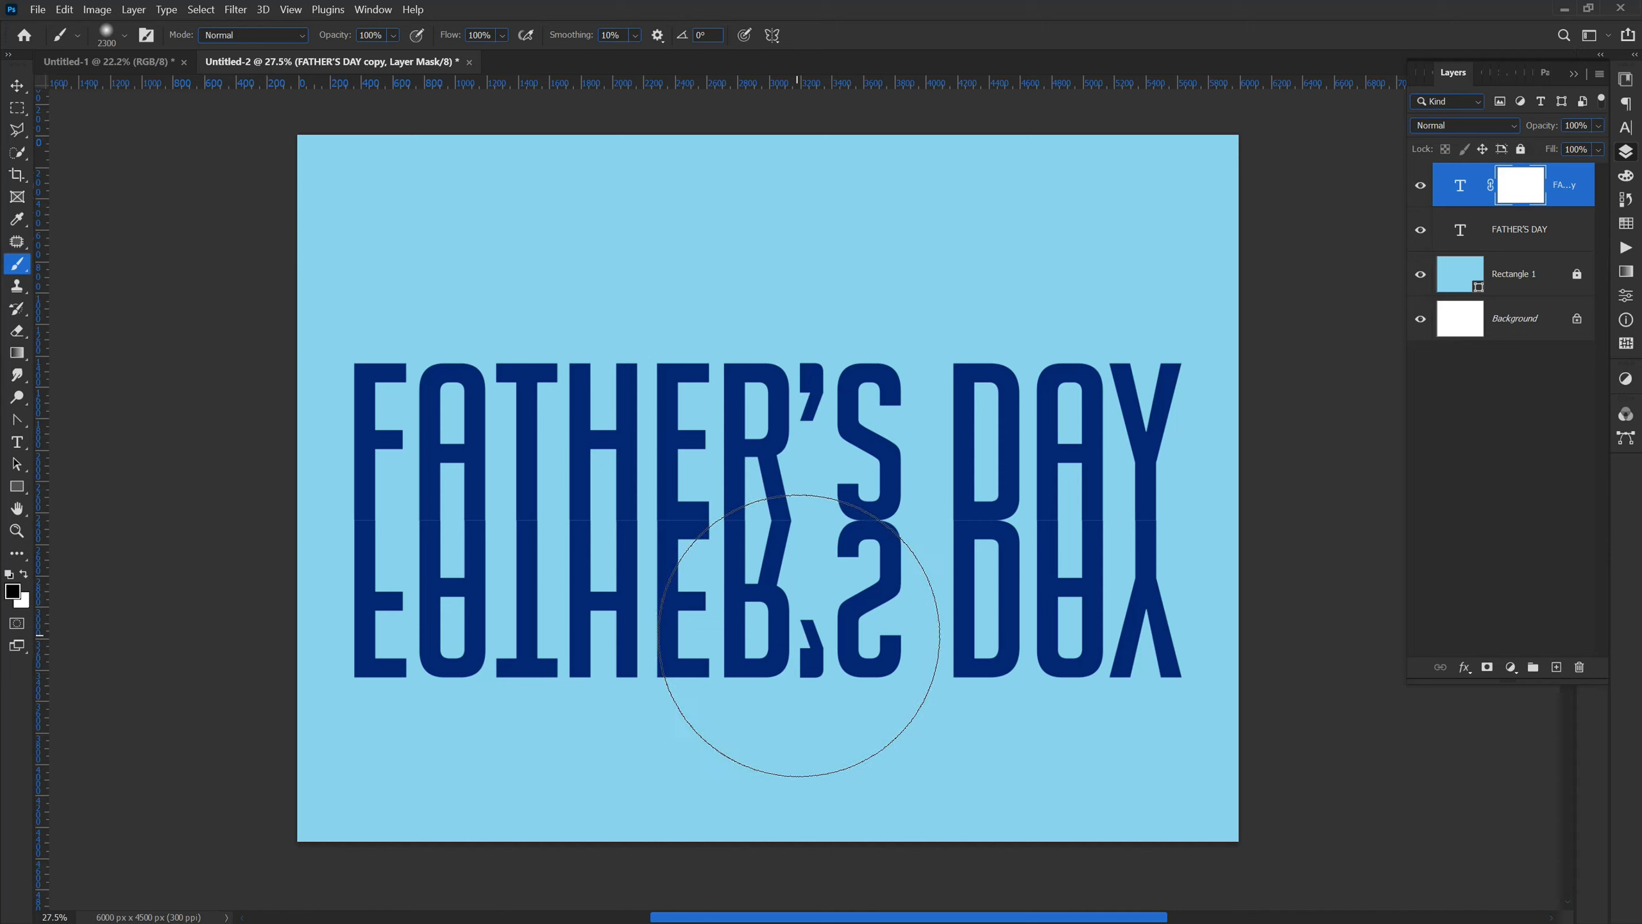
pyautogui.rightClick(18, 265)
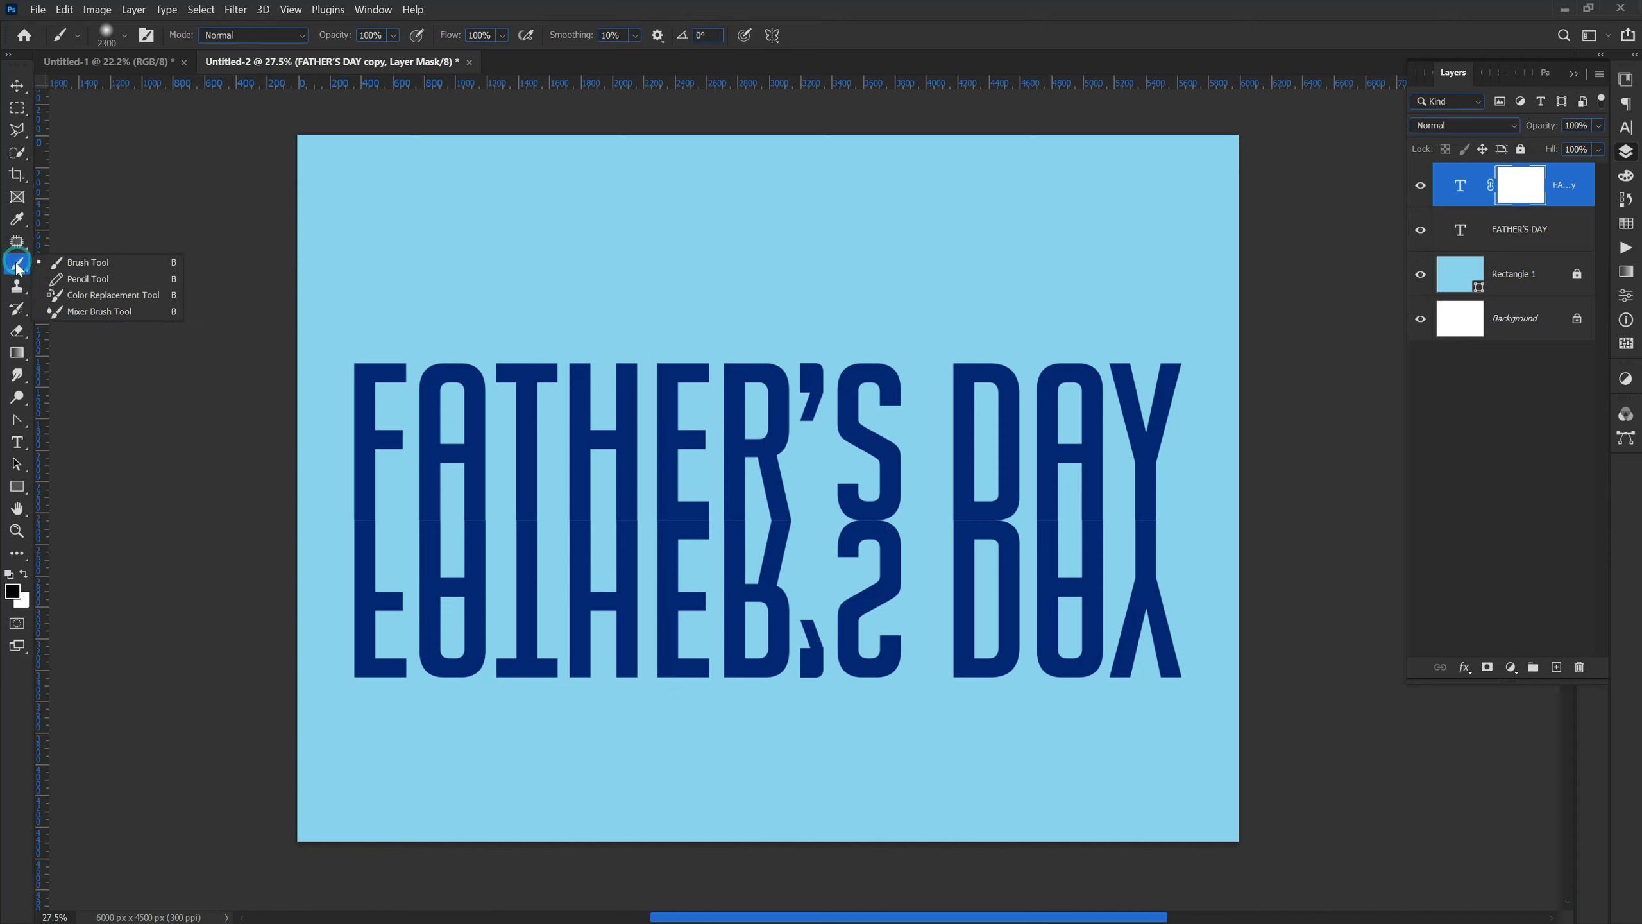
pyautogui.click(59, 263)
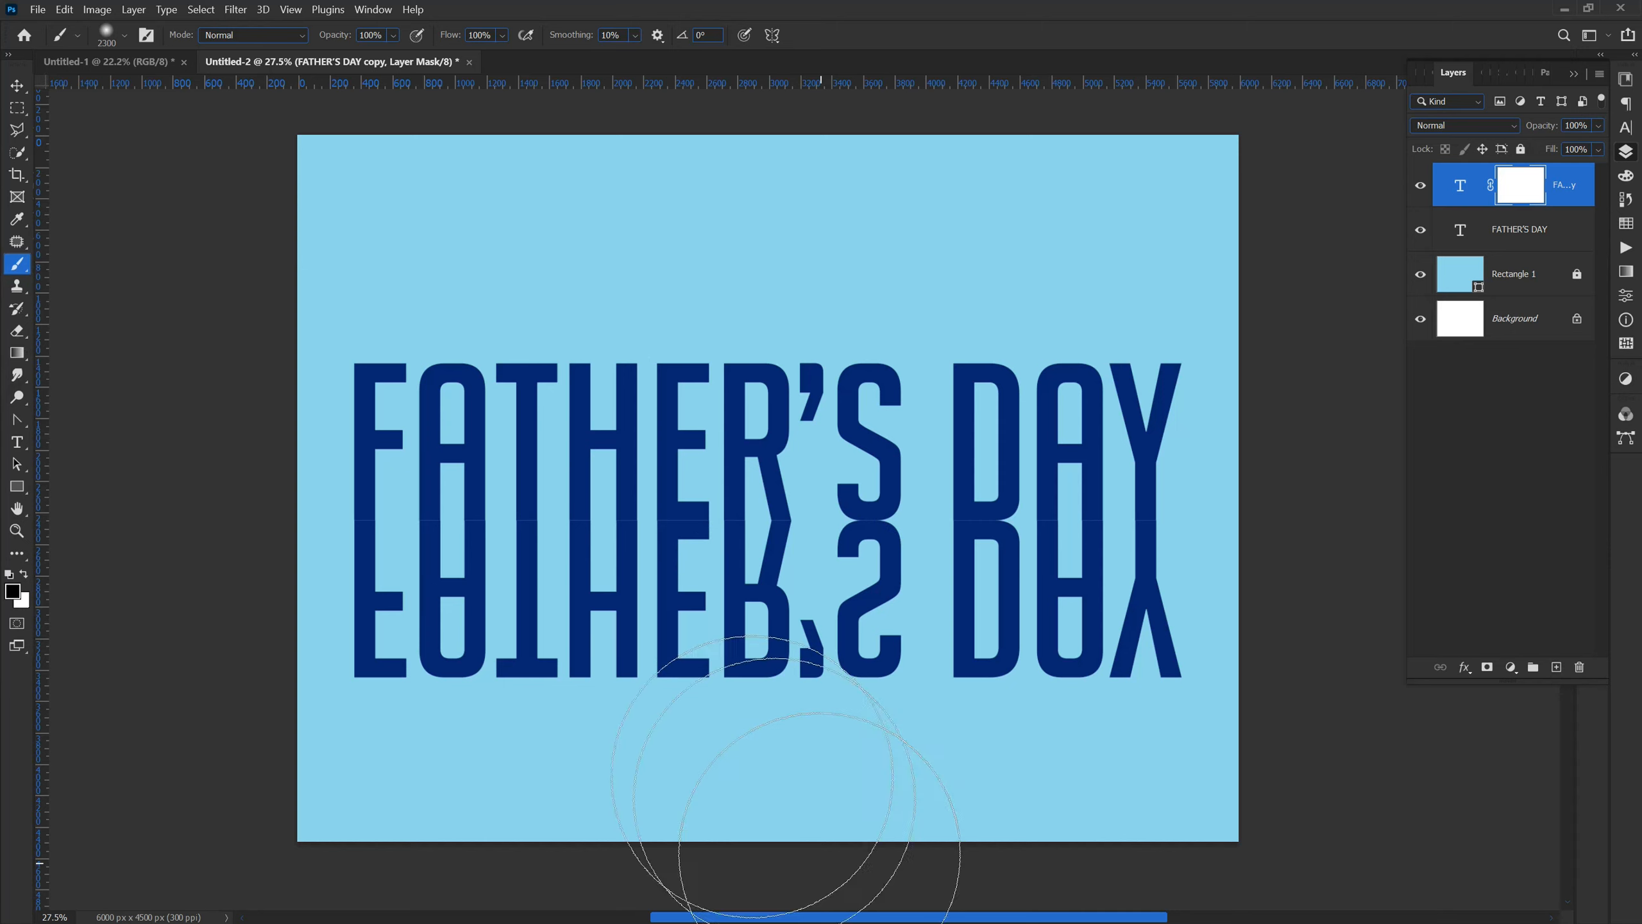
pyautogui.moveTo(366, 722)
pyautogui.mouseDown()
pyautogui.moveTo(466, 752)
pyautogui.moveTo(789, 781)
pyautogui.moveTo(1141, 757)
pyautogui.mouseUp()
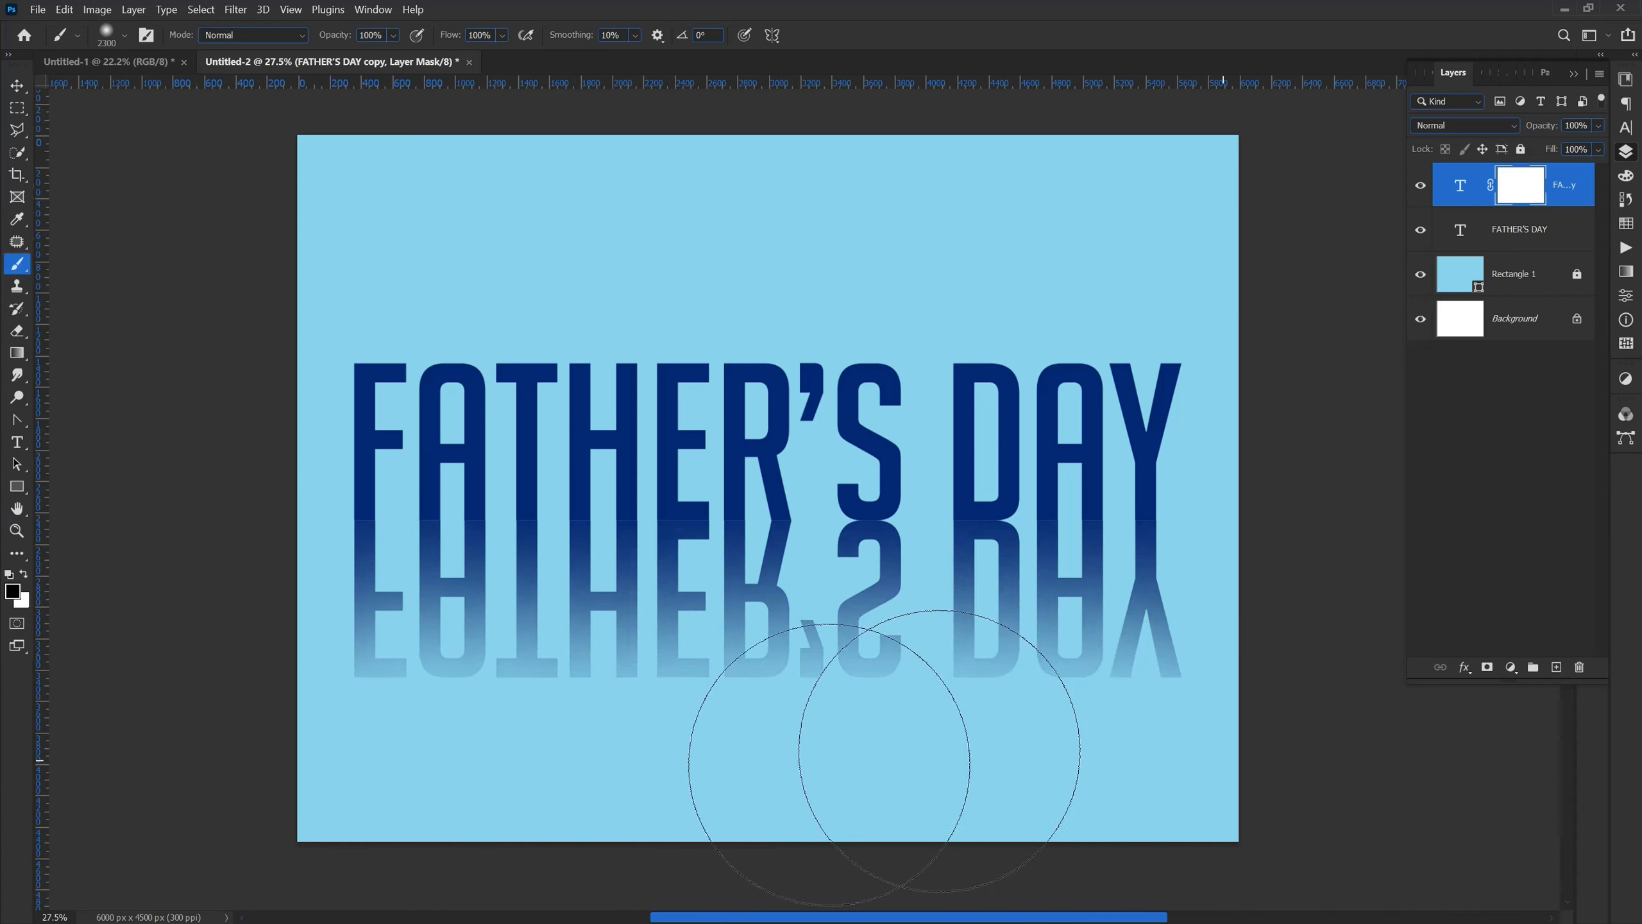
pyautogui.moveTo(352, 725); pyautogui.dragTo(1157, 727)
pyautogui.moveTo(348, 752)
pyautogui.mouseDown()
pyautogui.moveTo(800, 696)
pyautogui.moveTo(1264, 697)
pyautogui.mouseUp()
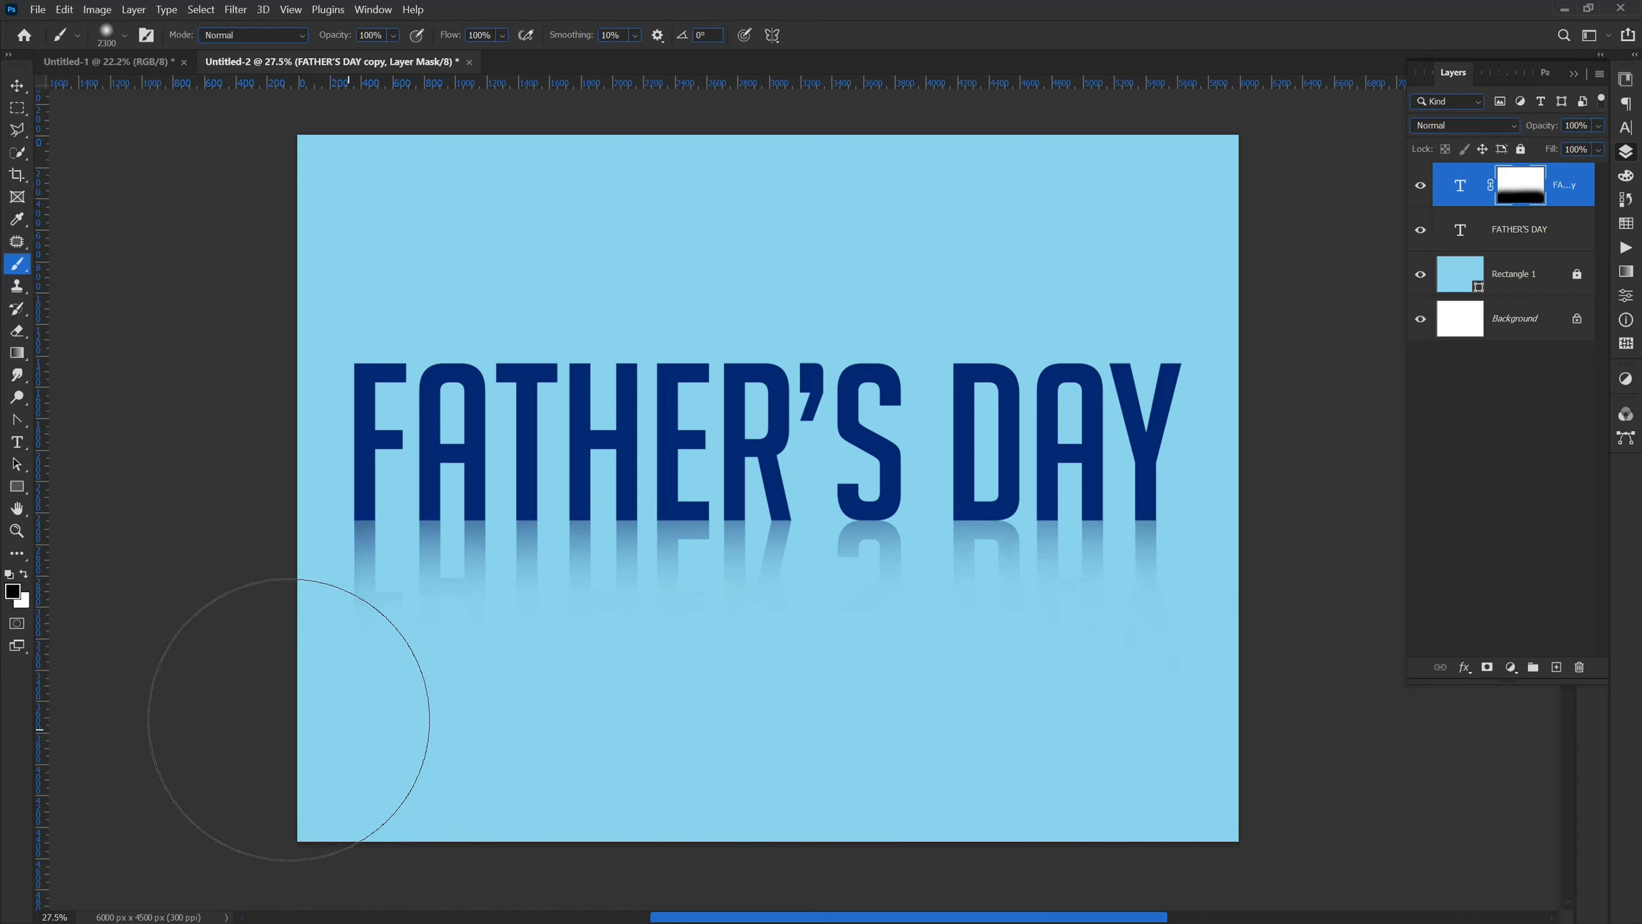
pyautogui.moveTo(297, 689); pyautogui.dragTo(542, 737)
pyautogui.scroll(-2, 550, 330)
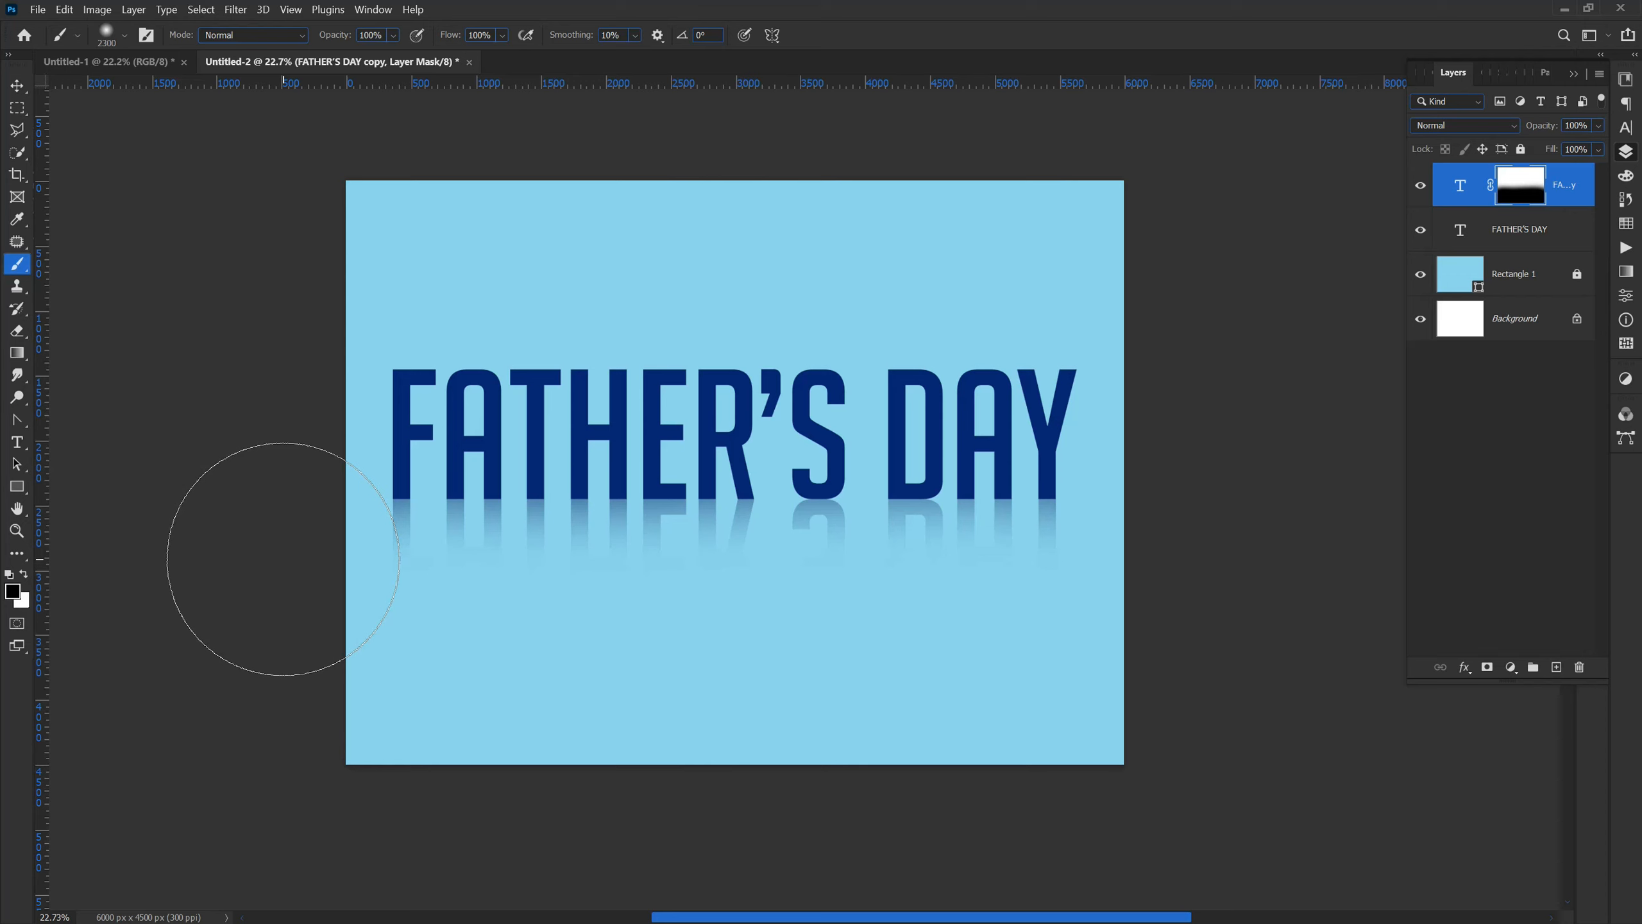
# Undo the mask strokes, then try a lighter black fade along the lower part of the flipped copy and undo it.
pyautogui.hotkey('ctrl', 'z')
pyautogui.hotkey('ctrl', 'z')
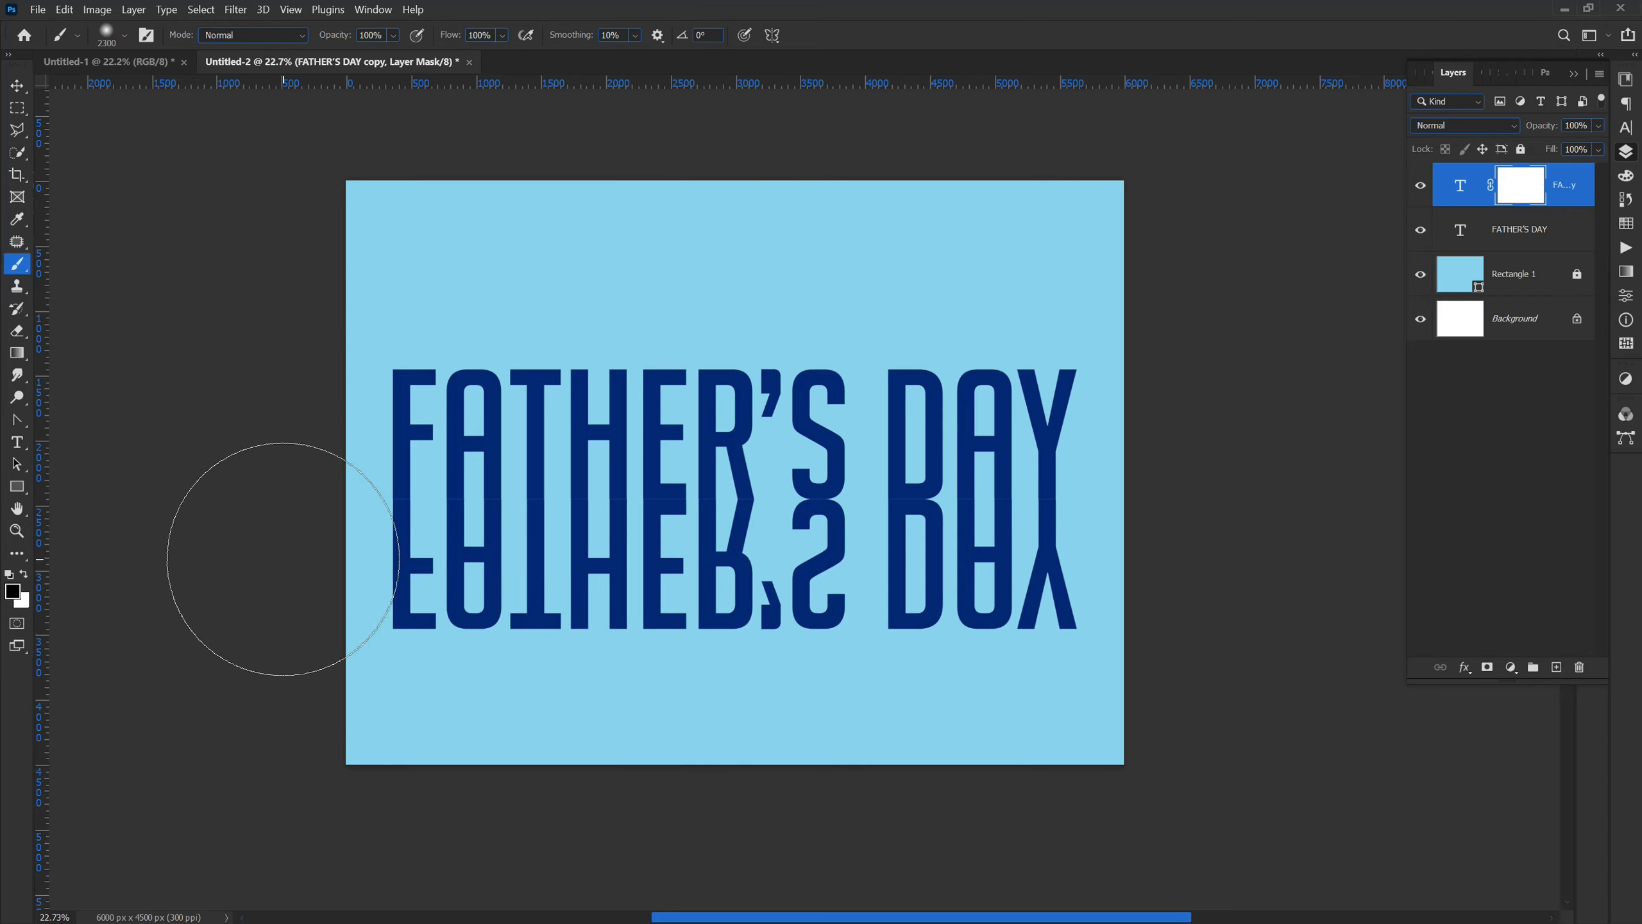
pyautogui.moveTo(330, 679)
pyautogui.mouseDown()
pyautogui.moveTo(951, 710)
pyautogui.moveTo(1176, 675)
pyautogui.moveTo(754, 704)
pyautogui.moveTo(297, 670)
pyautogui.moveTo(585, 706)
pyautogui.moveTo(1134, 664)
pyautogui.moveTo(978, 647)
pyautogui.moveTo(654, 652)
pyautogui.moveTo(238, 690)
pyautogui.mouseUp()
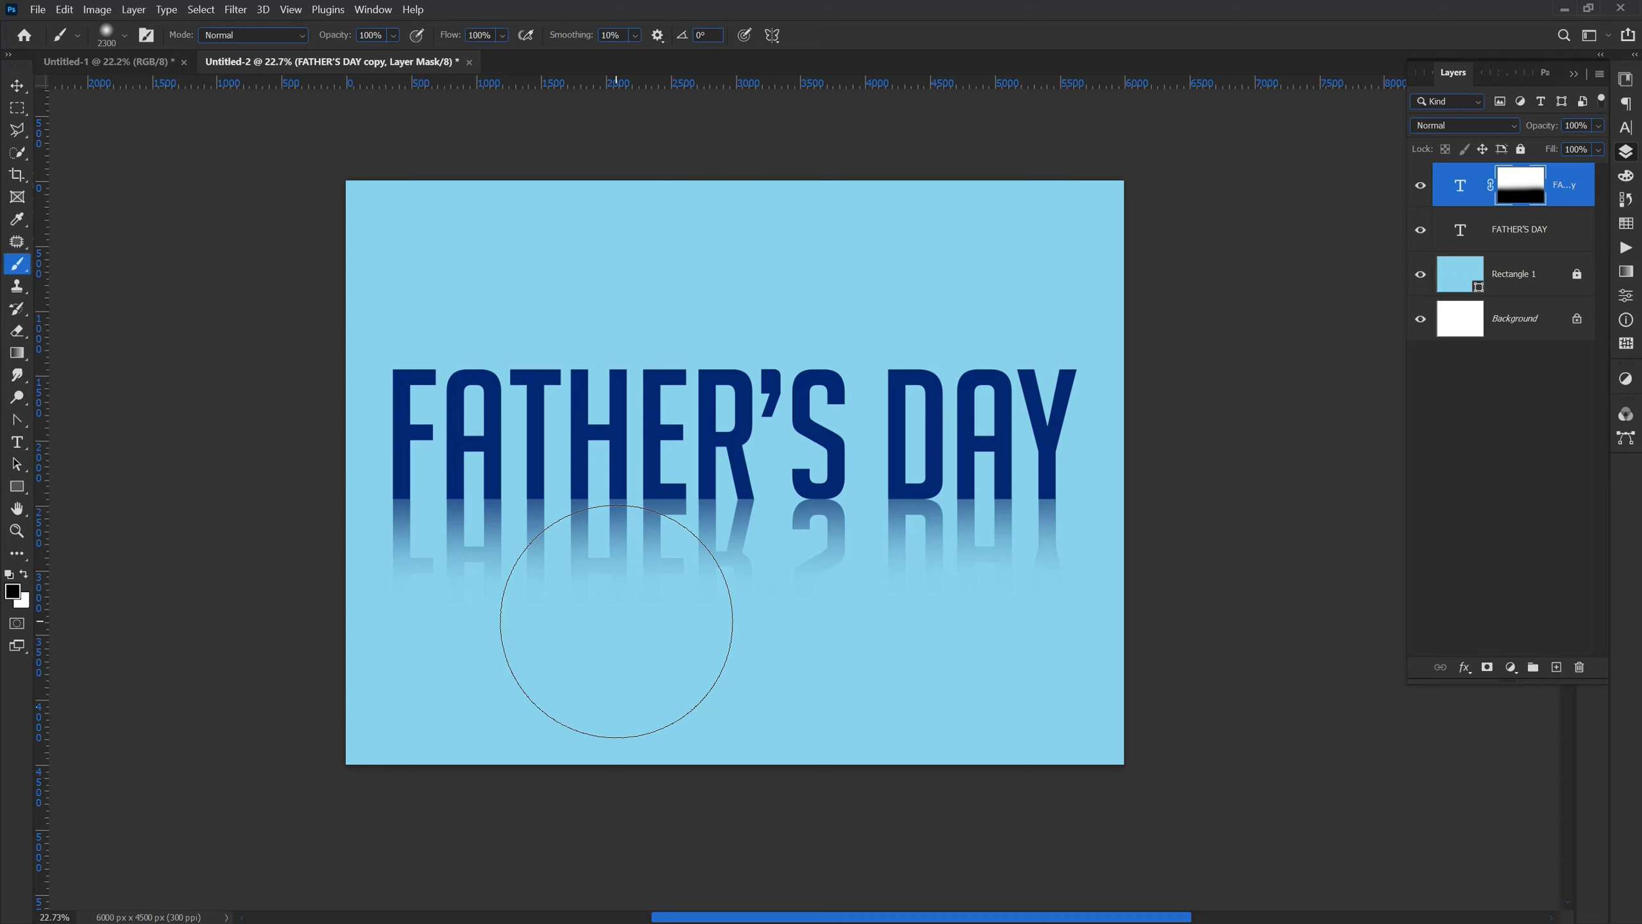
pyautogui.hotkey('ctrl', 'BackSpace')
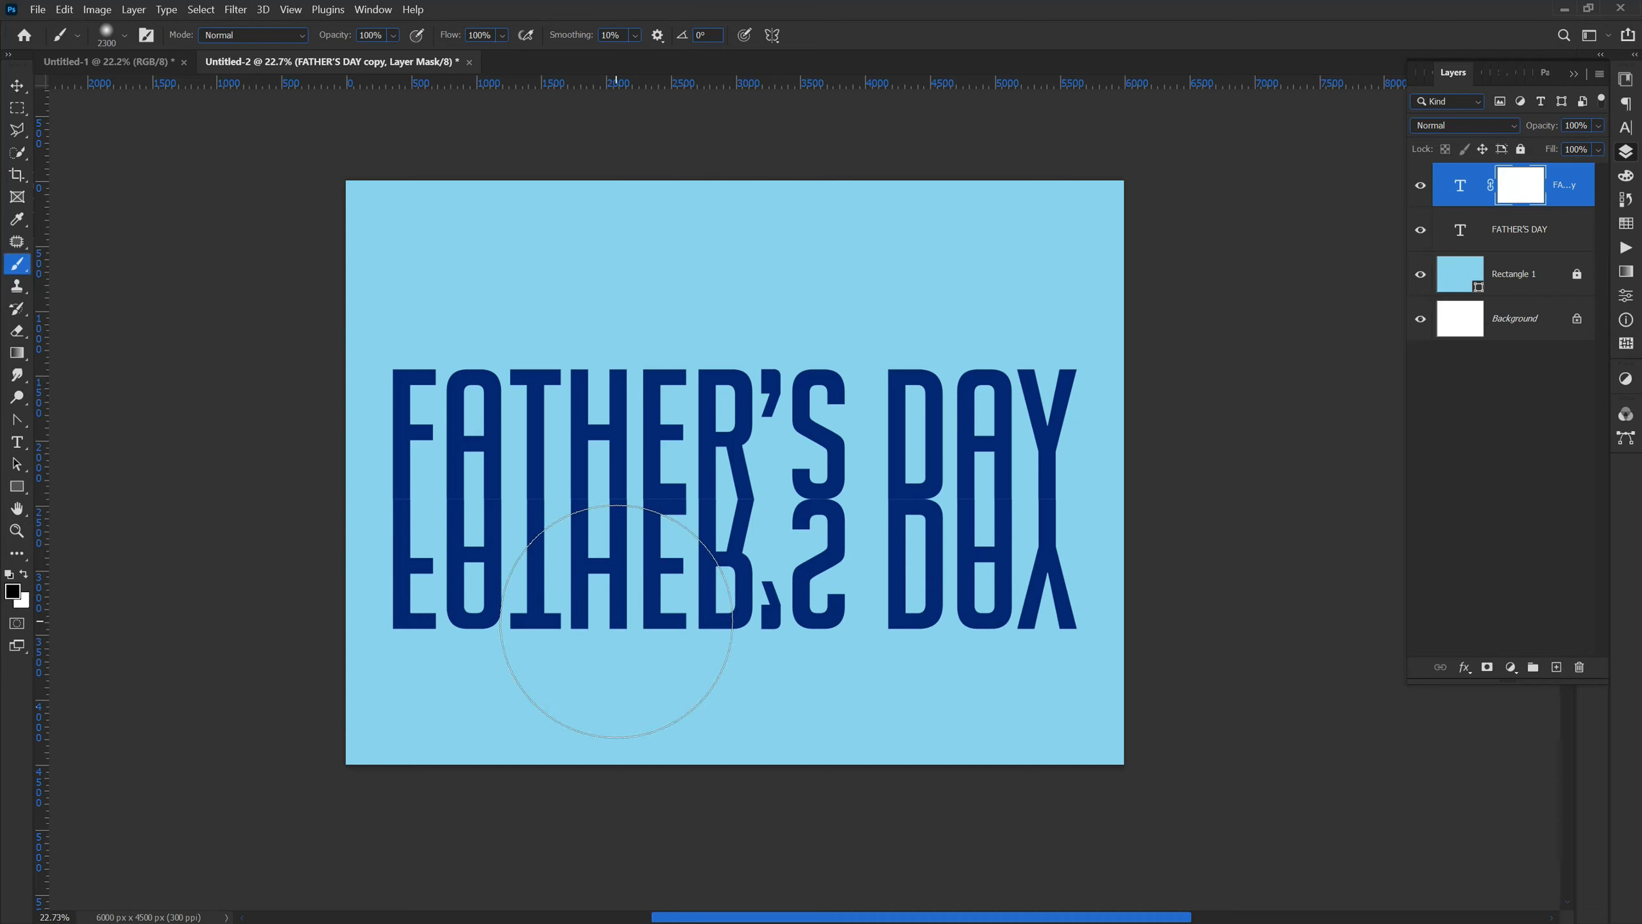
# Delete the layer mask from the flipped copy.
pyautogui.click(17, 84)
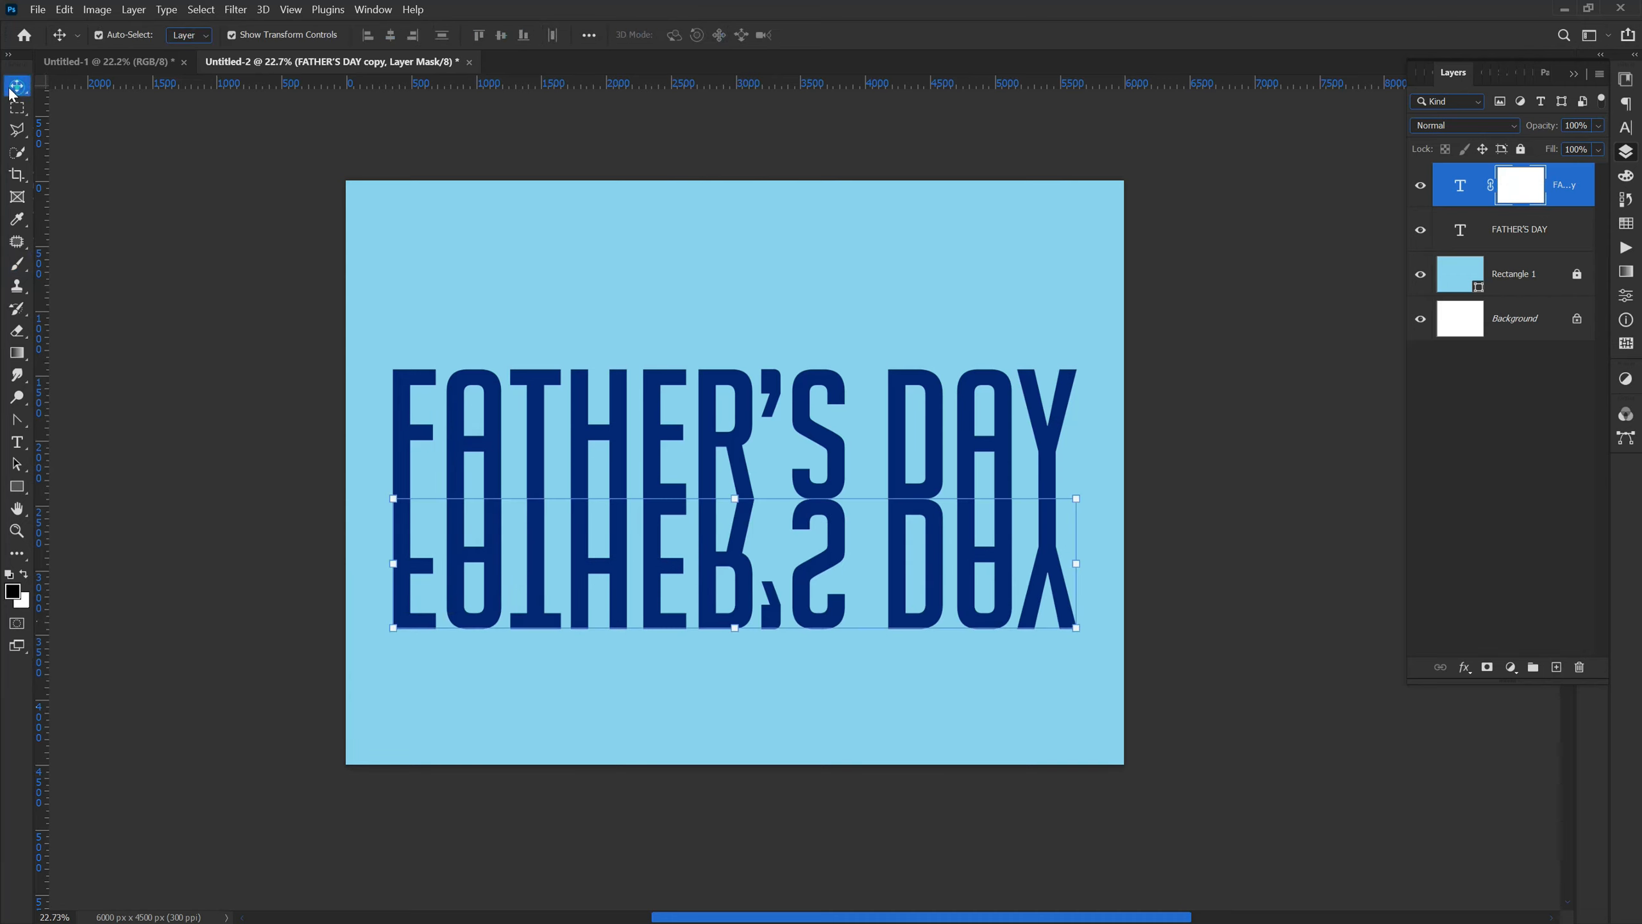
pyautogui.rightClick(1504, 193)
pyautogui.click(1507, 219)
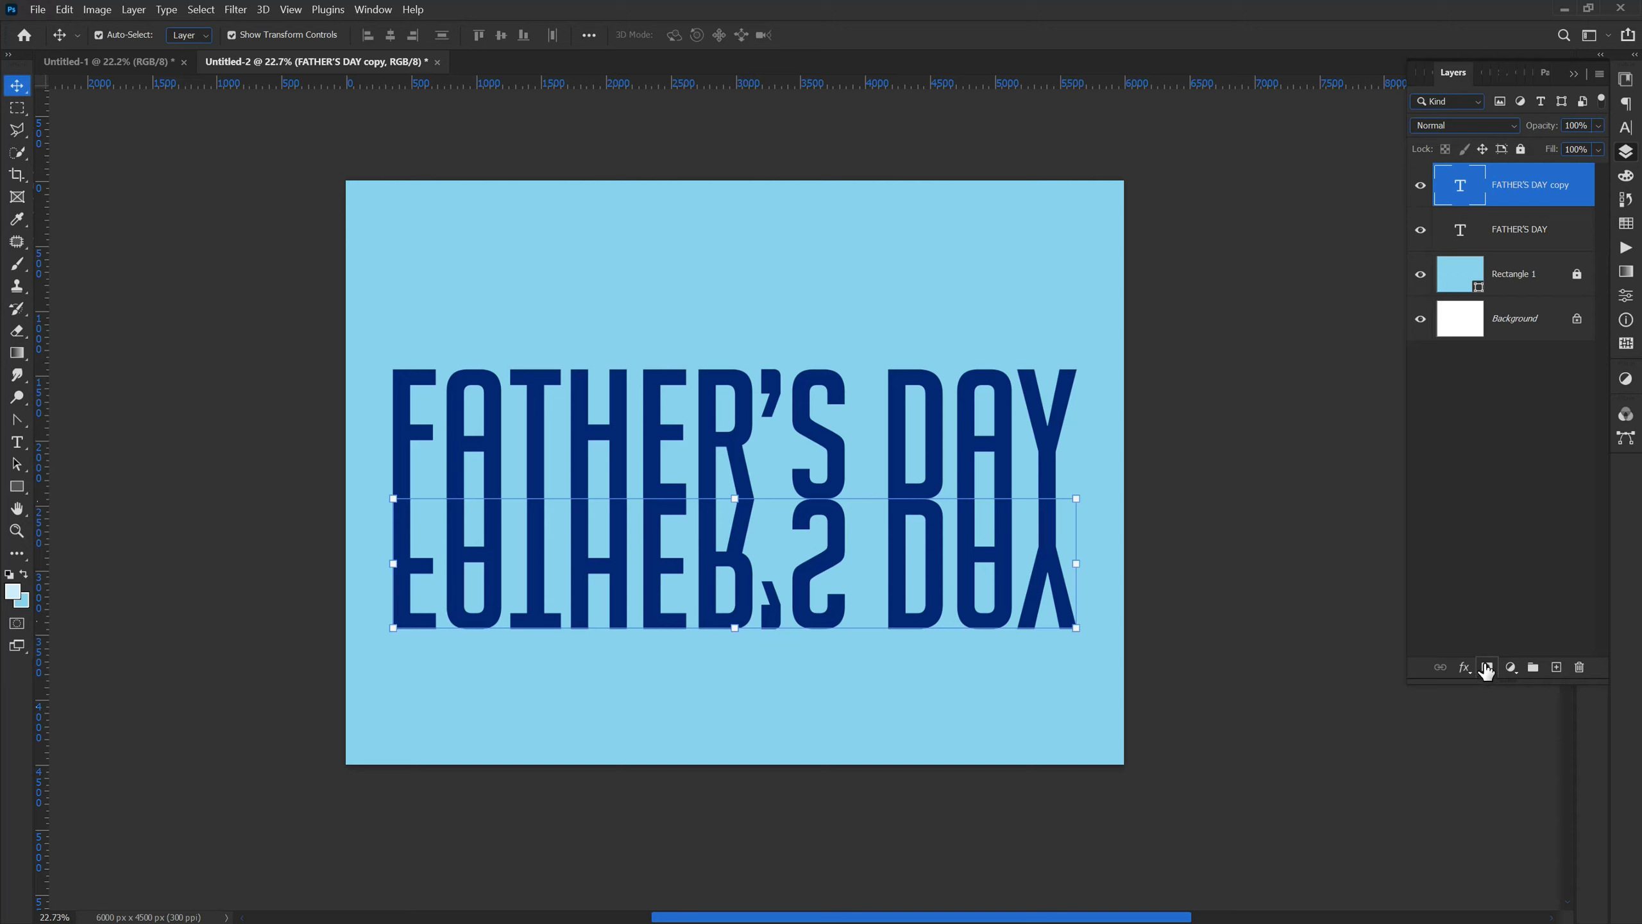
# Add a single black, hide-all layer mask to the flipped copy.
pyautogui.keyDown('alt'); pyautogui.click(1485, 670); pyautogui.keyUp('alt')
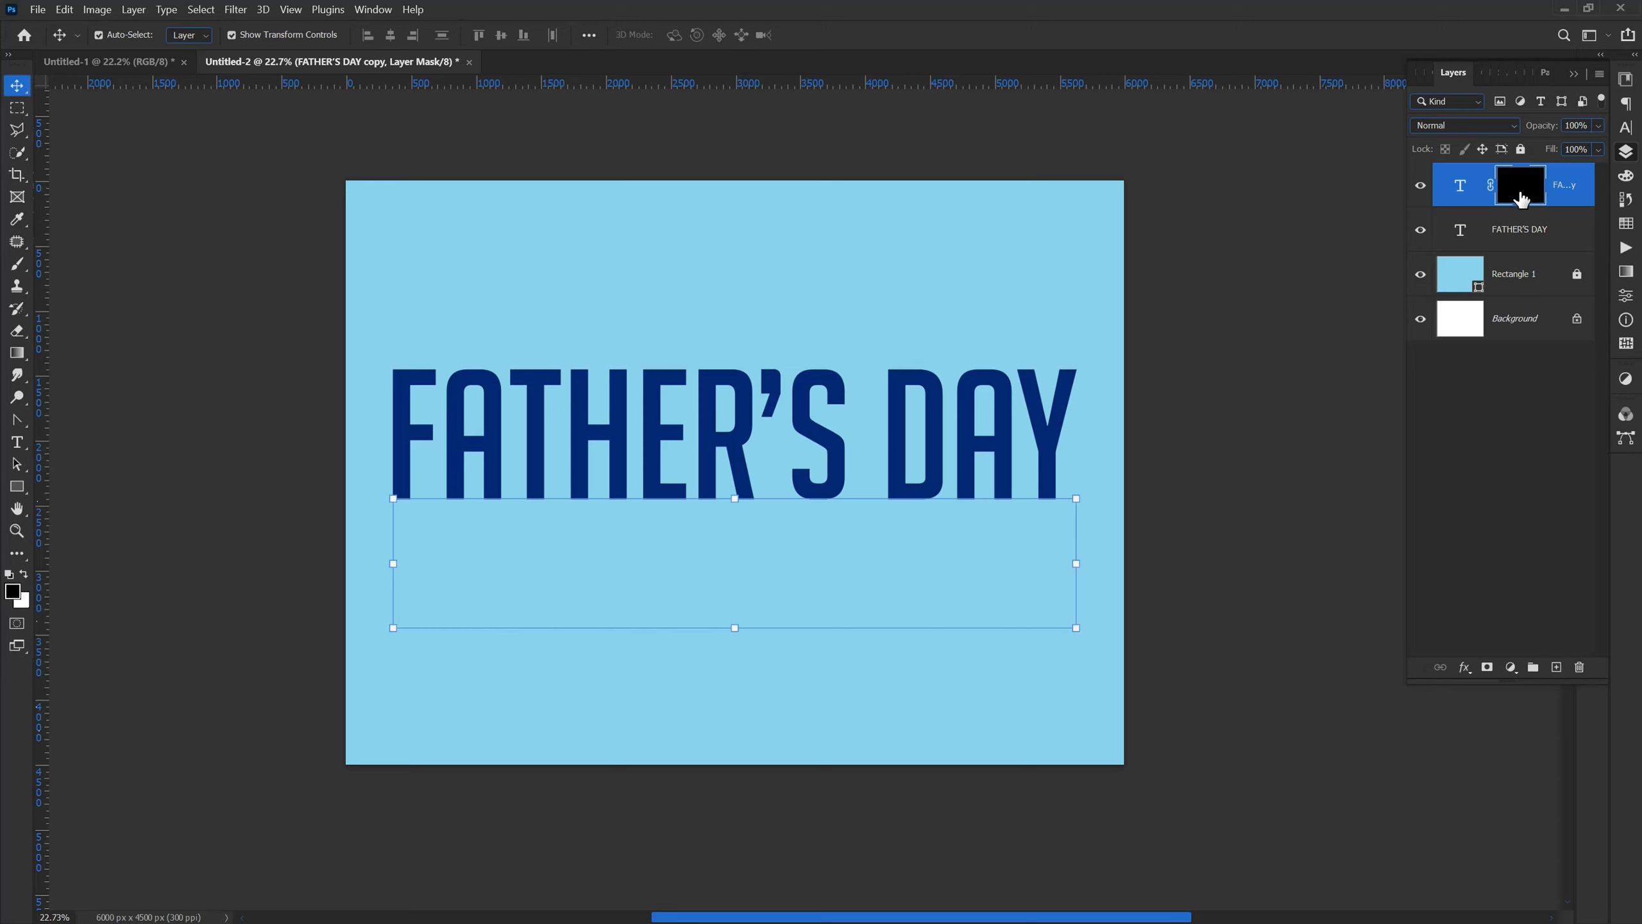
pyautogui.click(1485, 673)
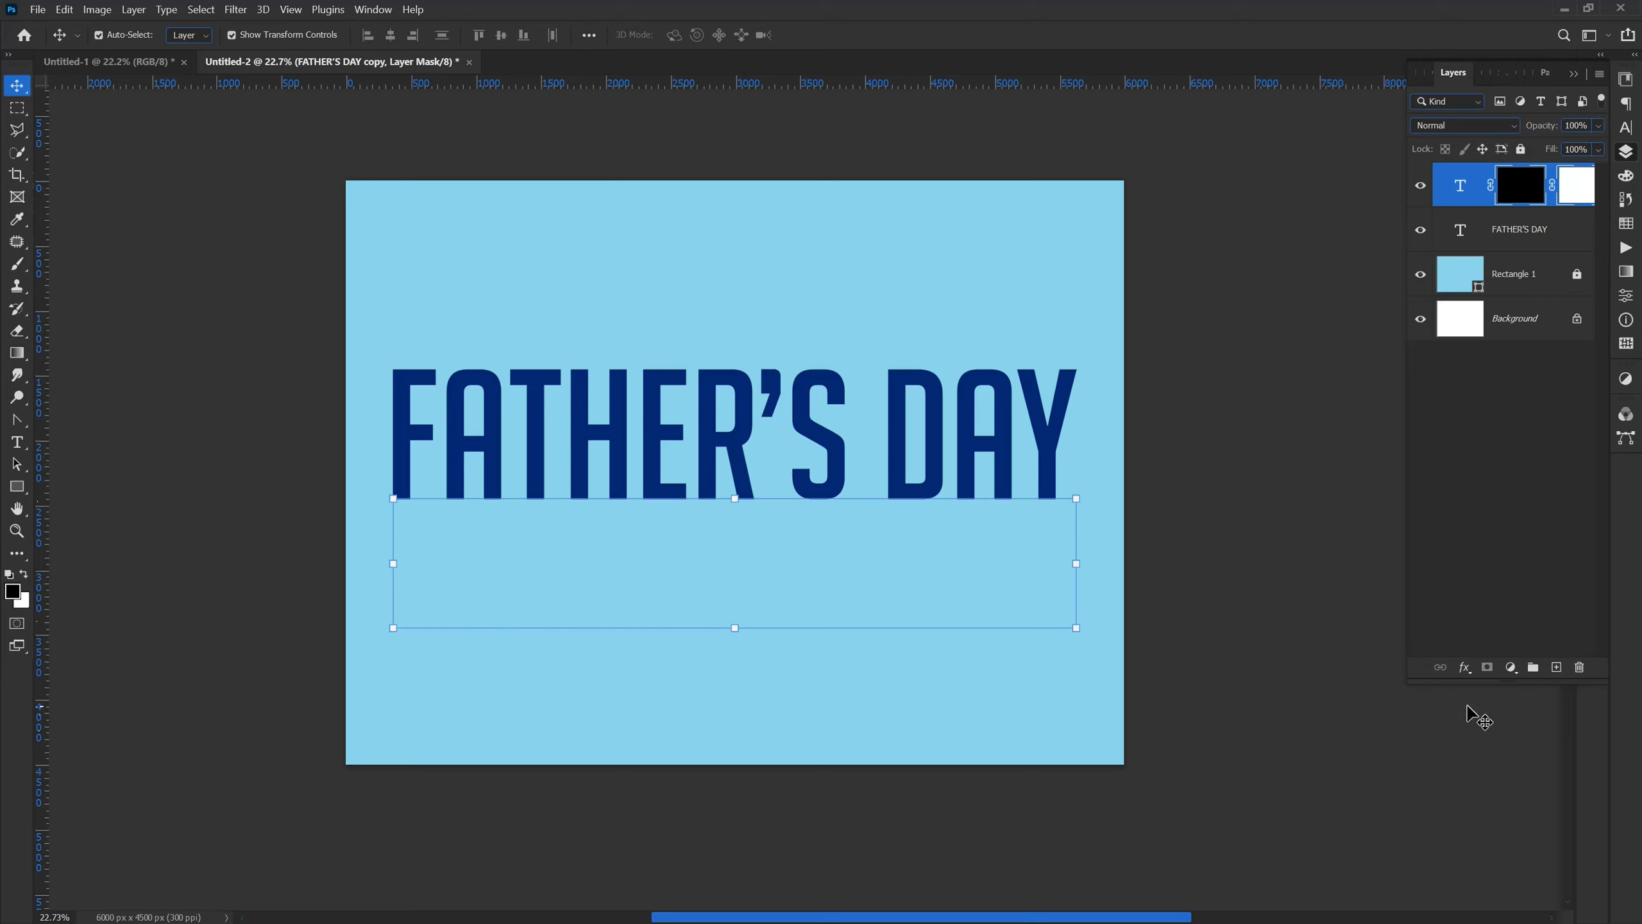
pyautogui.hotkey('ctrl', 'z')
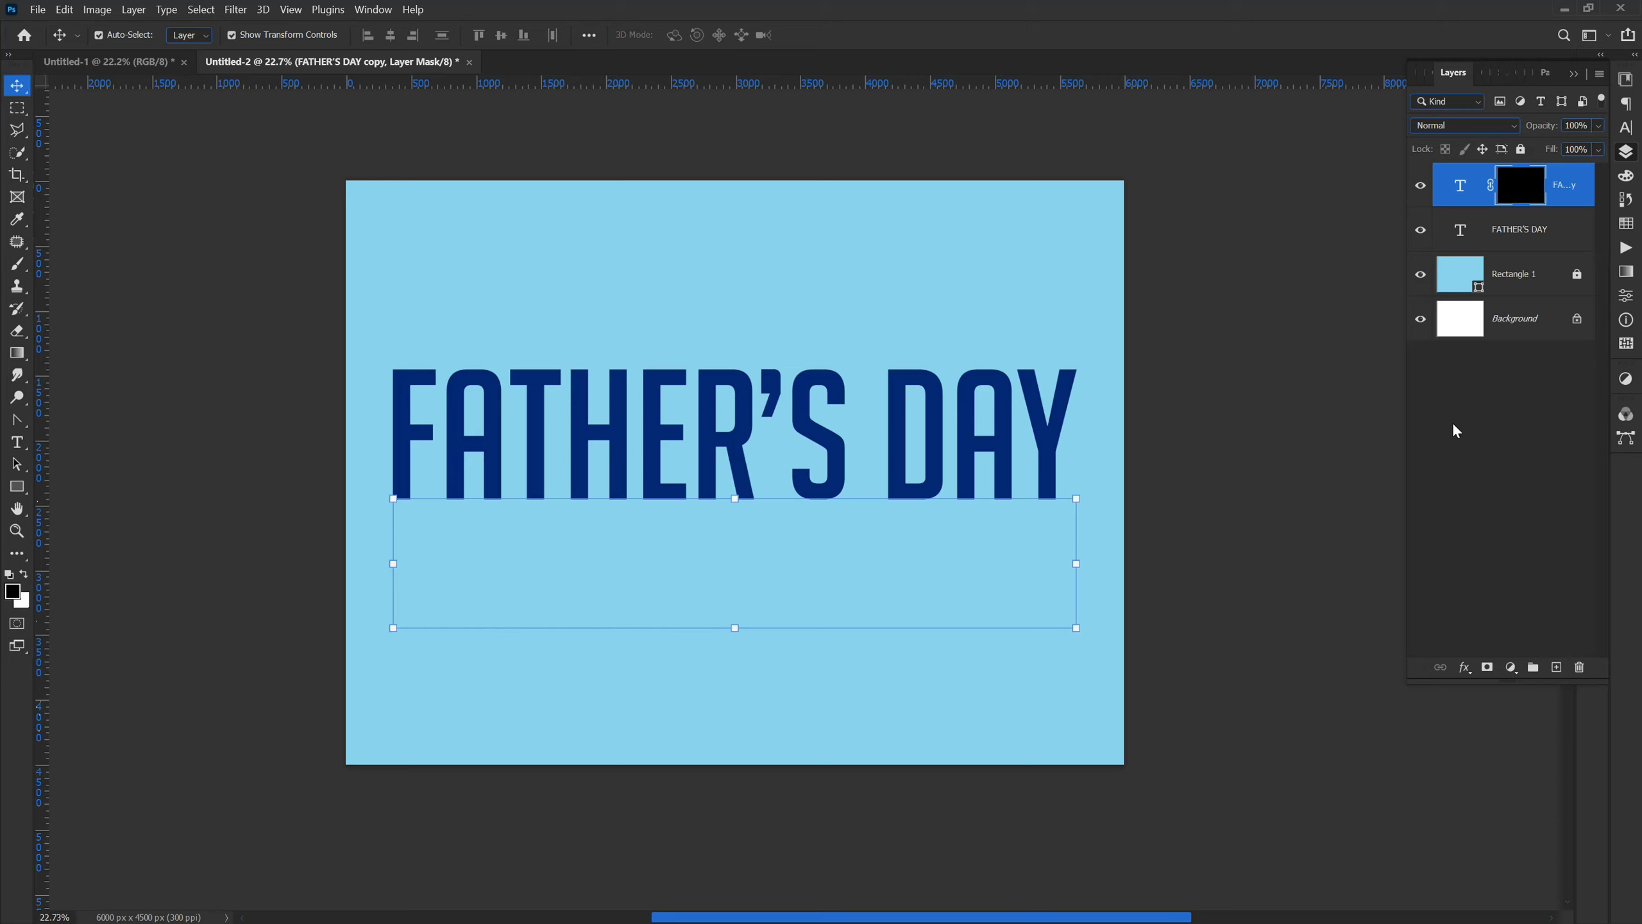
# Paint white on the mask with the soft 2300 px brush along the heading to reveal a fading reflection, and leave nothing selected.
pyautogui.press('b')
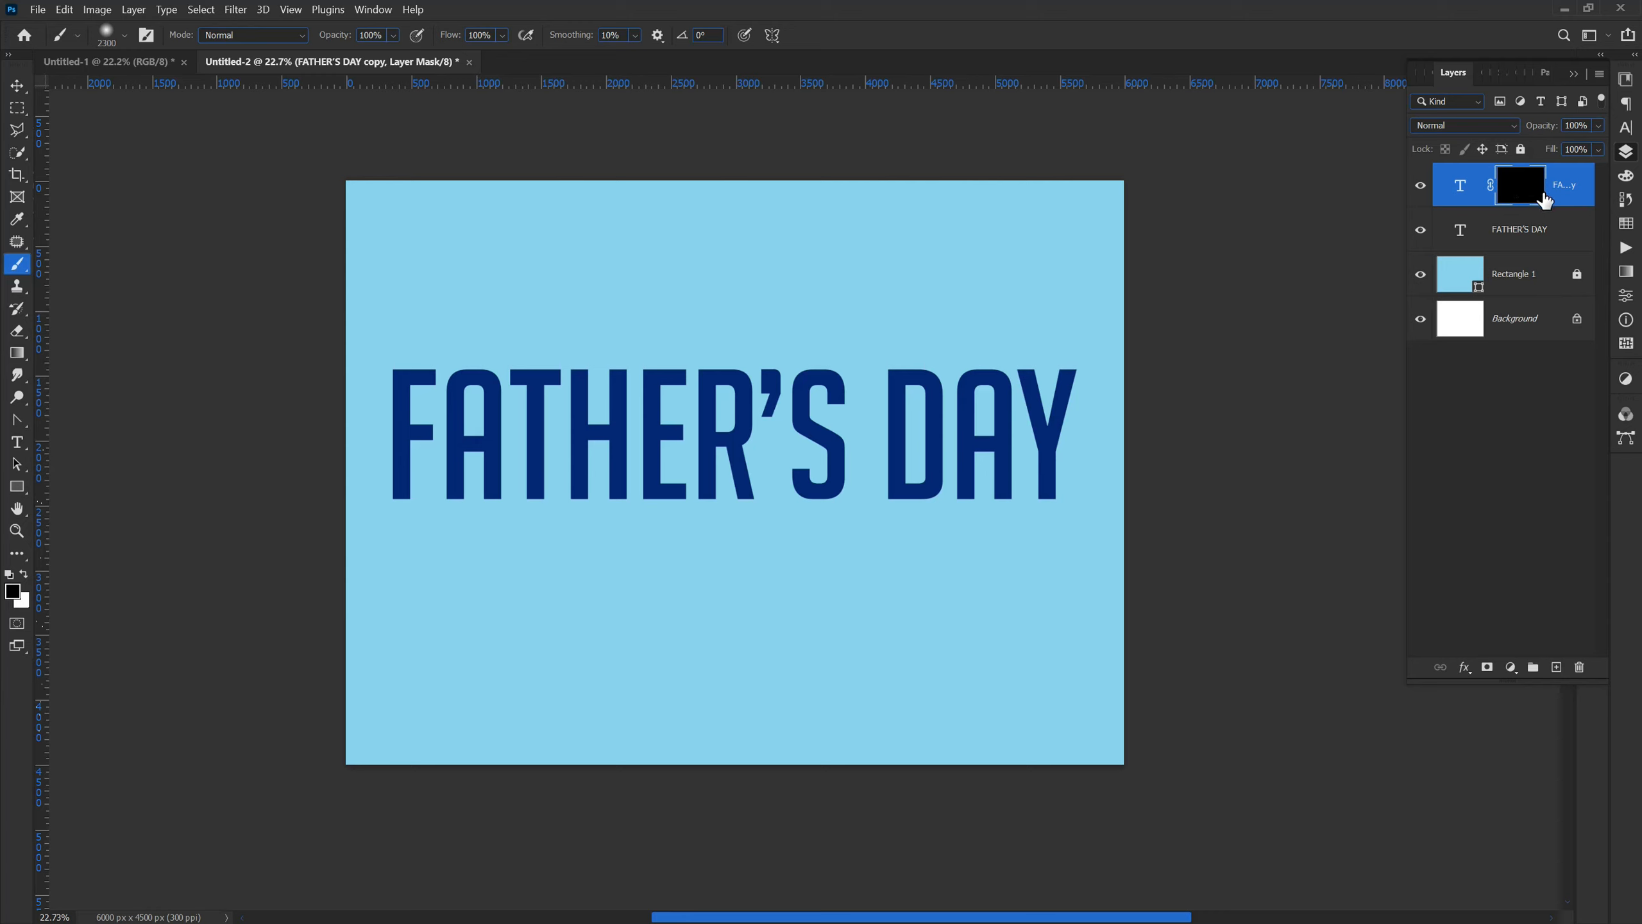
pyautogui.click(24, 575)
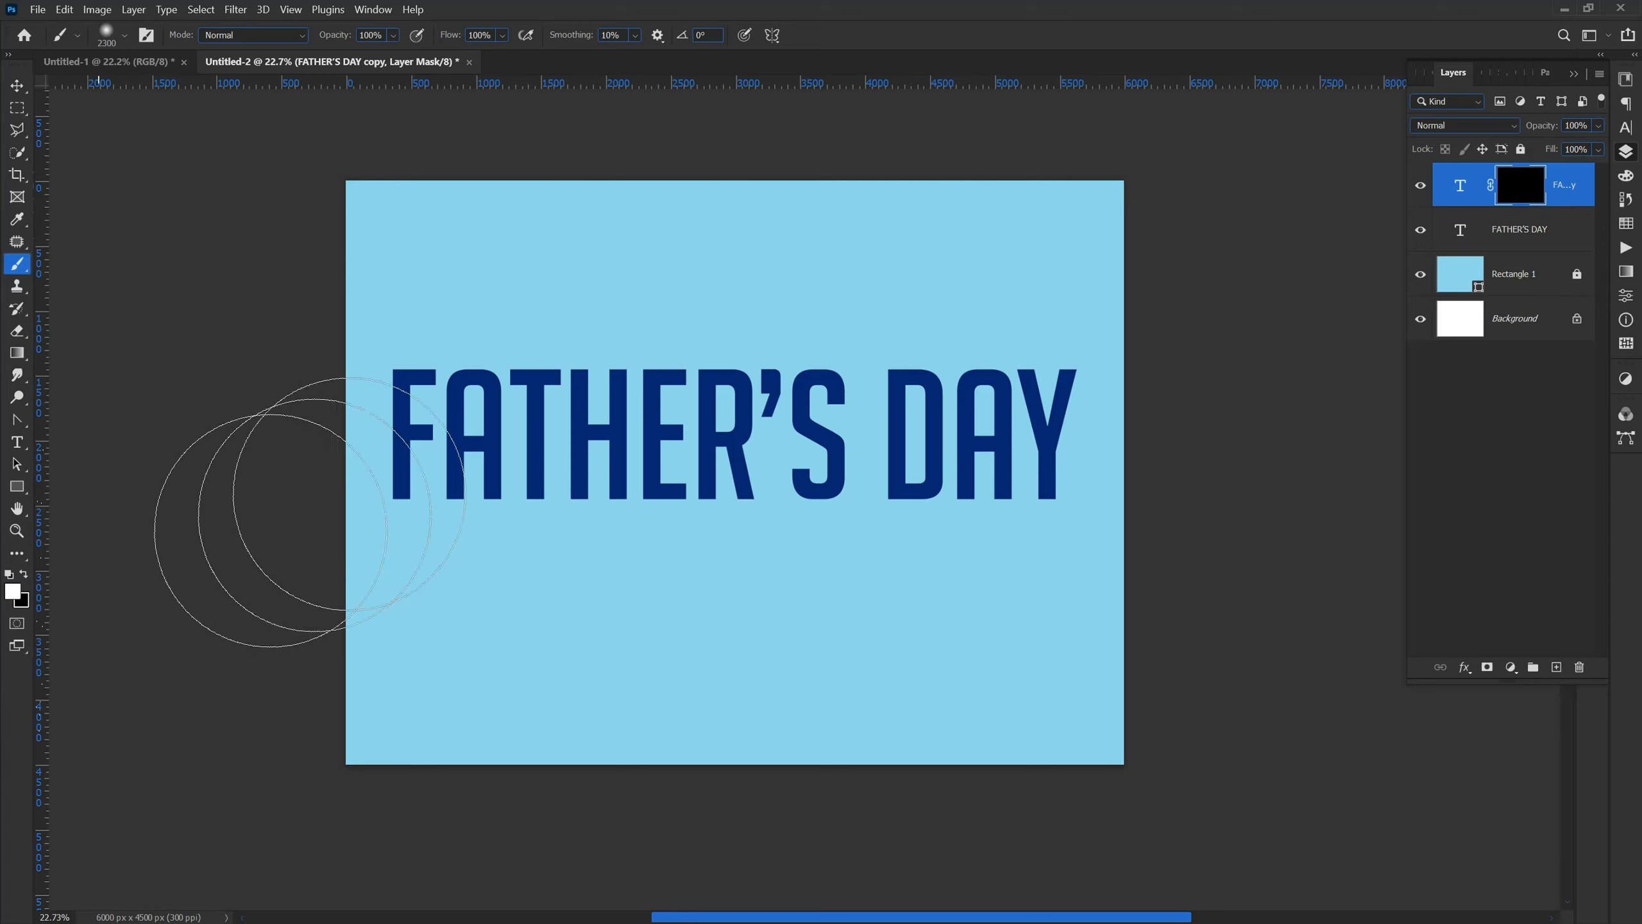
pyautogui.click(427, 391)
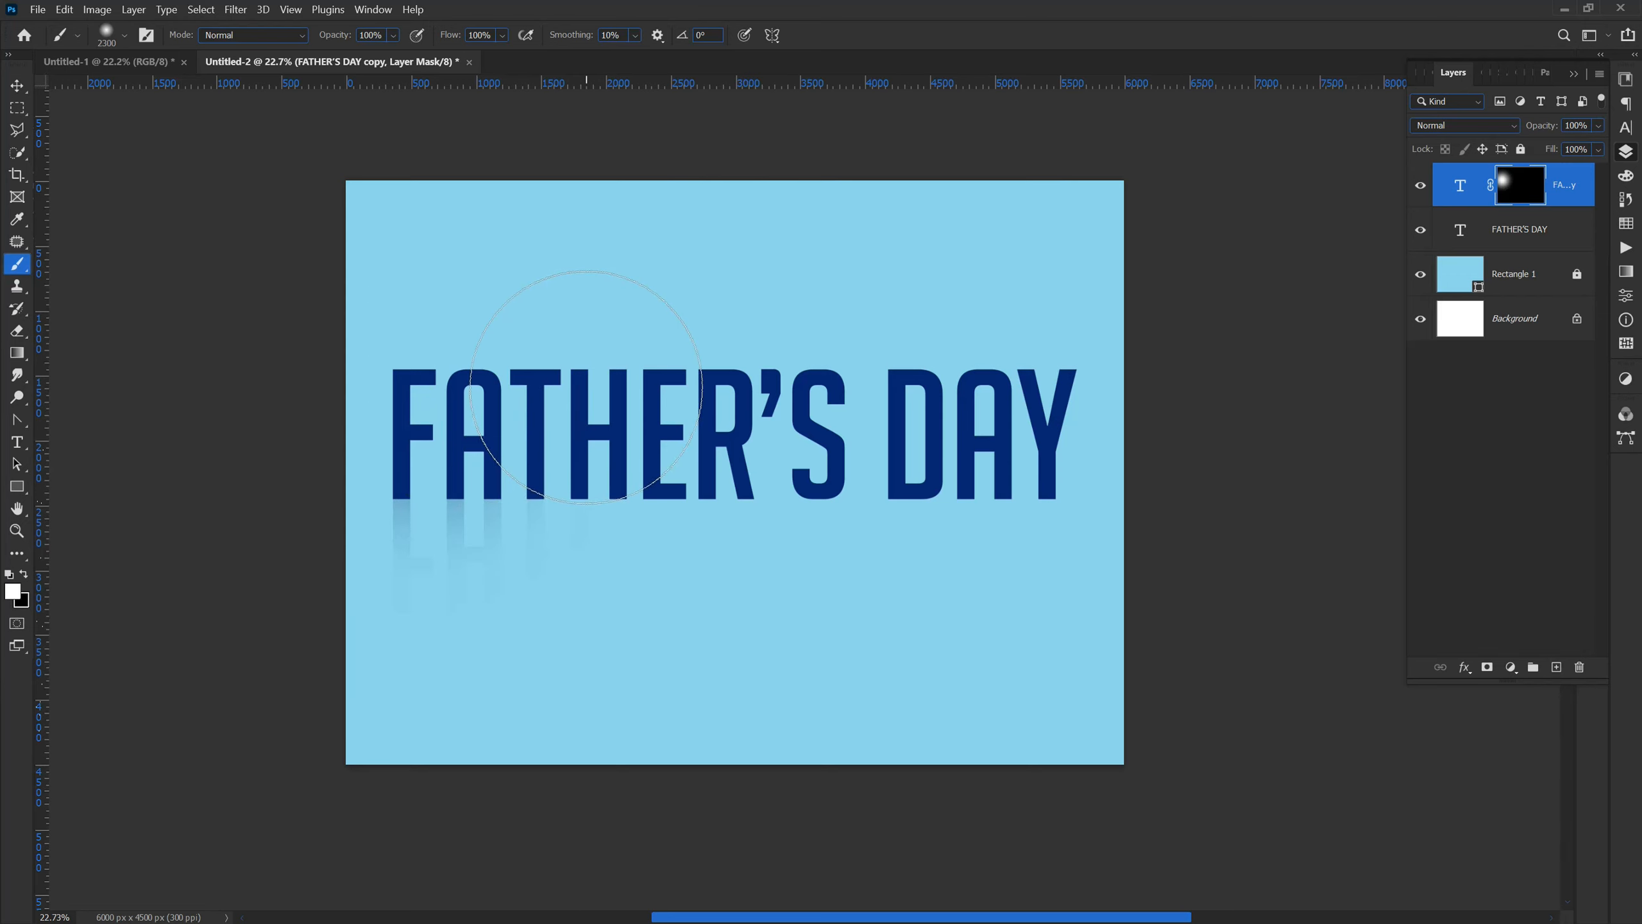
pyautogui.moveTo(586, 387); pyautogui.dragTo(685, 385)
pyautogui.click(786, 381)
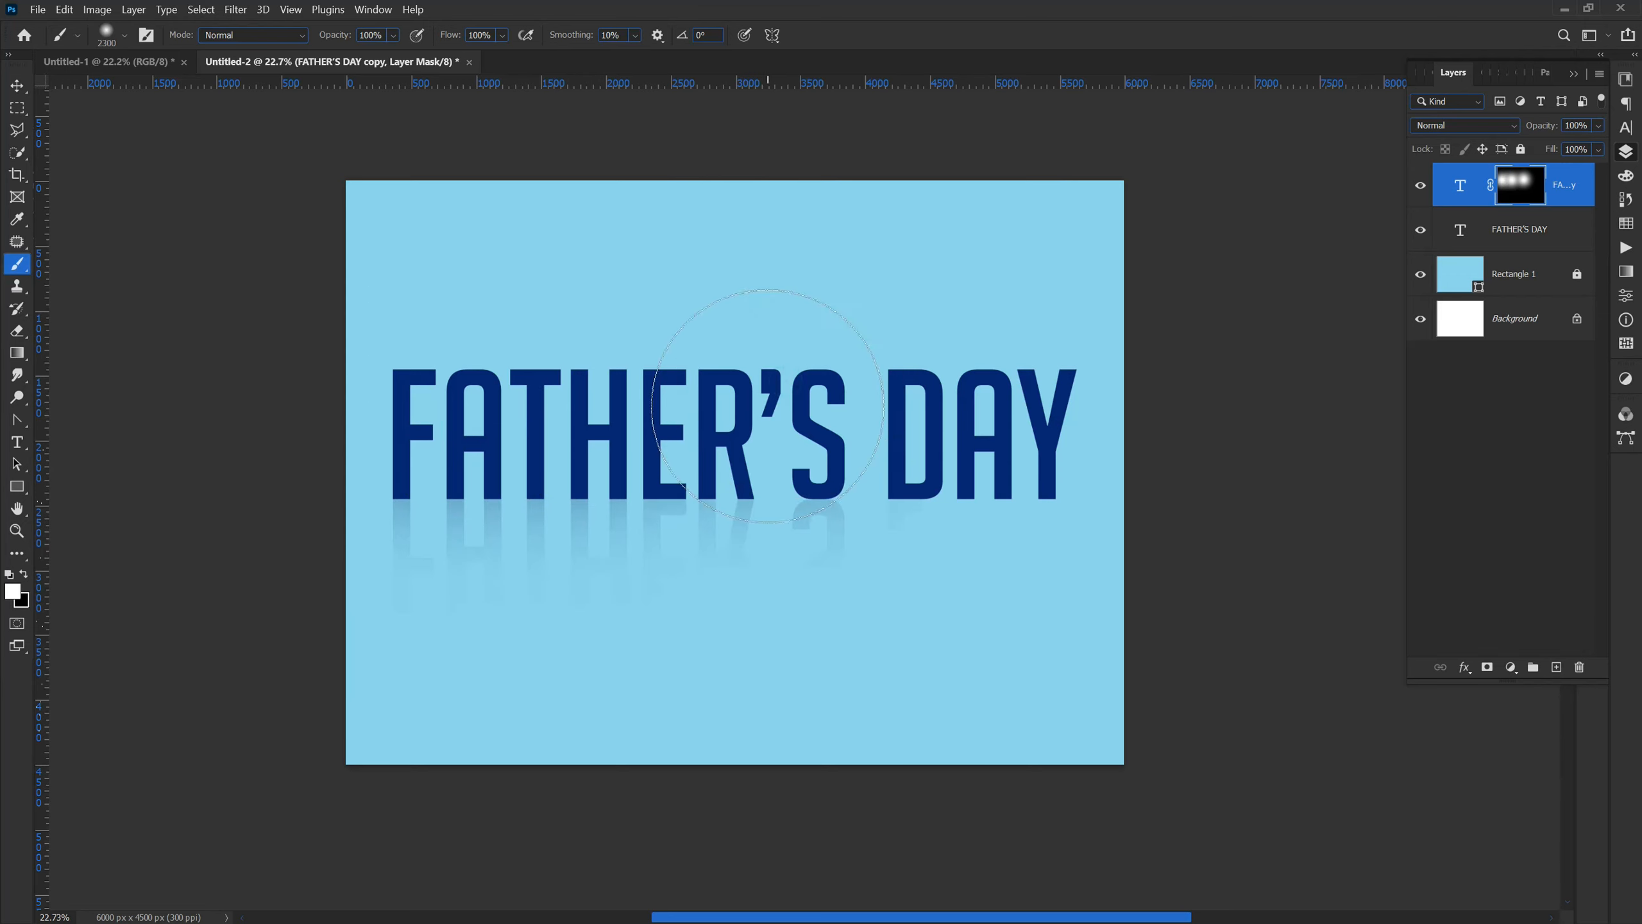
pyautogui.click(897, 399)
pyautogui.click(966, 399)
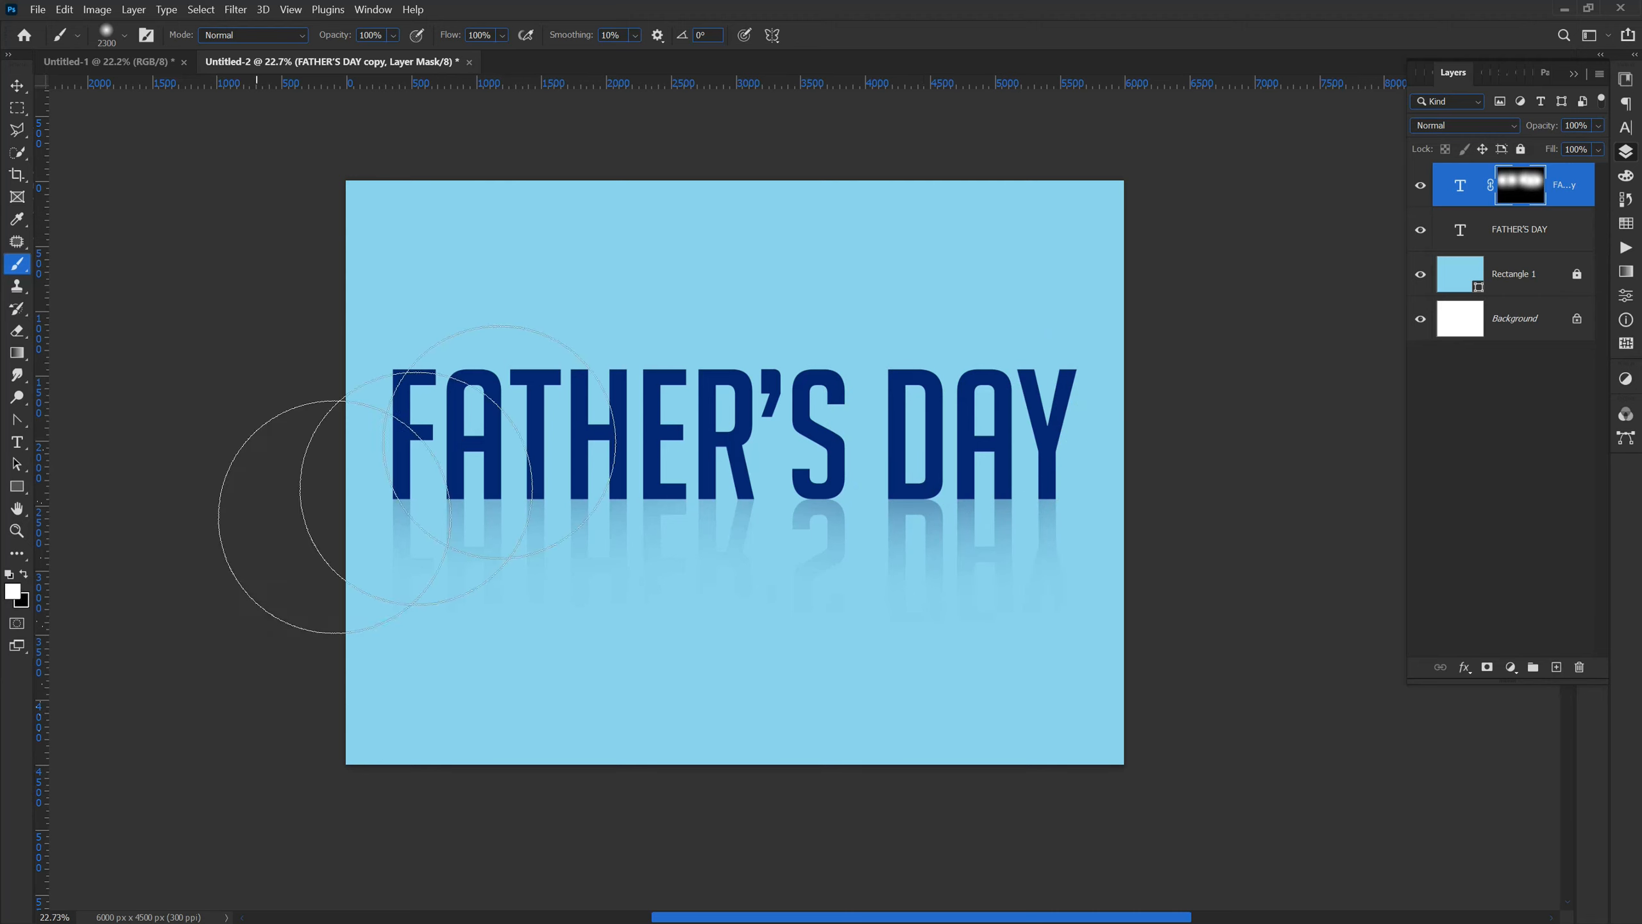
pyautogui.click(437, 392)
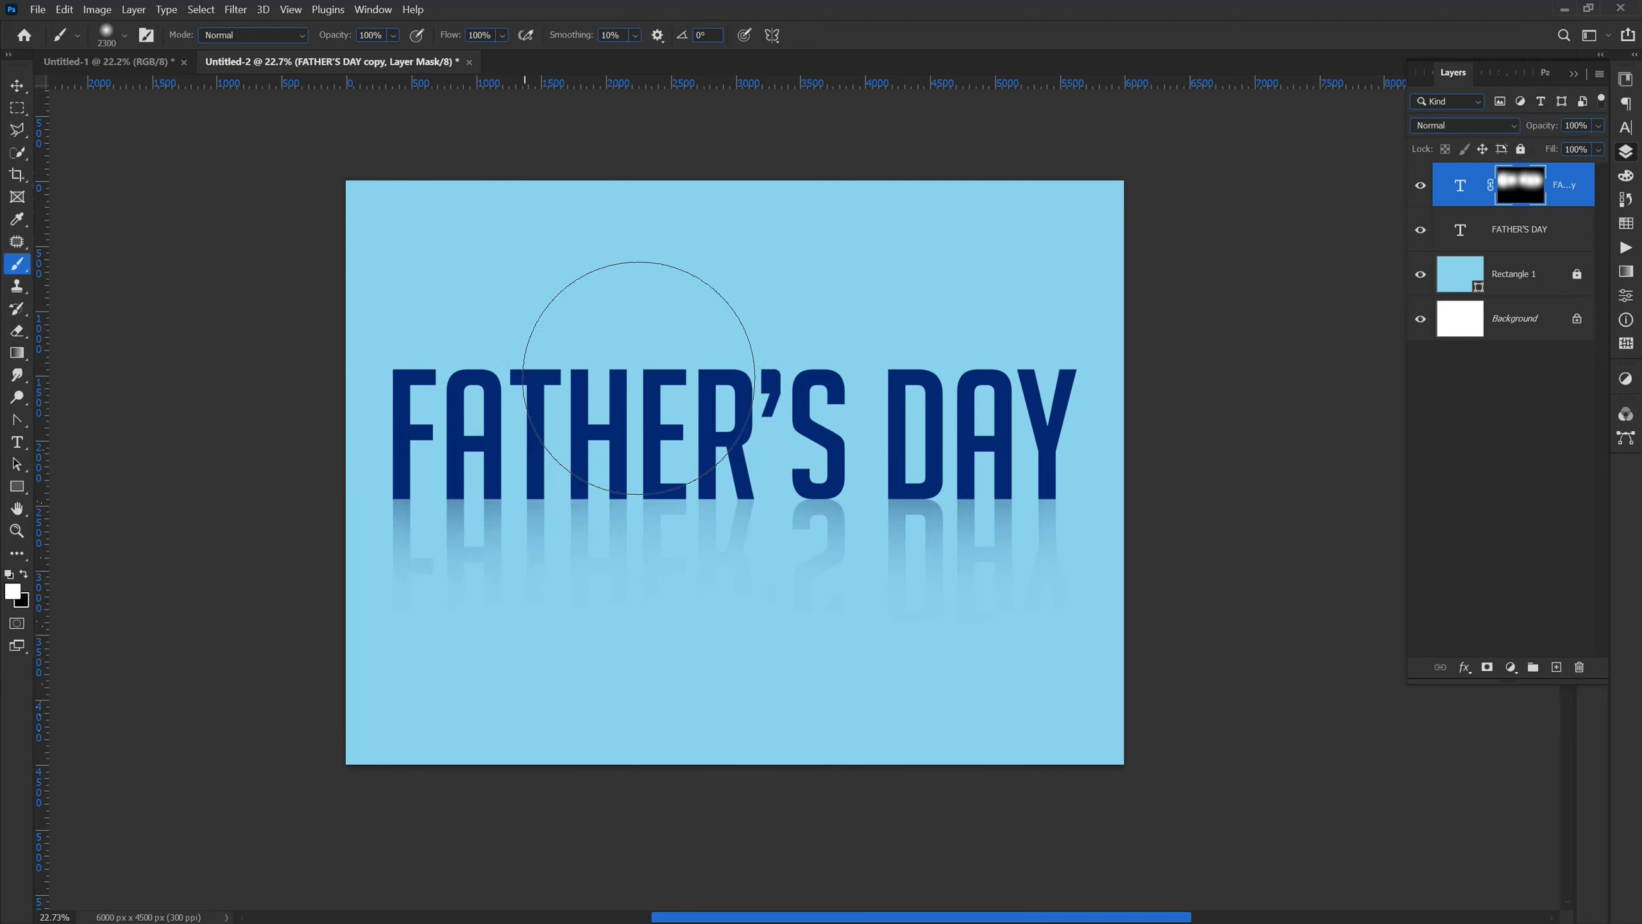
pyautogui.click(757, 401)
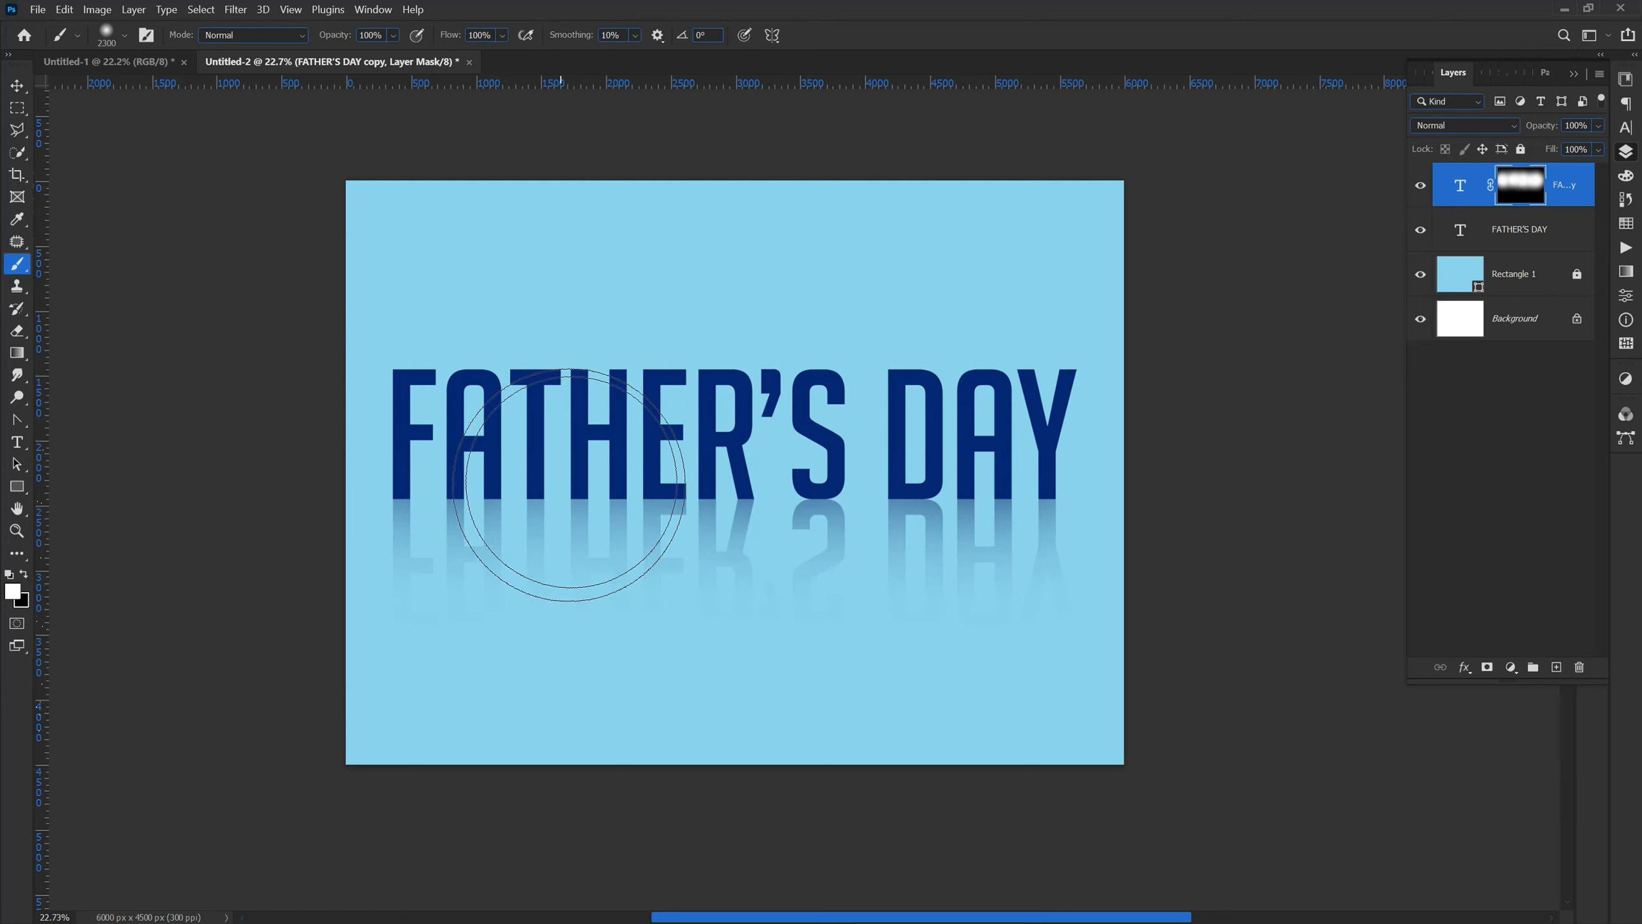
pyautogui.scroll(-1, 427, 440)
pyautogui.scroll(2, 446, 453)
pyautogui.scroll(1, 401, 456)
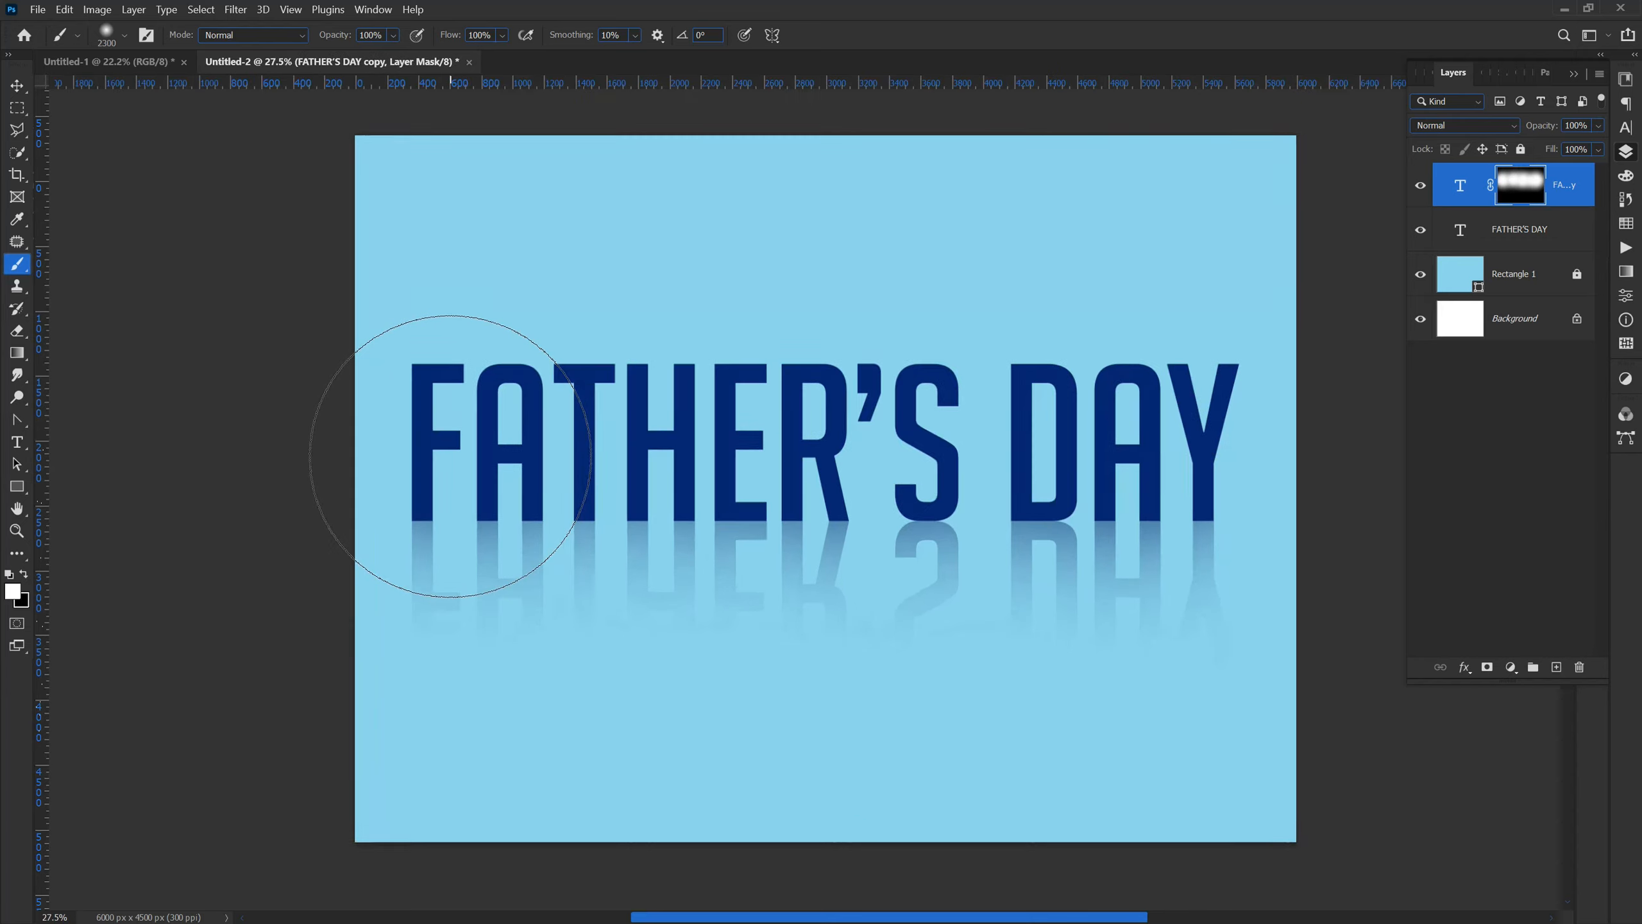
pyautogui.click(17, 85)
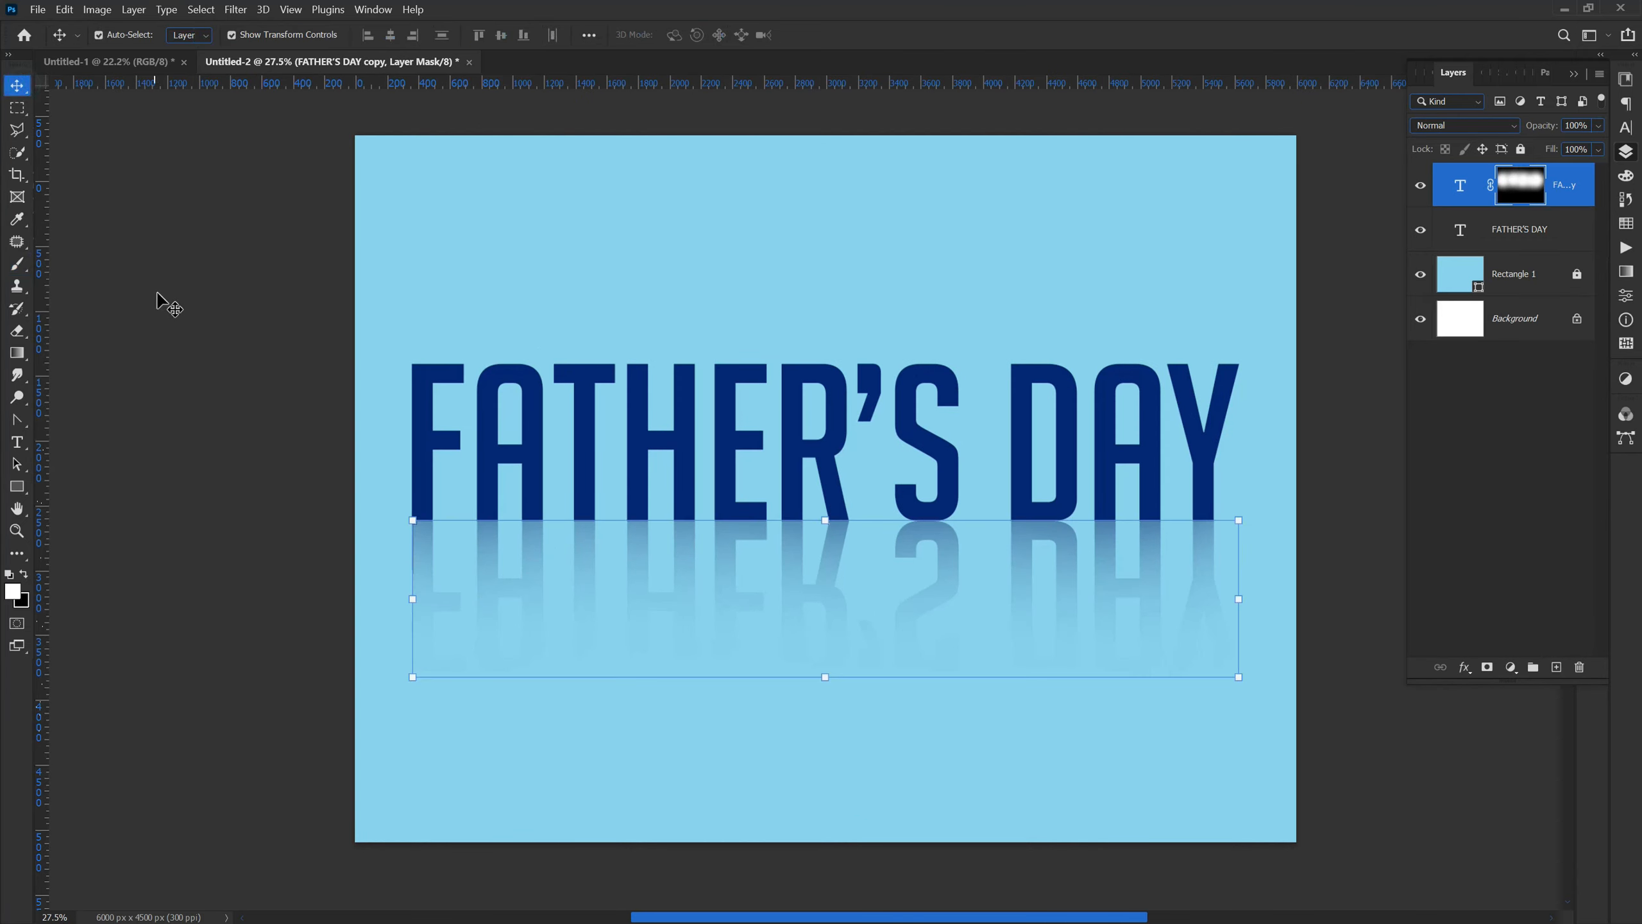
pyautogui.click(161, 303)
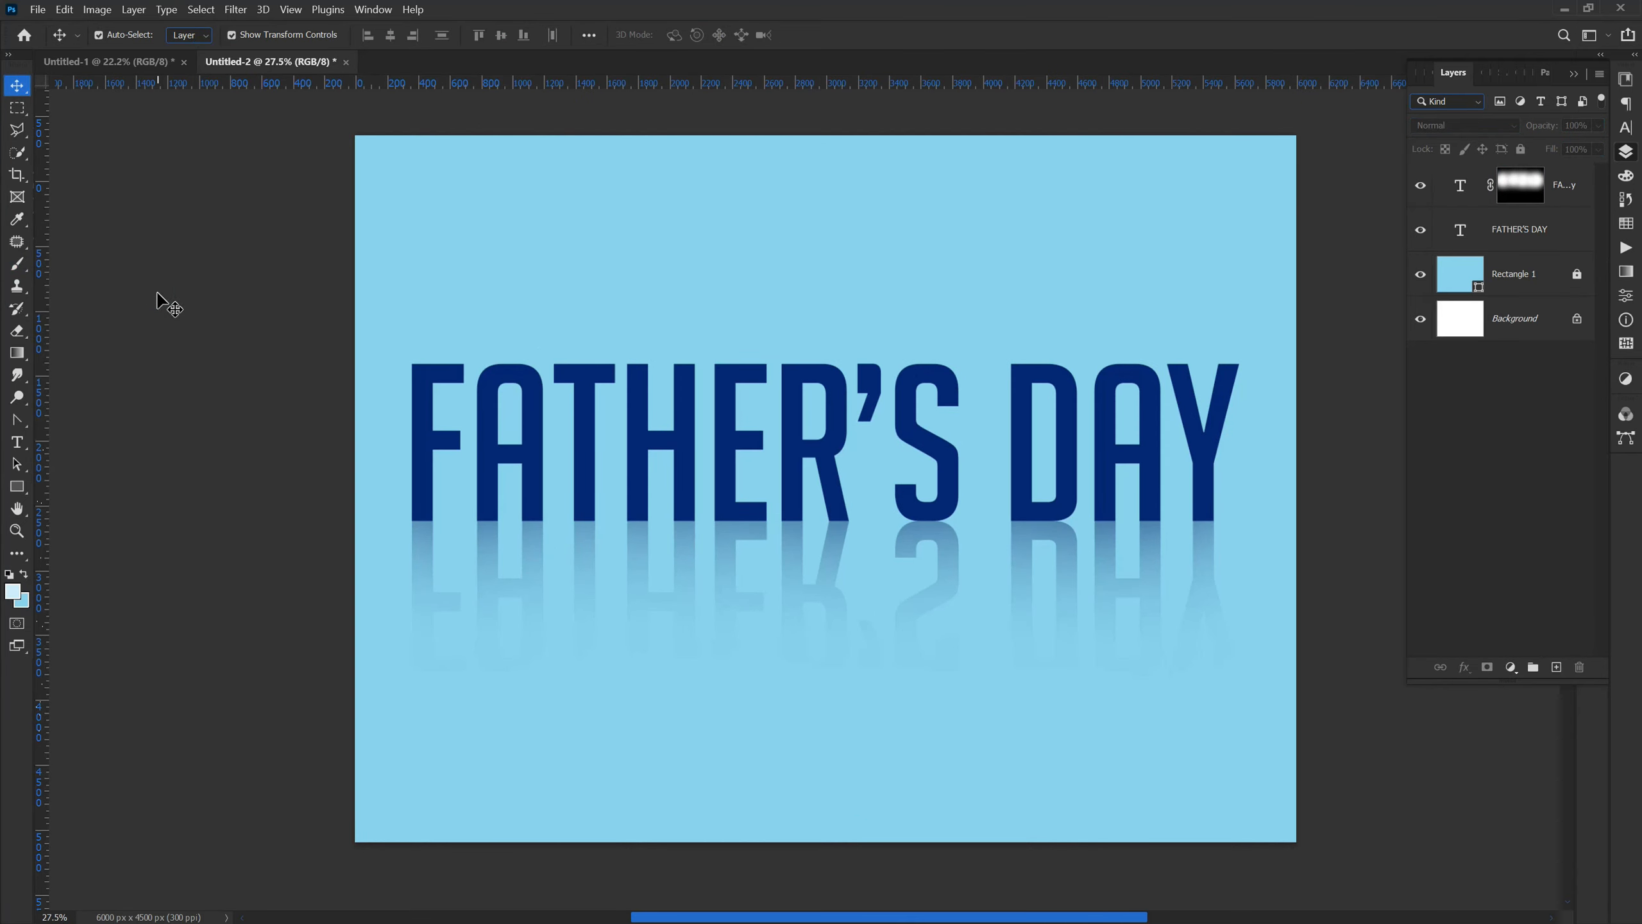